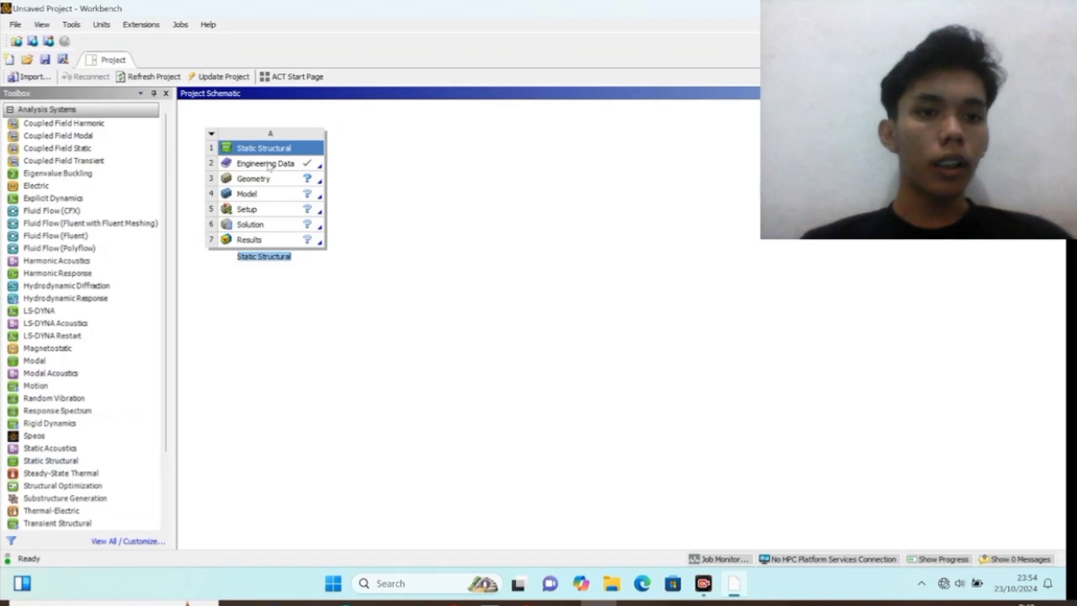
Add a new material named CARBON to the Static Structural system's engineering data and return to the project schematic
double_click(268, 166)
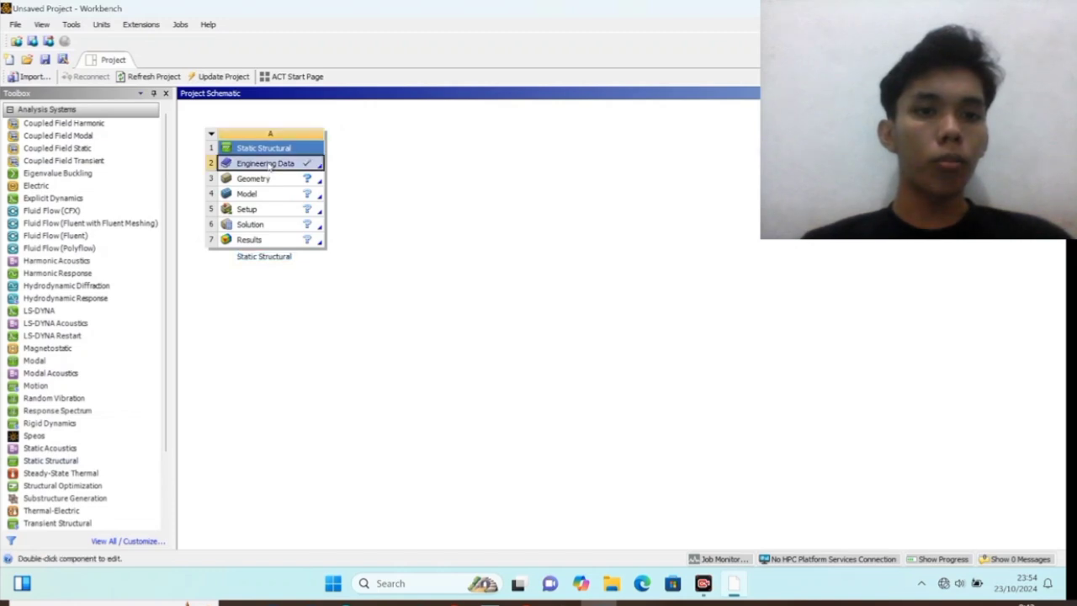
double_click(268, 165)
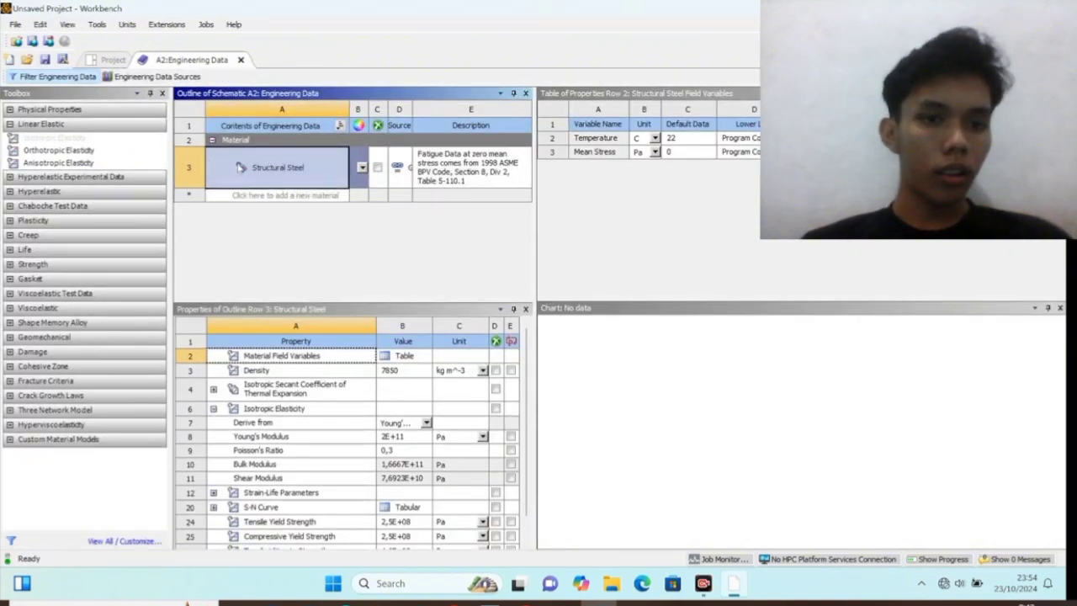
click(247, 143)
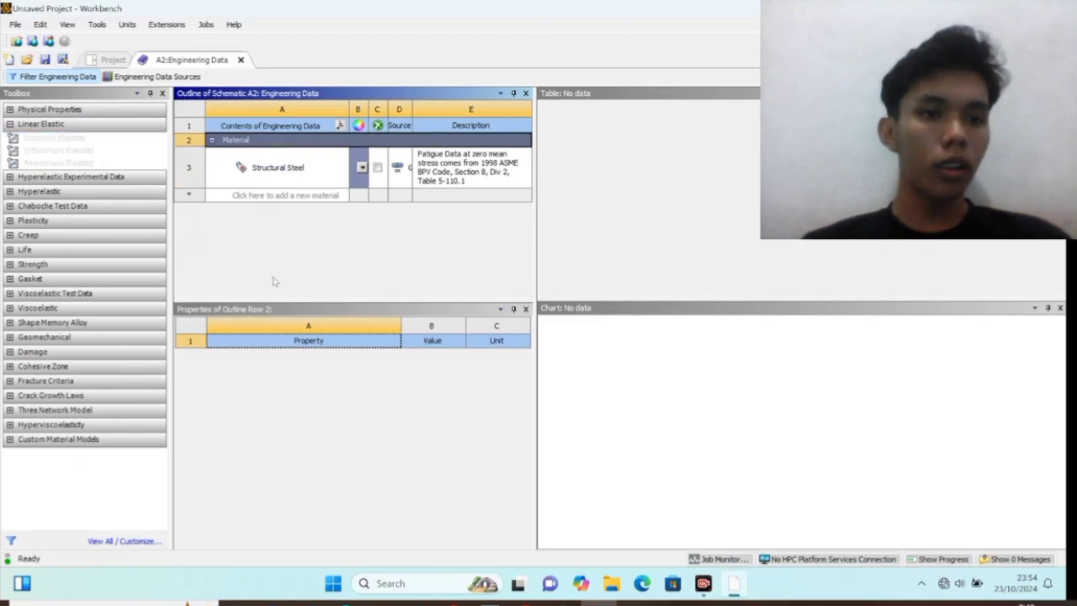
click(262, 169)
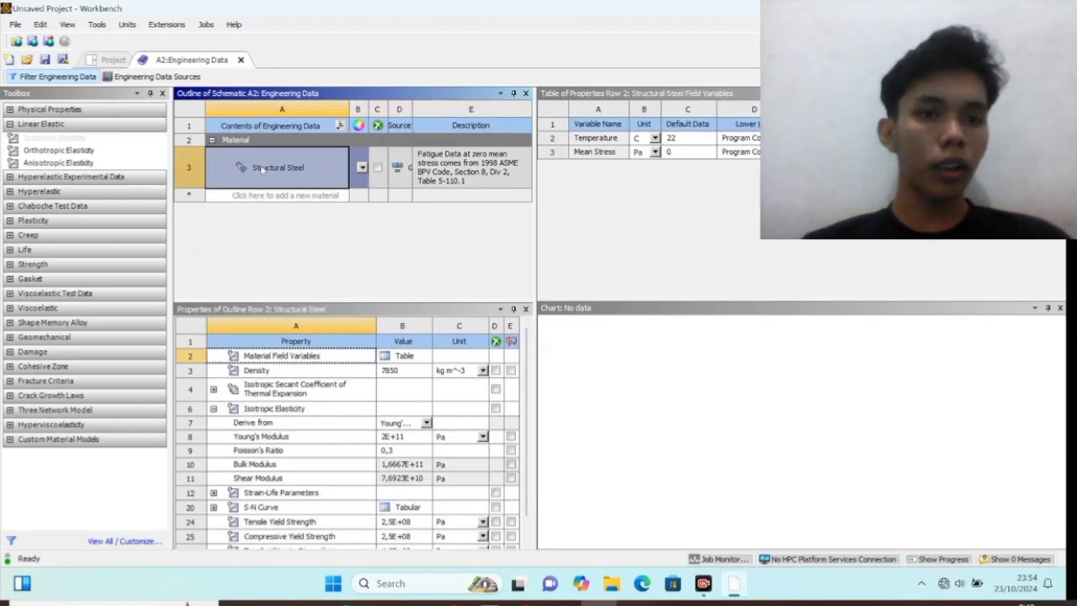
click(307, 196)
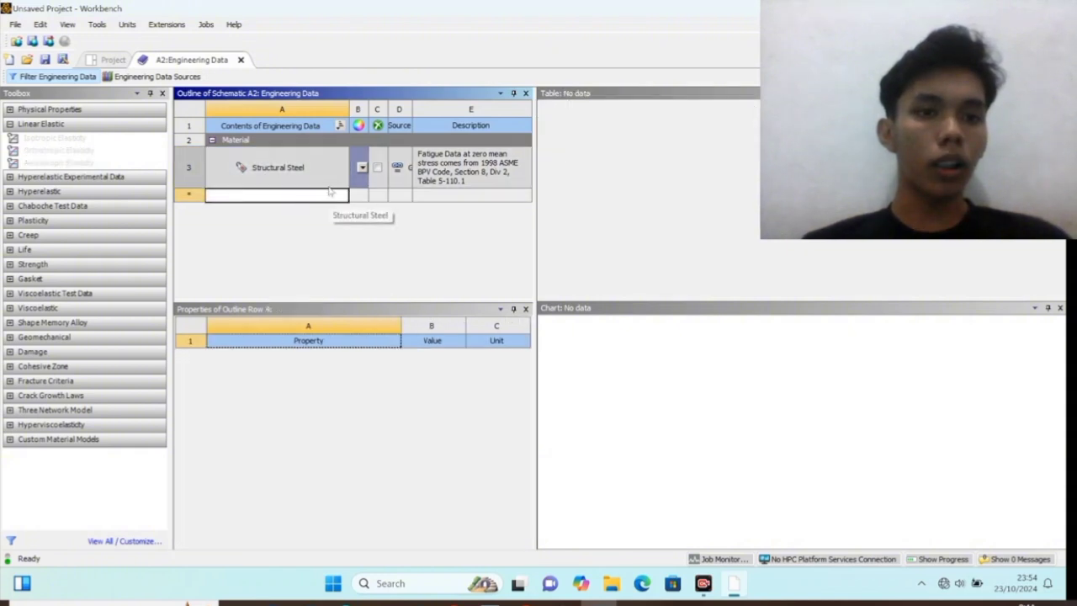
text(CARBON)
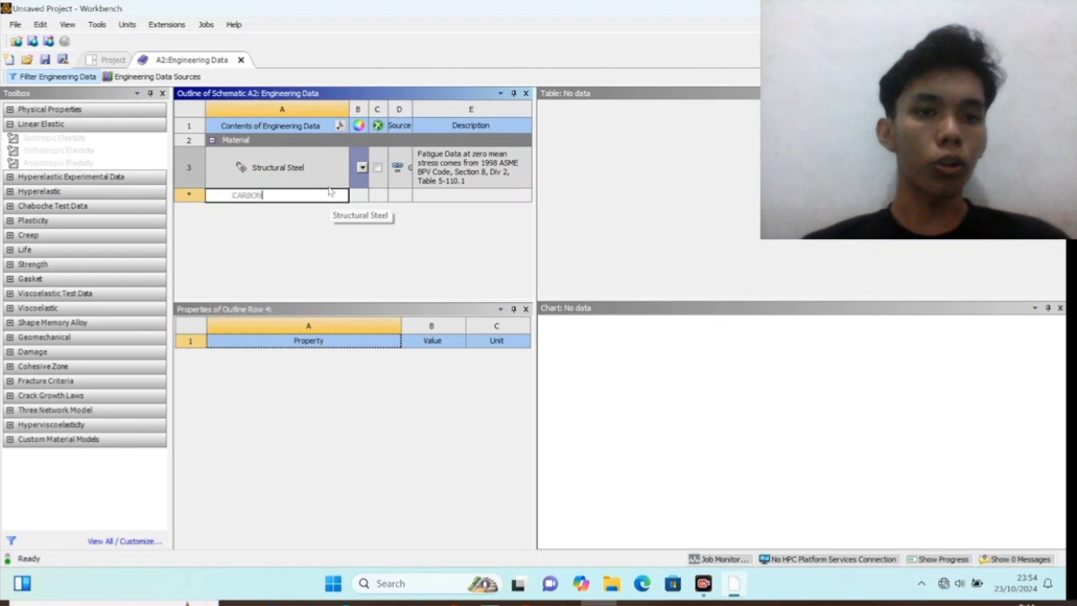
click(301, 242)
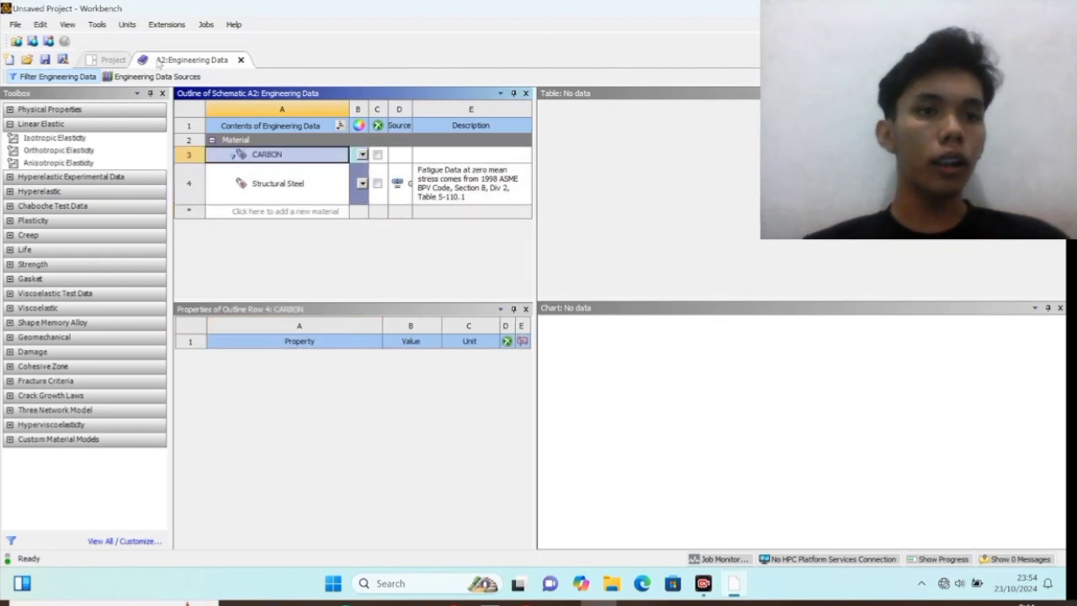
click(240, 59)
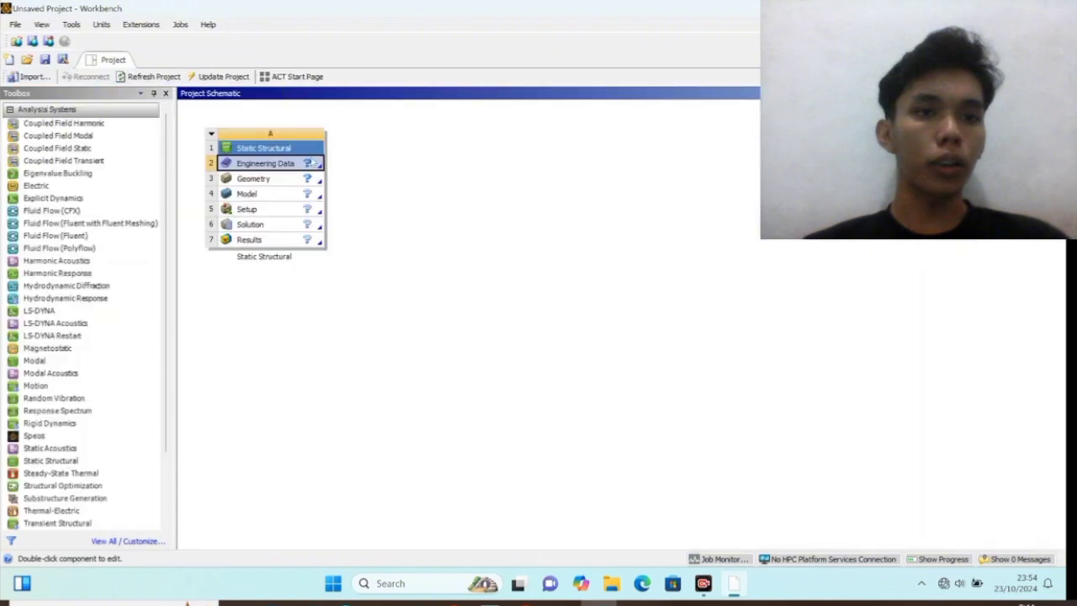
Start a new DesignModeler geometry for the Static Structural system
click(259, 185)
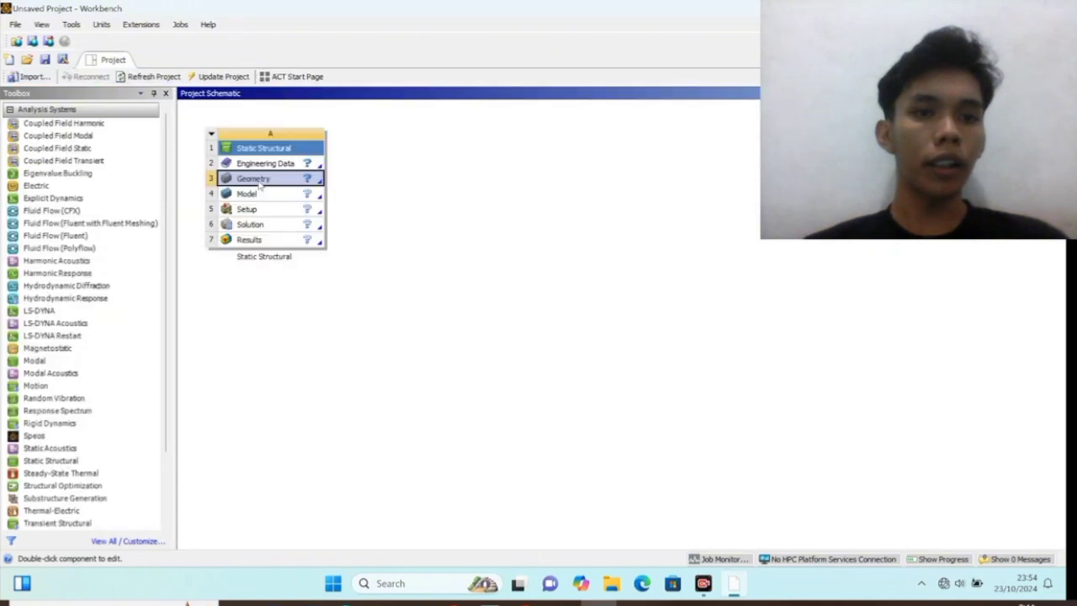
right_click(259, 180)
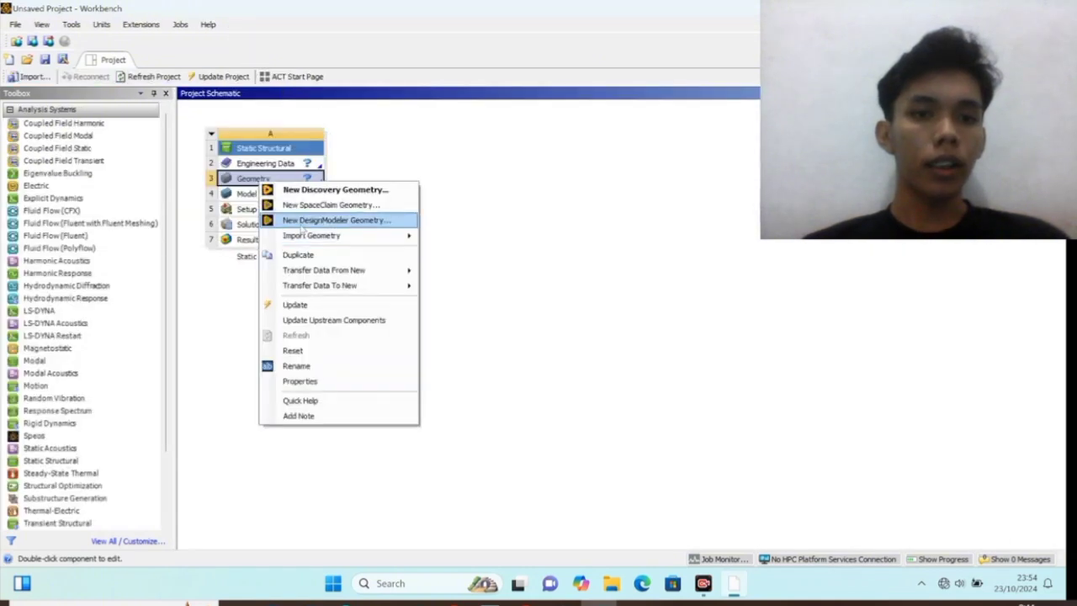
click(303, 221)
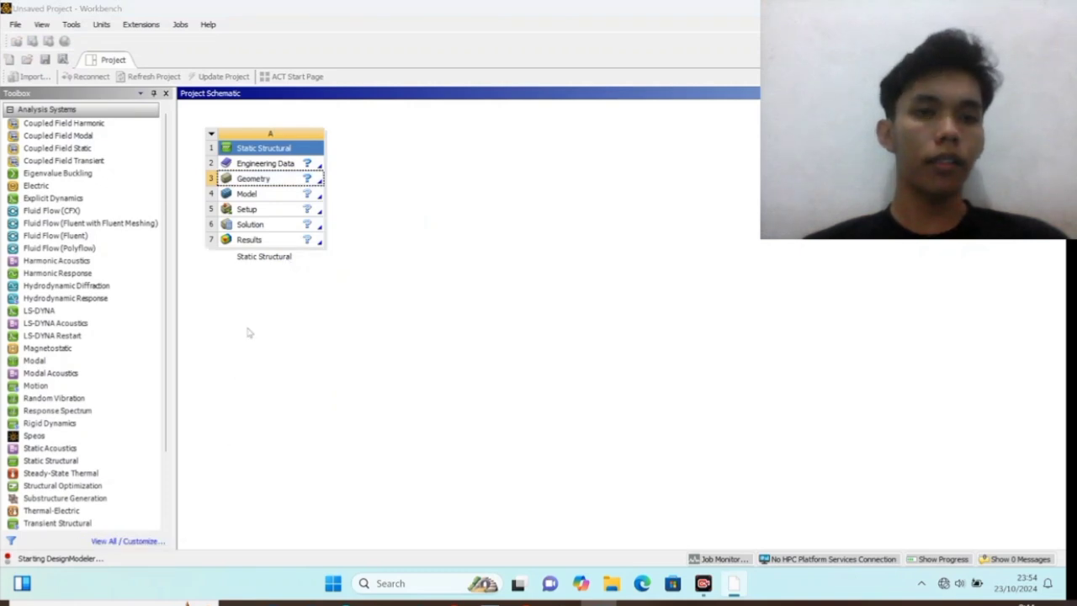
Rename the Static Structural system to FRAME SEPEDA
double_click(266, 257)
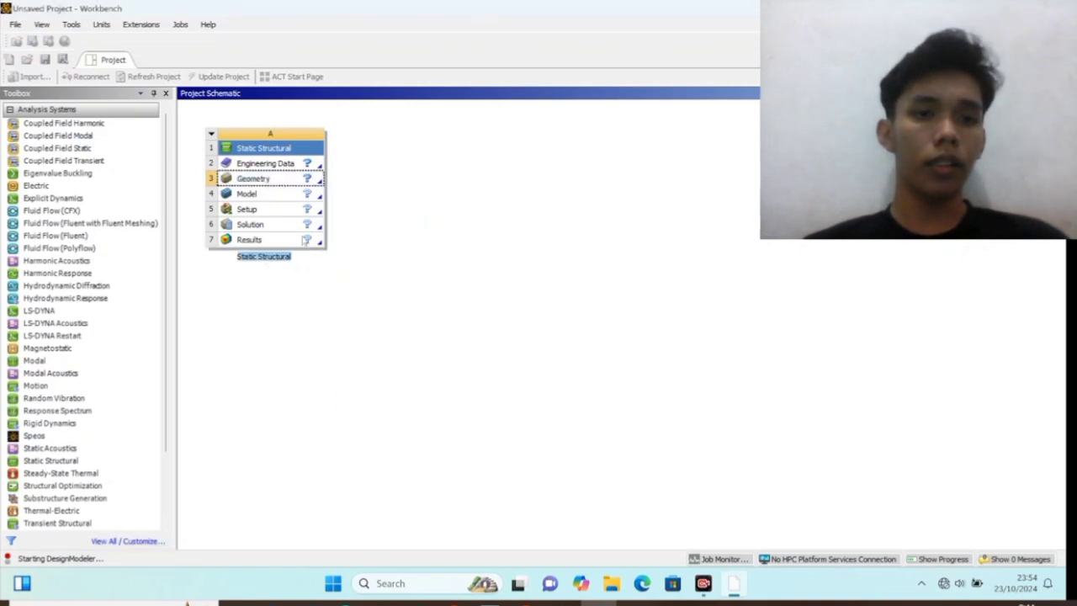
text(FRAME SEPEDA)
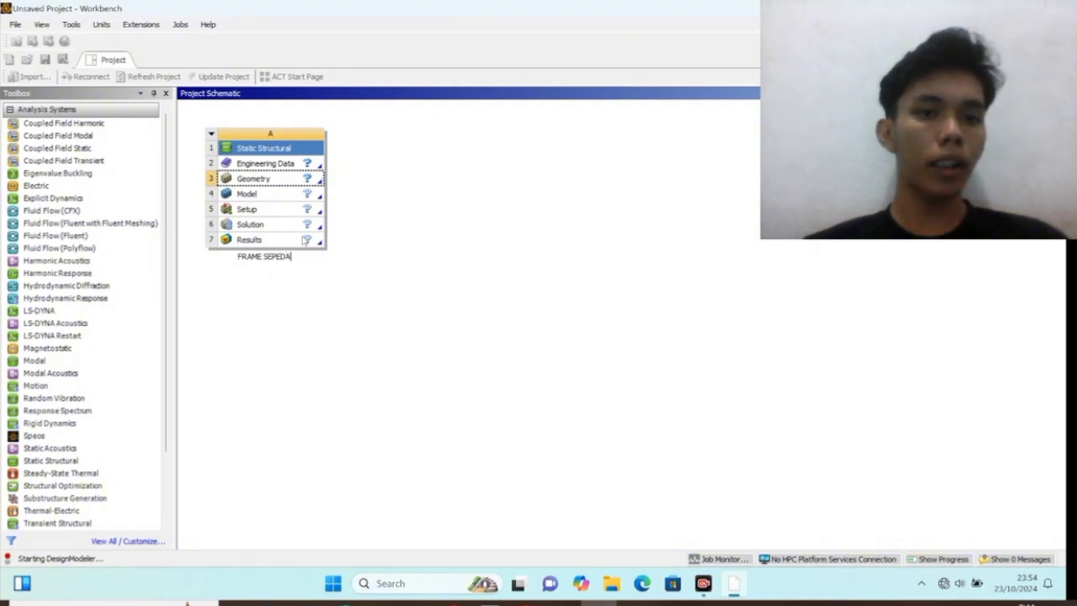
click(321, 308)
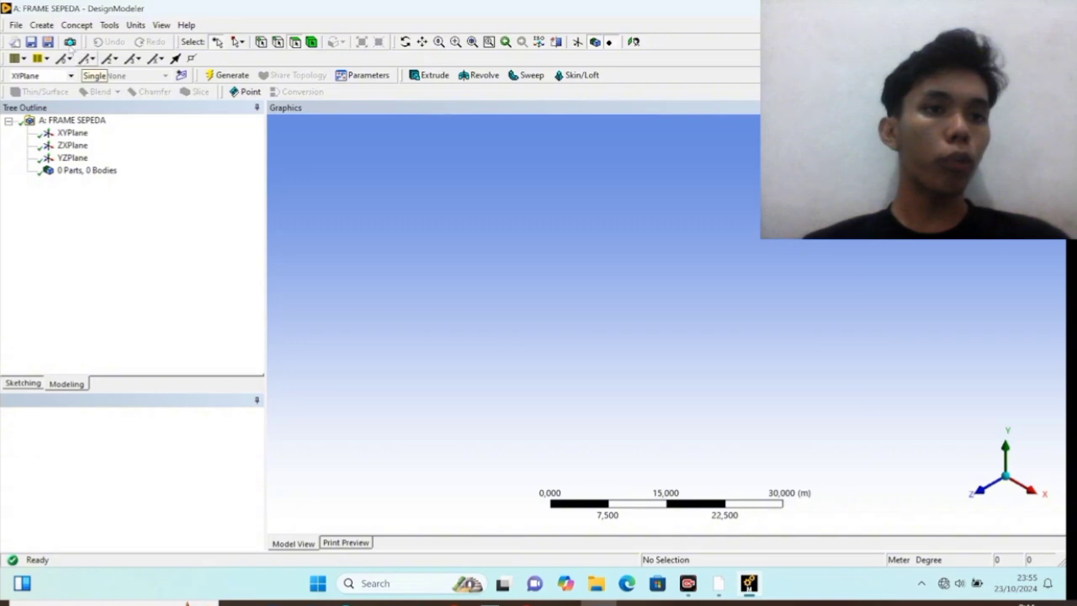
Generate a first construction point by manual input with X 0,02 m and Y 0,4506 m
click(42, 25)
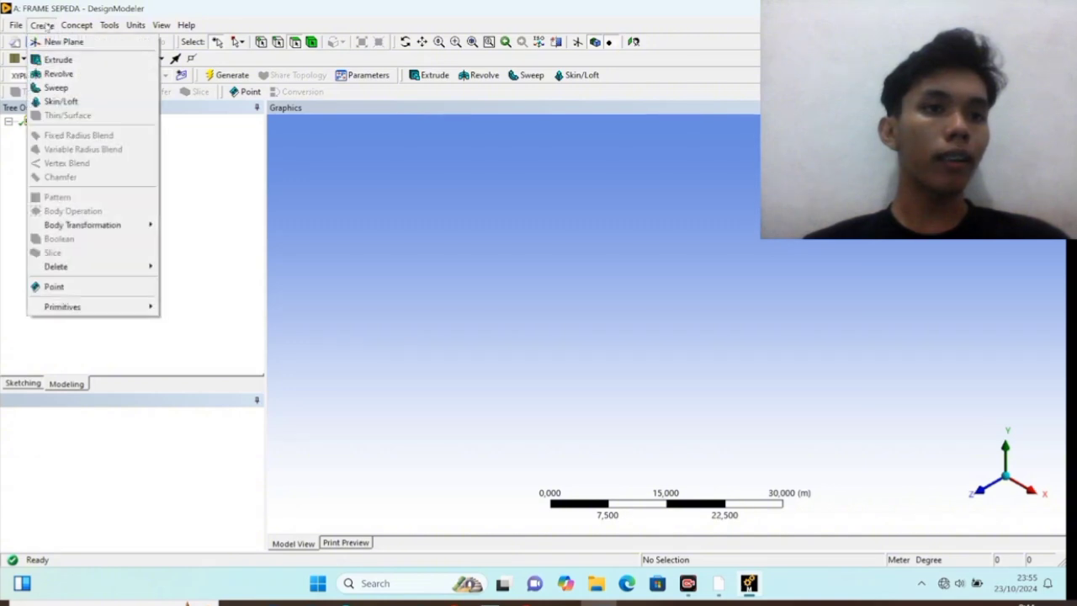
click(65, 286)
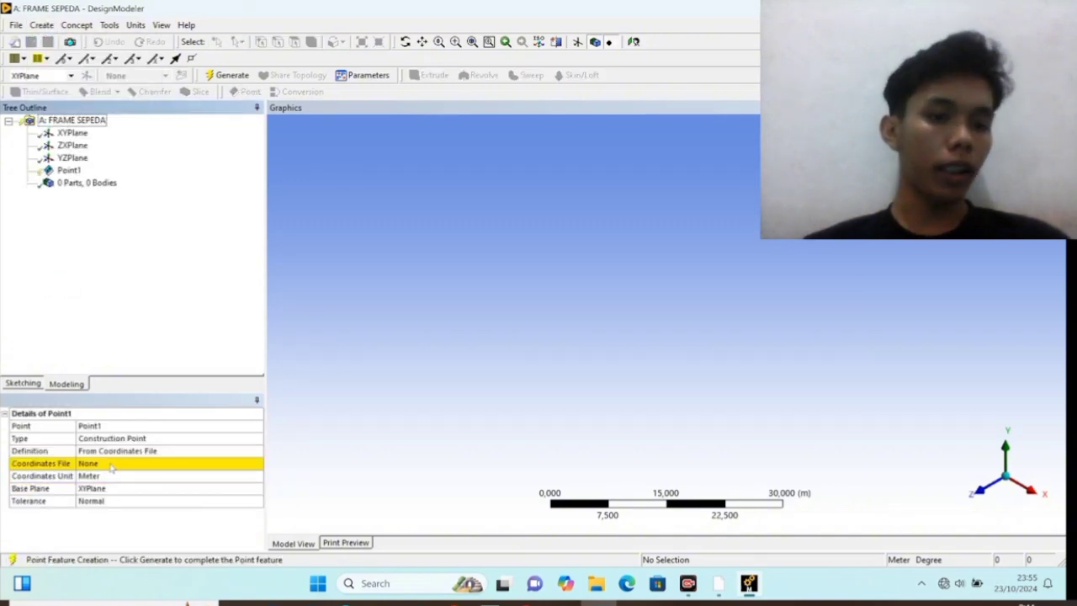
click(126, 453)
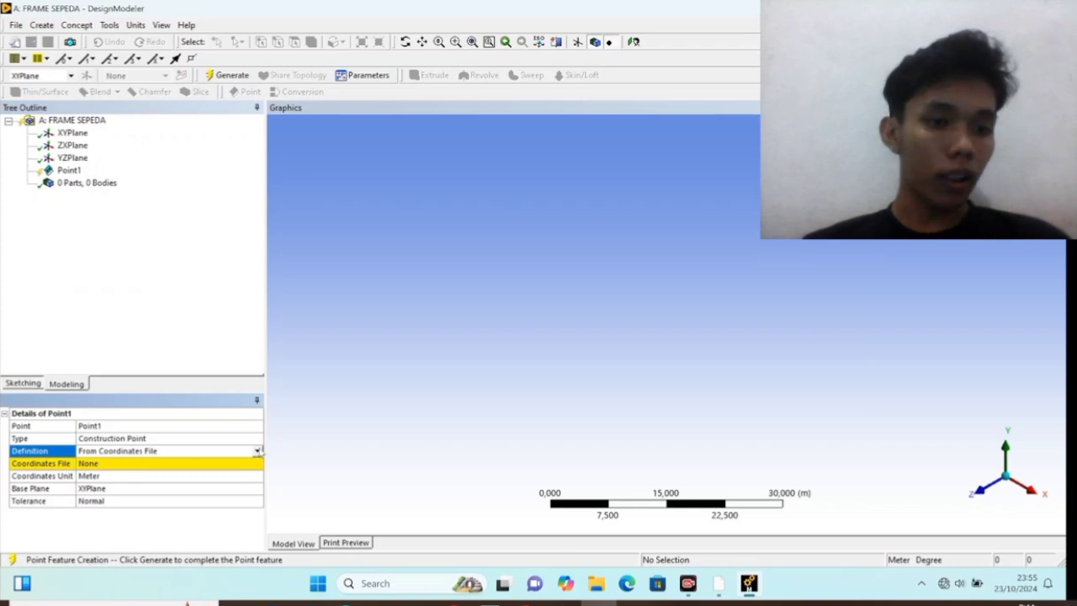
click(257, 450)
click(117, 498)
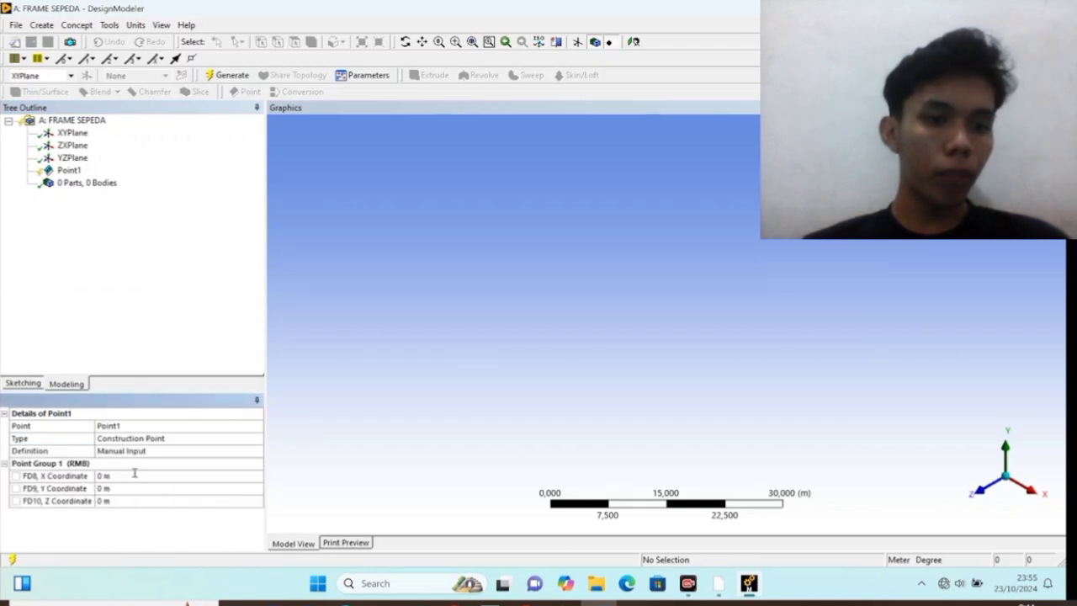
click(133, 475)
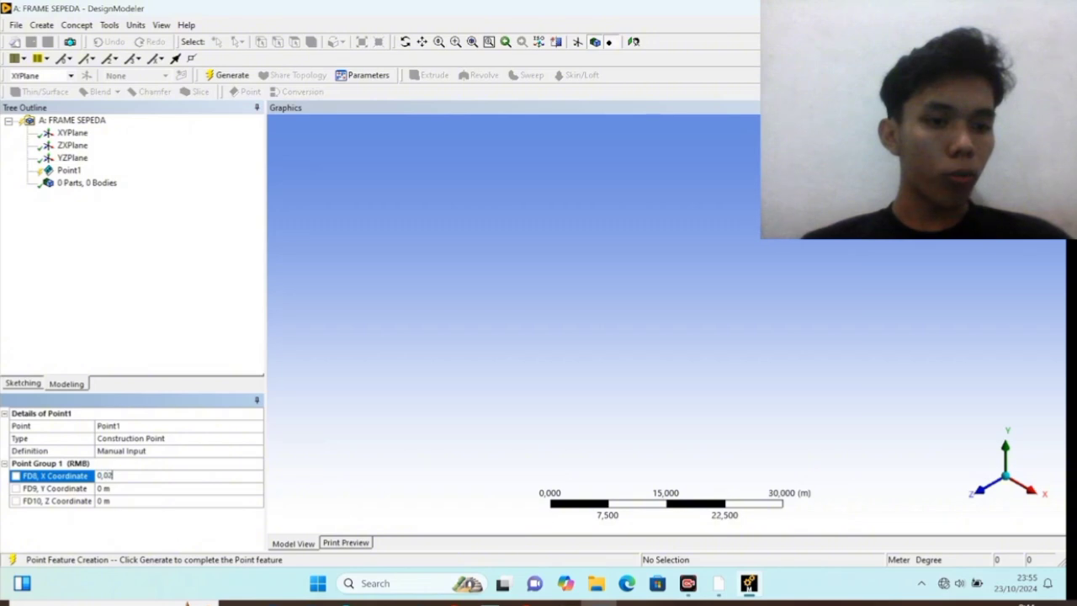
click(117, 487)
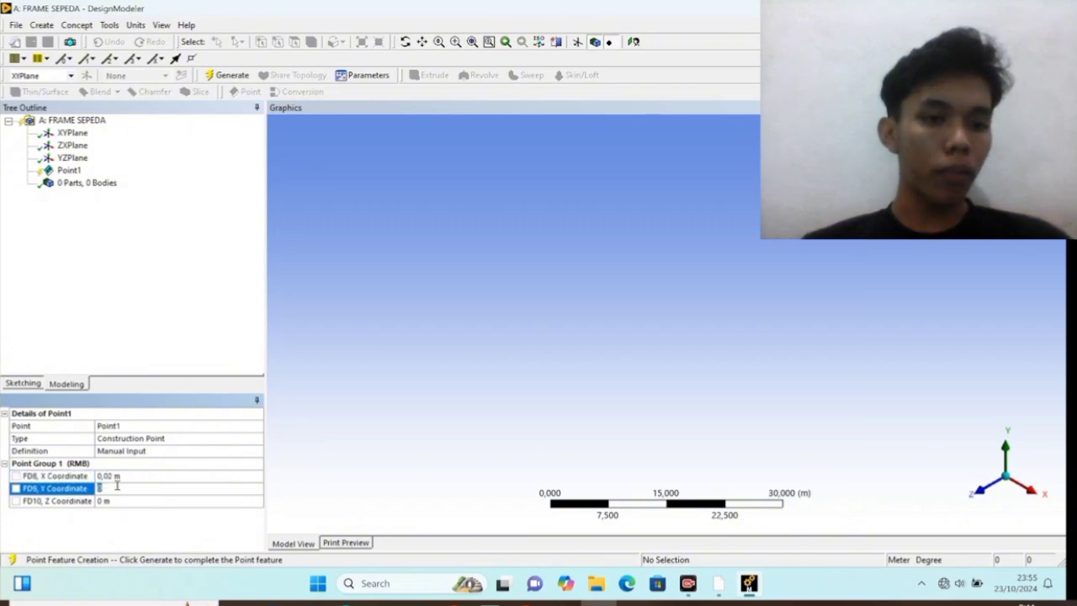
text(0,45)
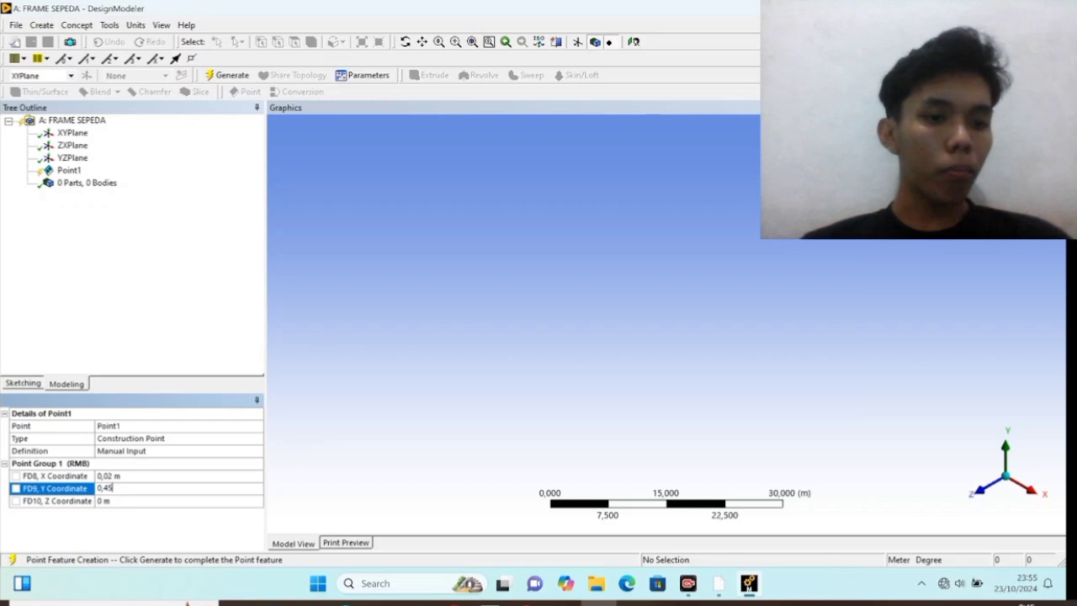
text(06)
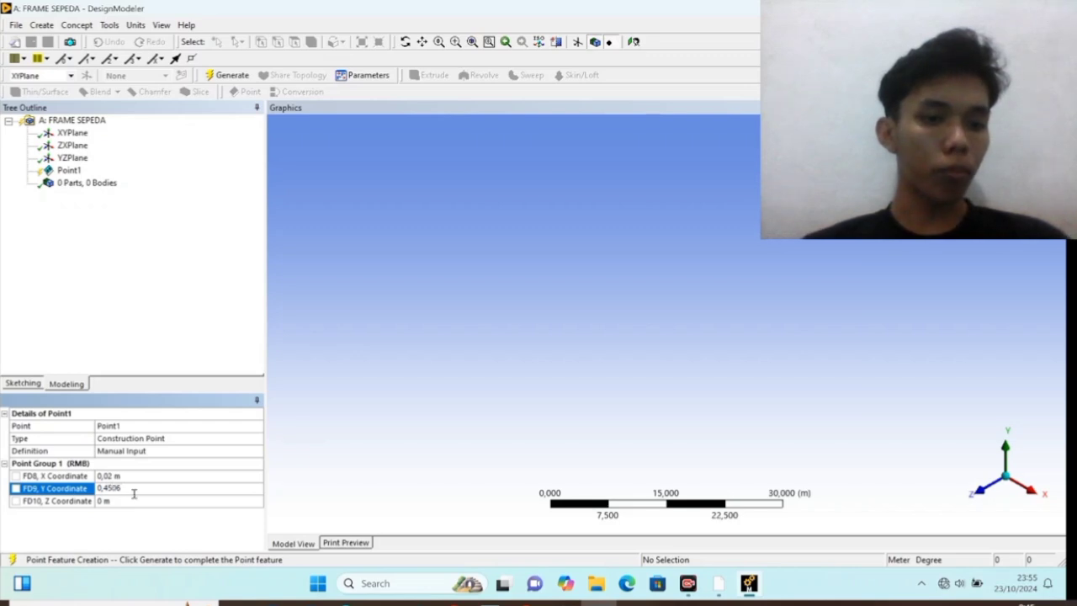
click(220, 76)
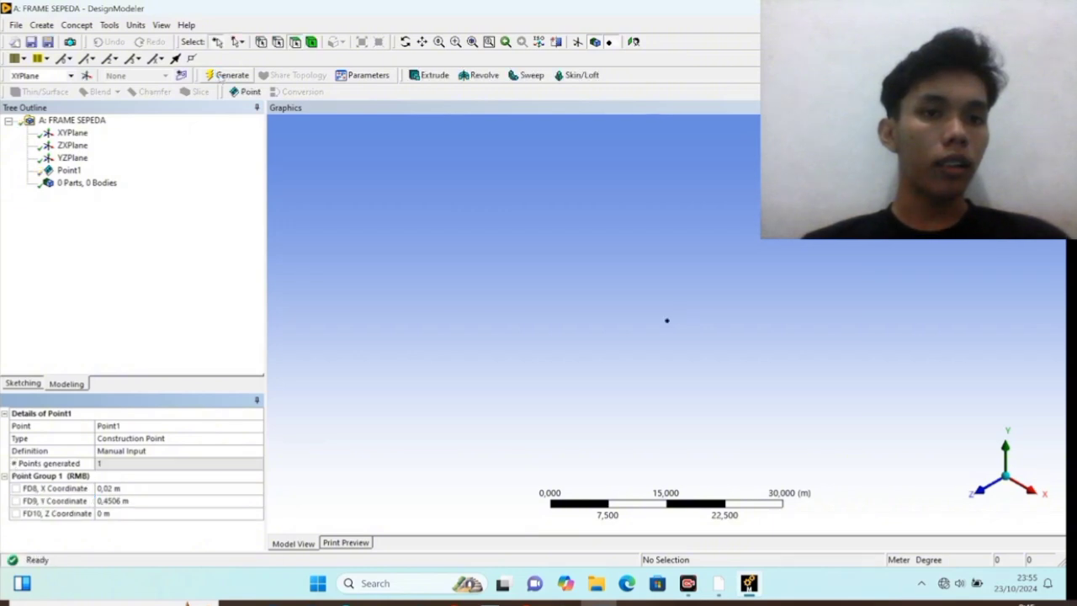
Generate a second construction point by manual input with X 0 m and Y 0,3576 m
click(42, 25)
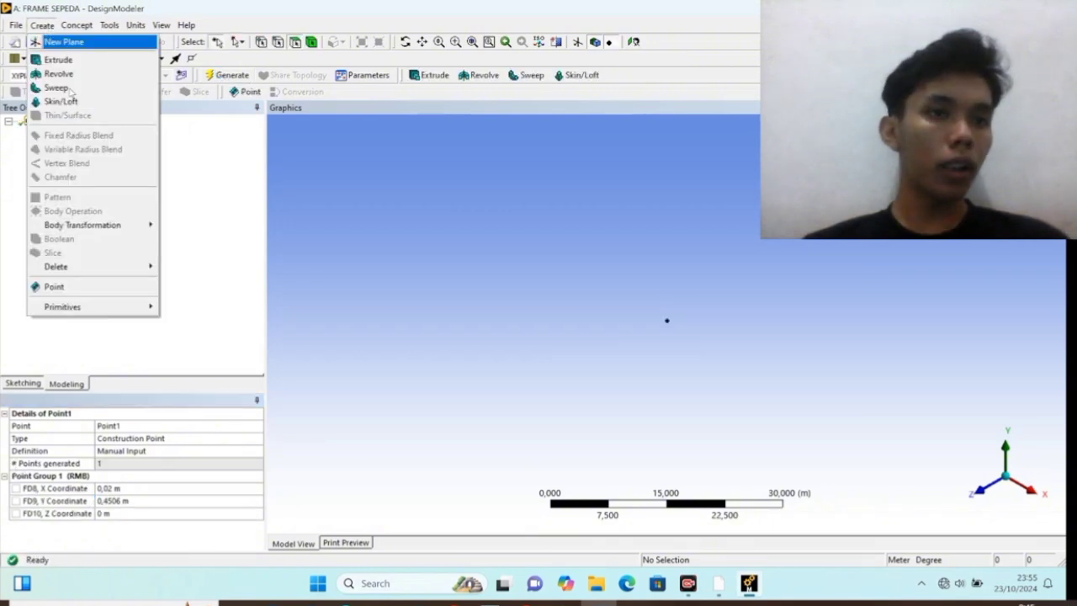
click(65, 287)
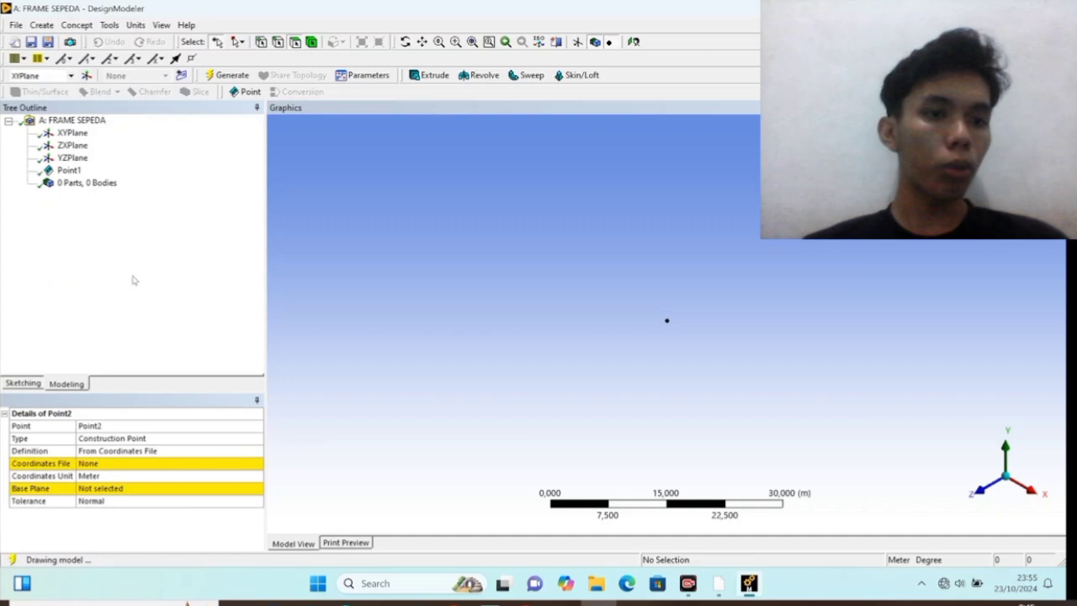
click(143, 450)
click(257, 451)
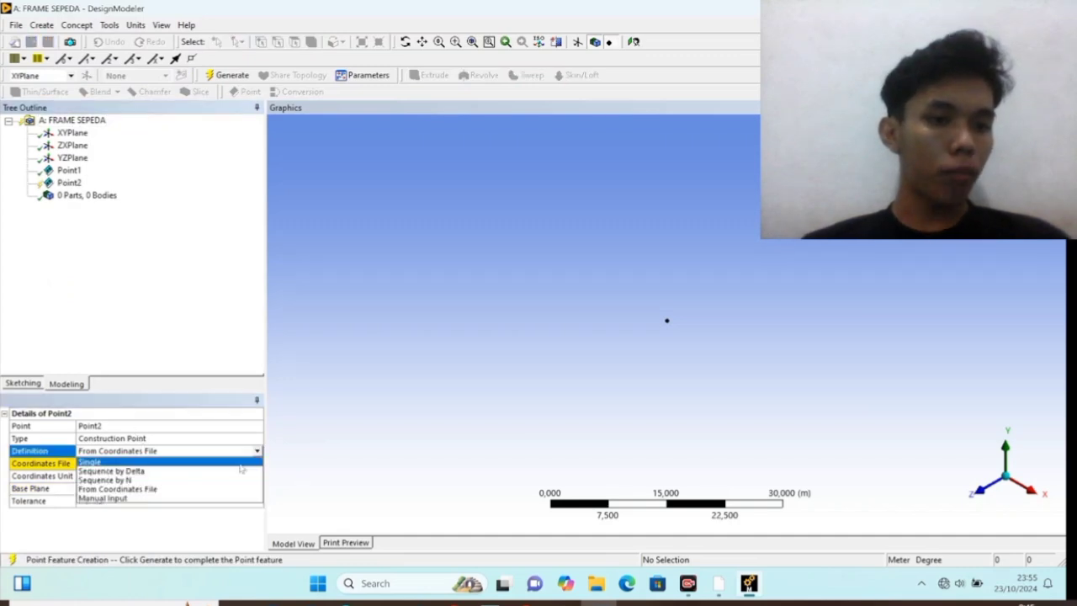
click(168, 498)
click(129, 475)
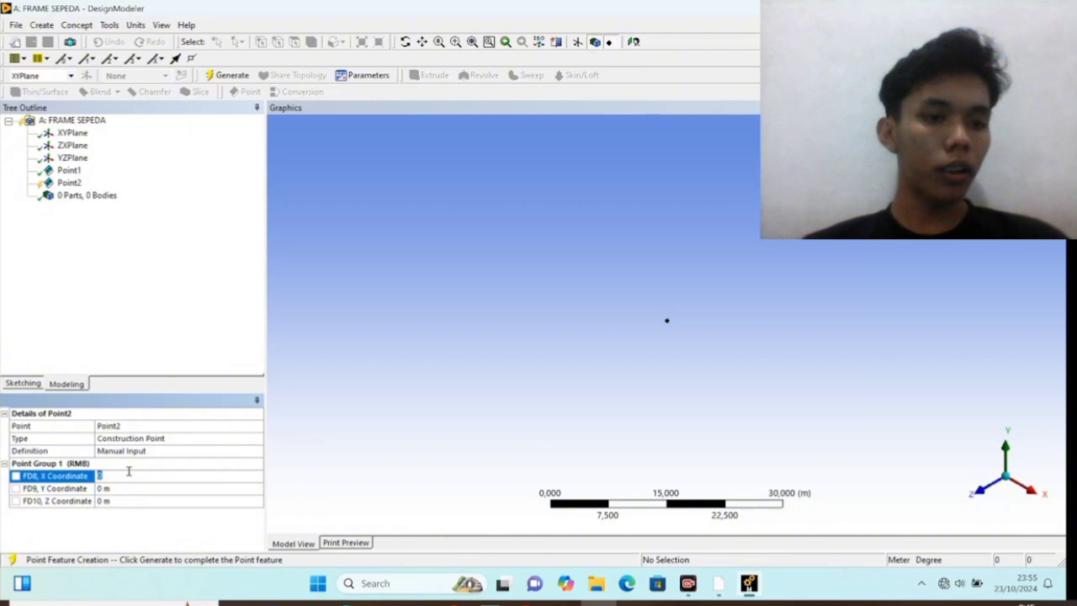
click(126, 489)
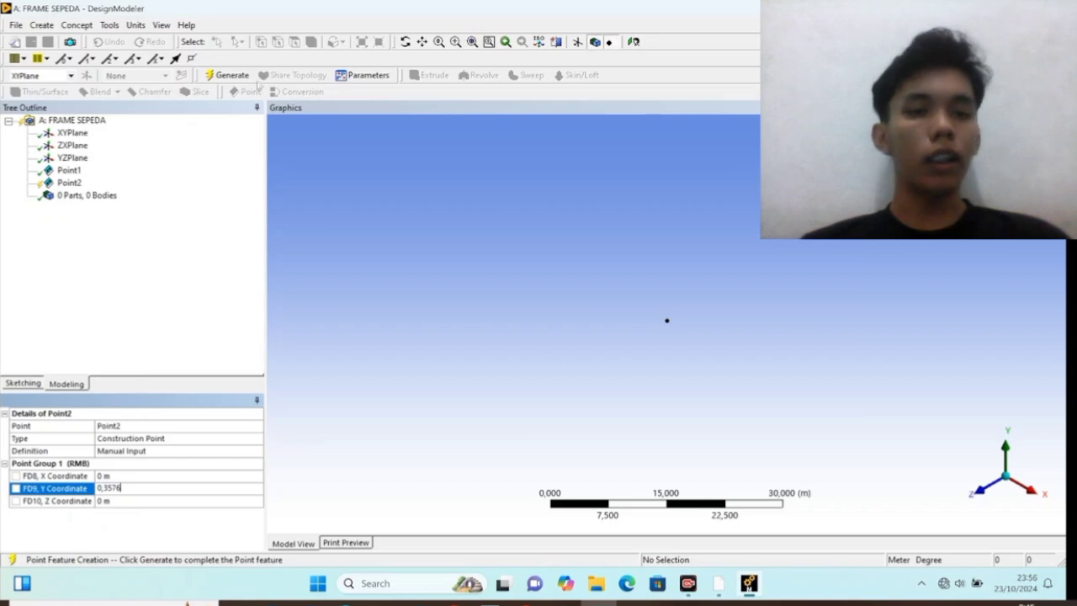
click(229, 75)
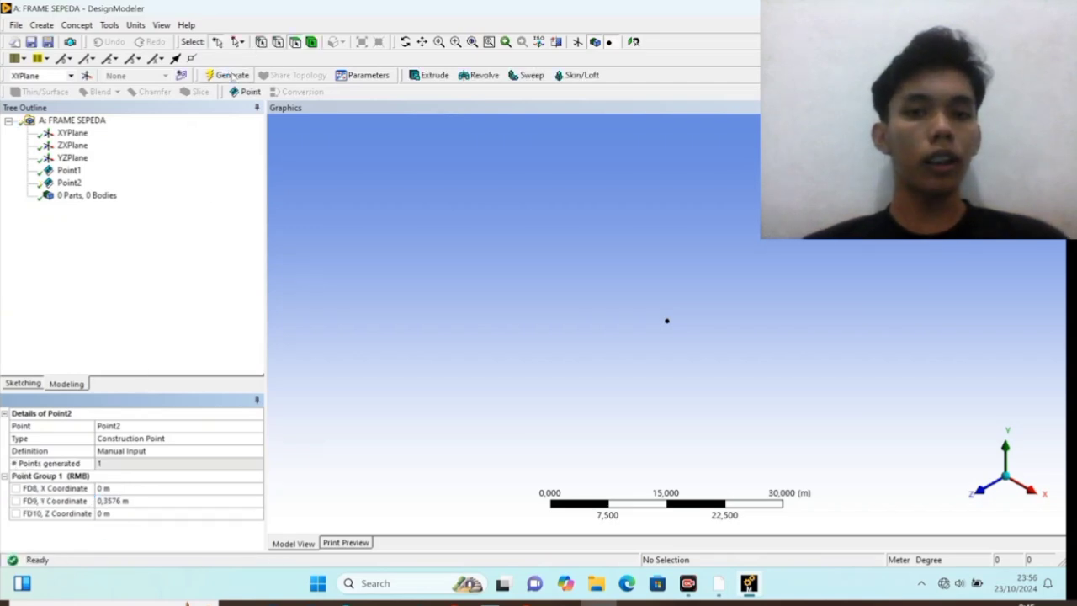
Generate a third construction point by manual input with X 0,54 m and Y 0,425 m
click(46, 22)
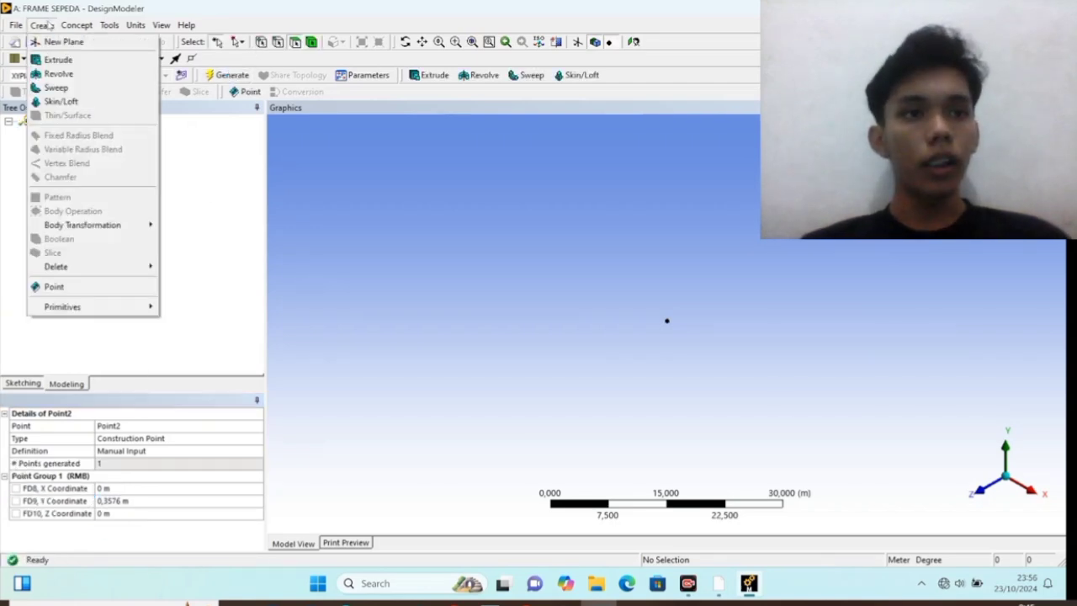
click(60, 287)
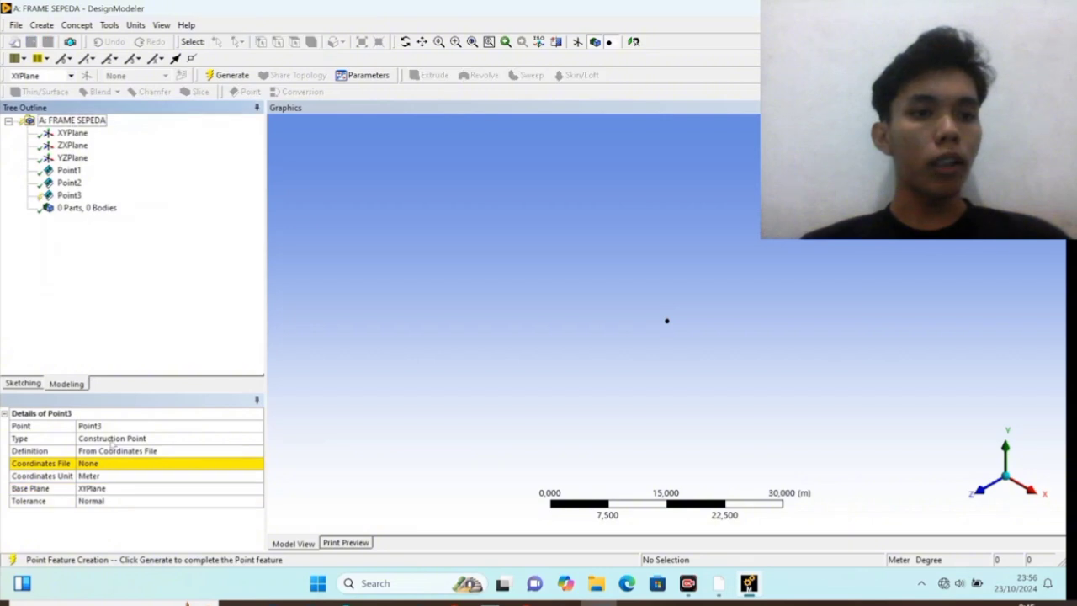
click(241, 451)
click(257, 452)
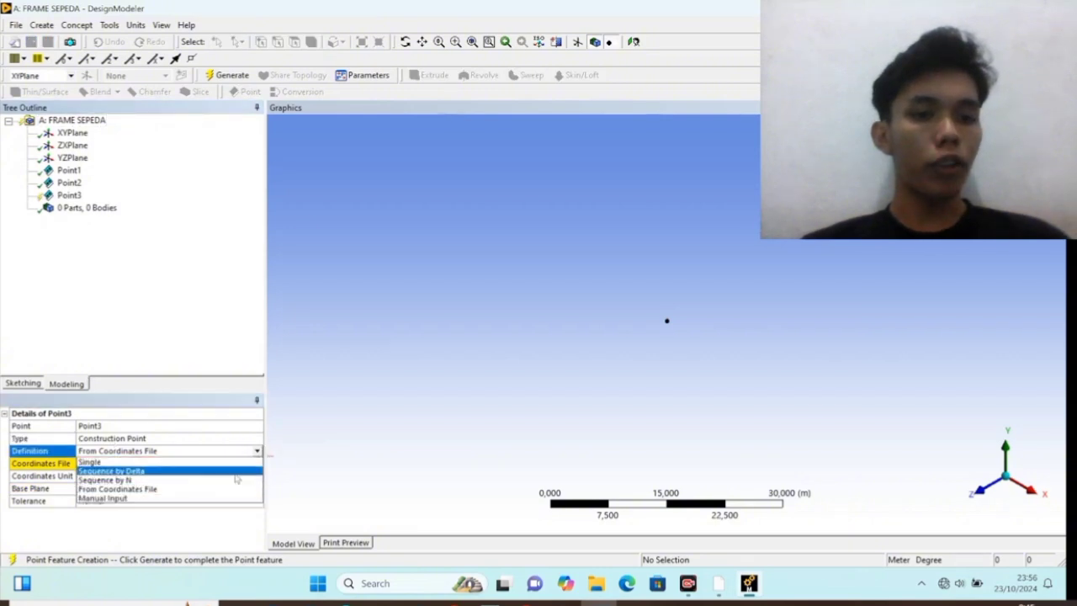
click(128, 499)
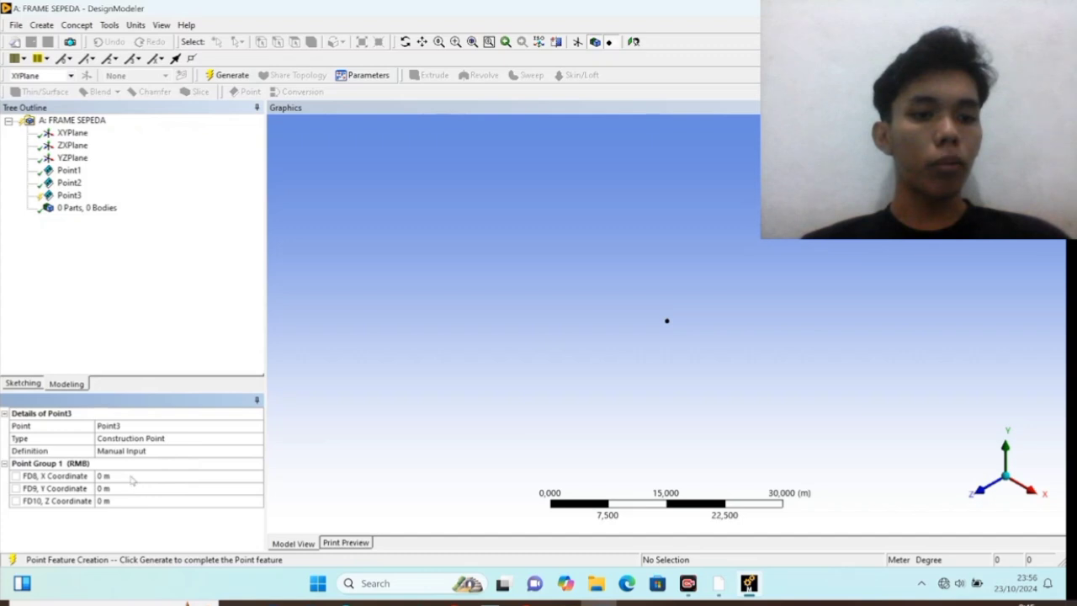
click(135, 476)
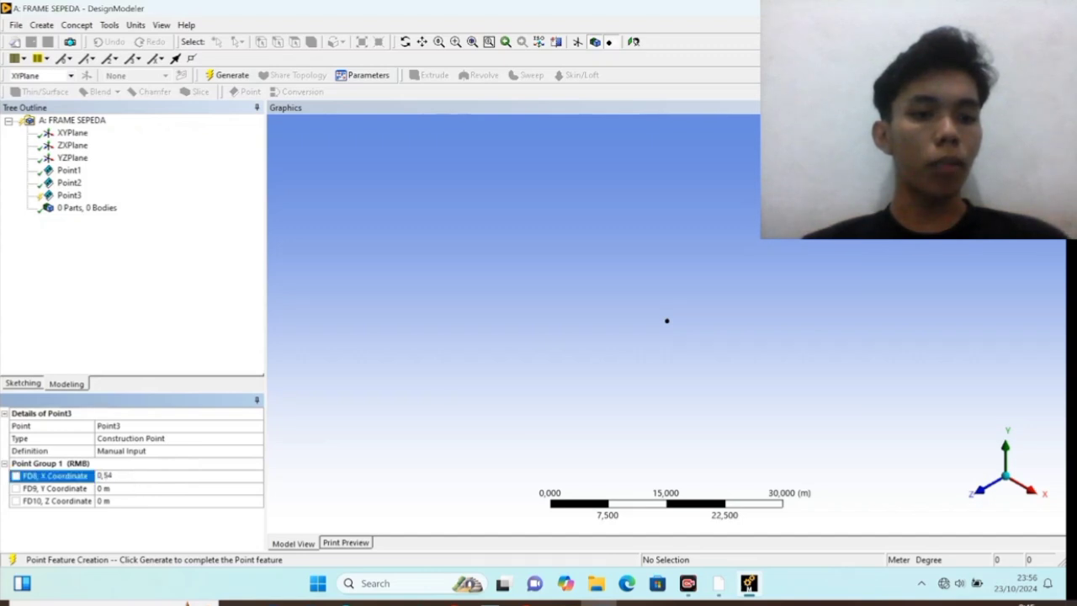
text(,54)
click(137, 488)
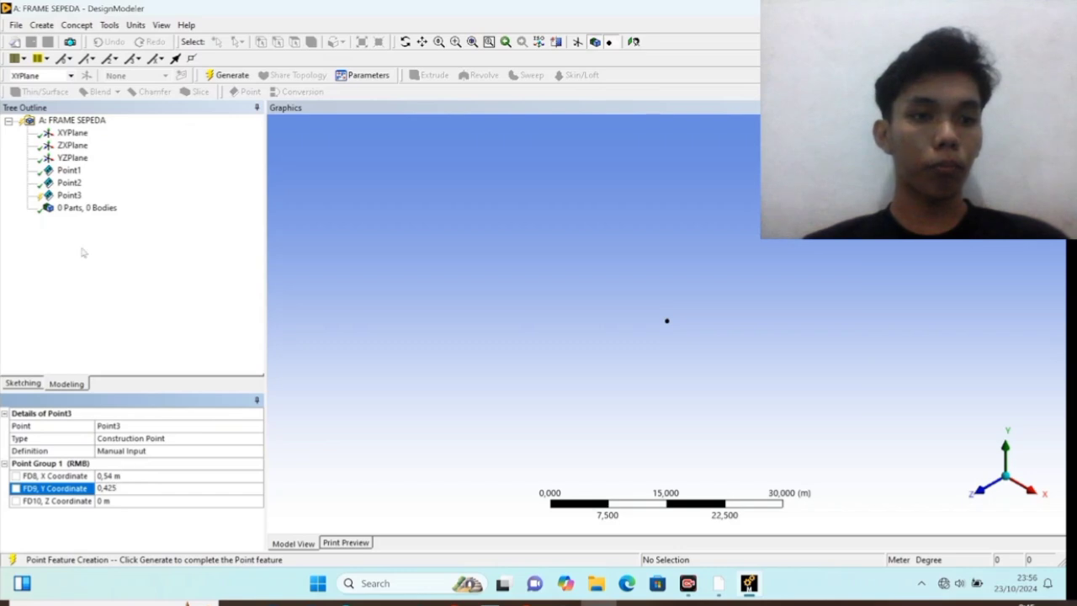
click(227, 75)
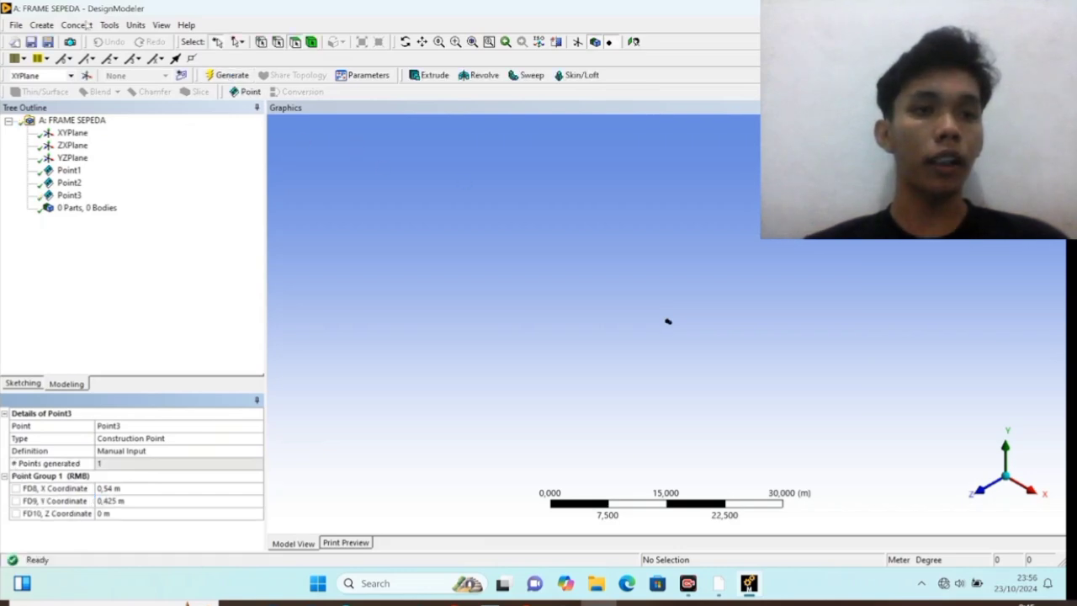
Generate a fourth construction point by manual input with X 0,428 m and Y 0 m
click(41, 25)
click(93, 283)
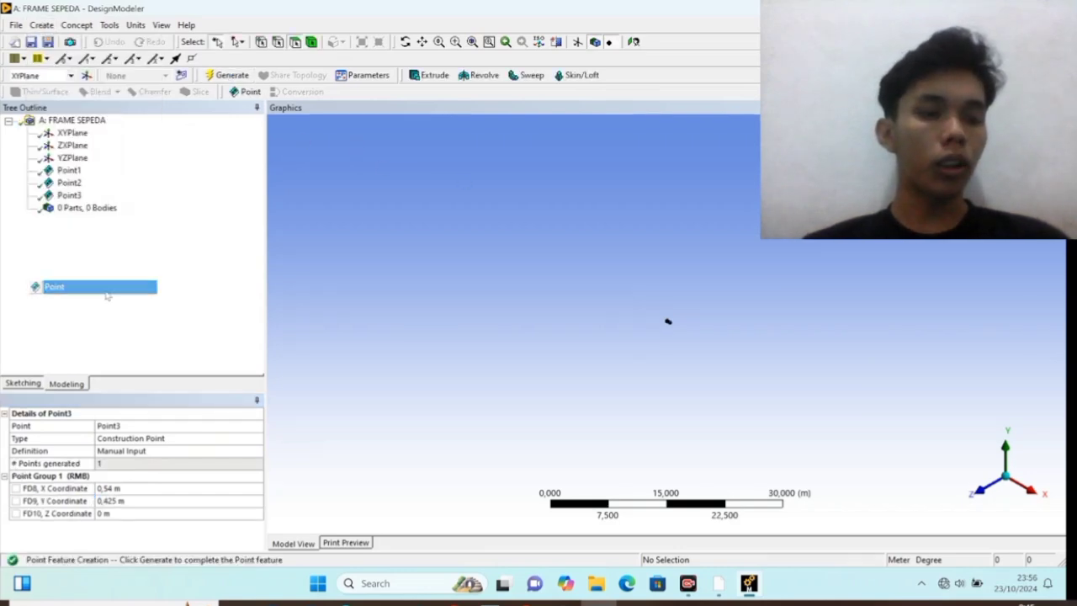
click(161, 452)
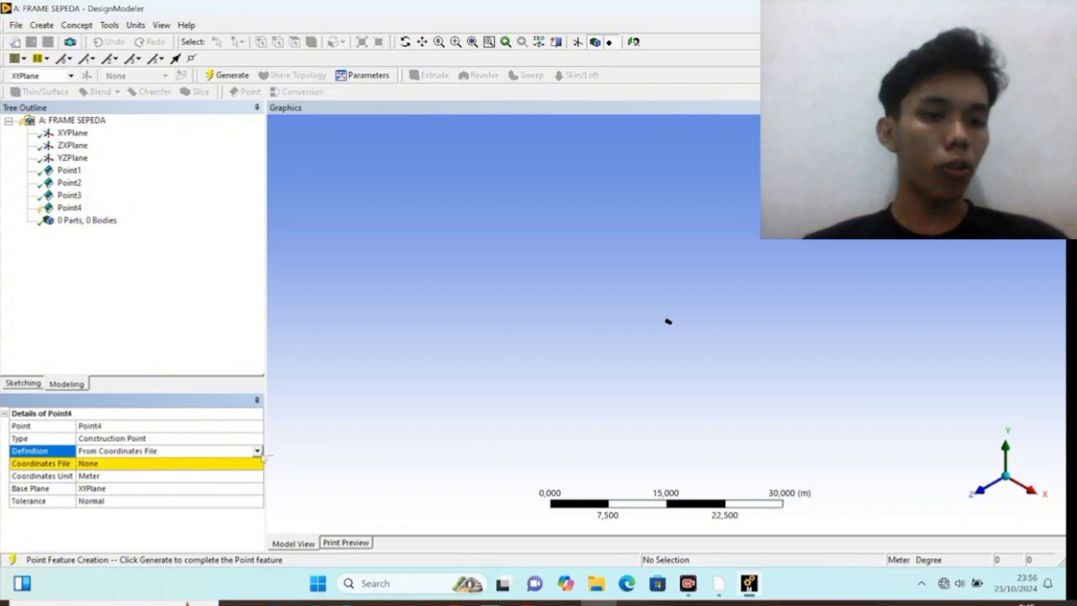
click(256, 451)
click(151, 499)
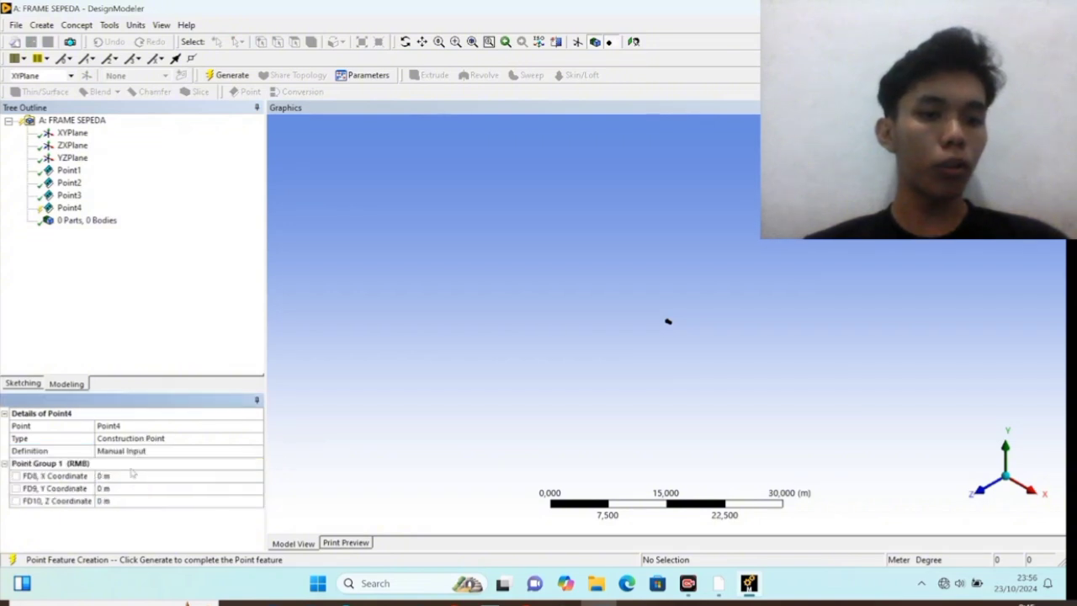
click(132, 475)
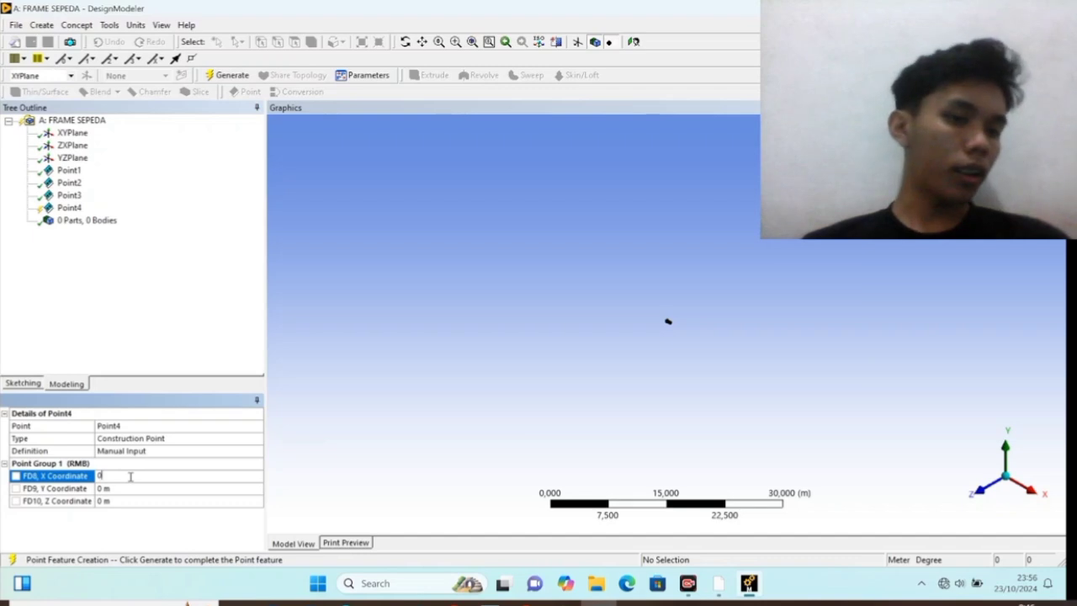
text(0,428)
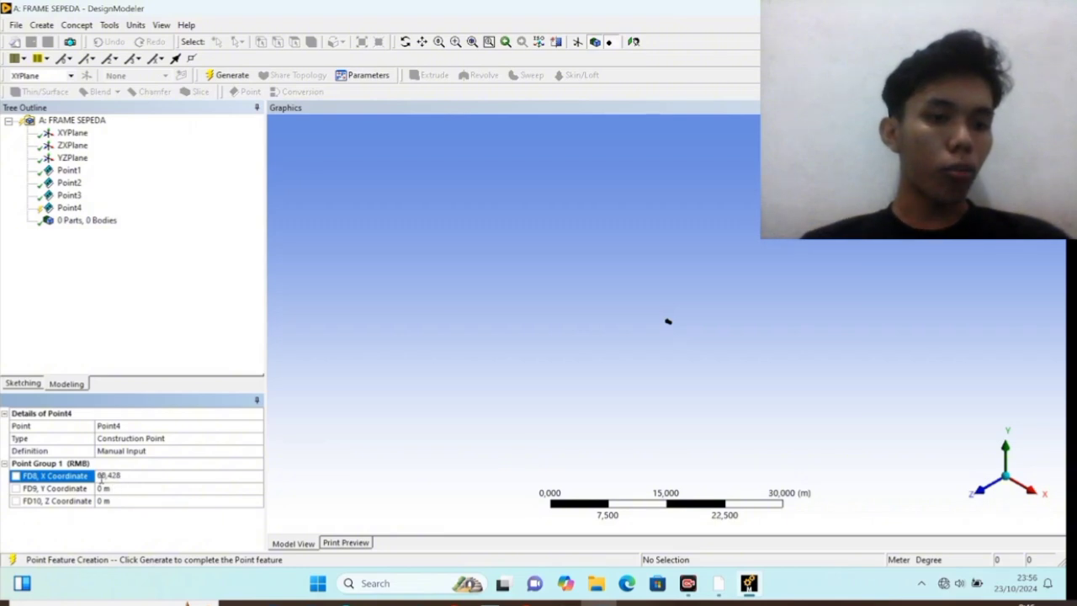
key(BackSpace)
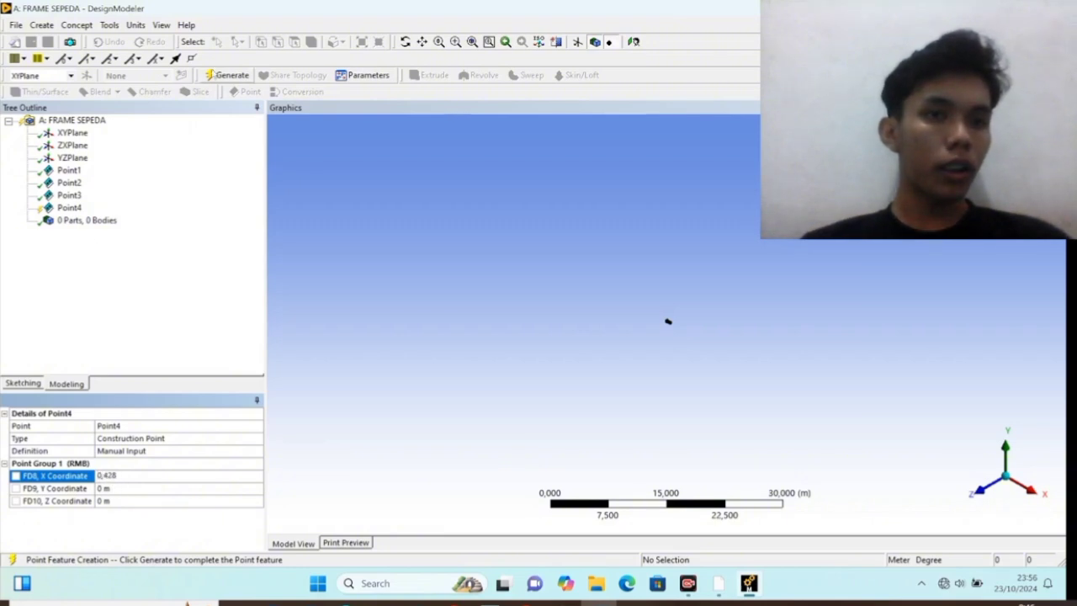
click(226, 74)
Generate a fifth construction point by manual input with X 0,728 m, Y 0,053 m and Z 0,05 m
click(41, 25)
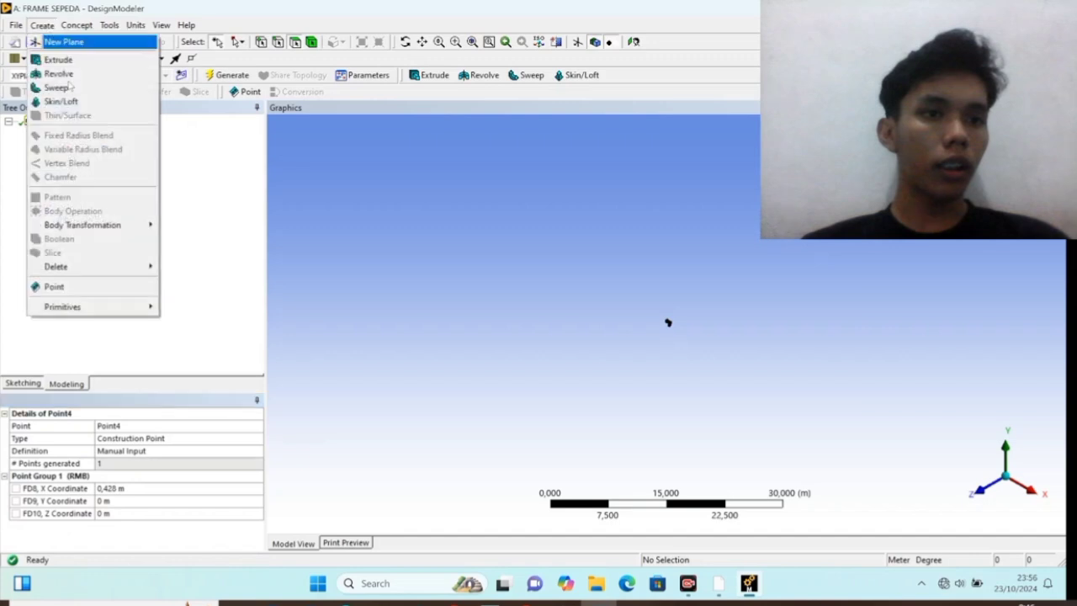
click(75, 286)
click(113, 452)
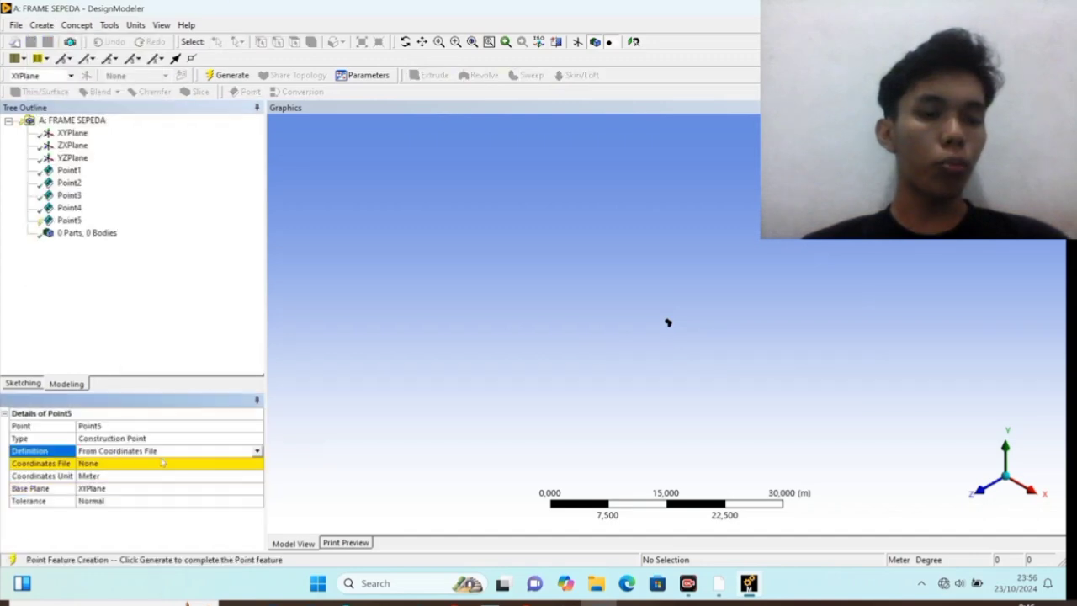
click(257, 451)
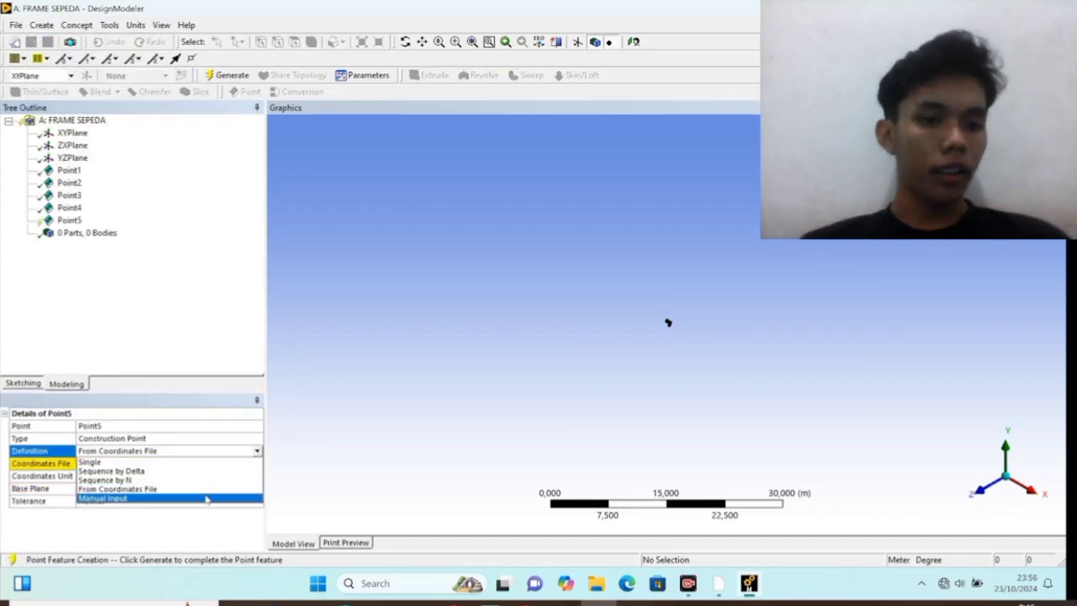
click(204, 498)
click(148, 476)
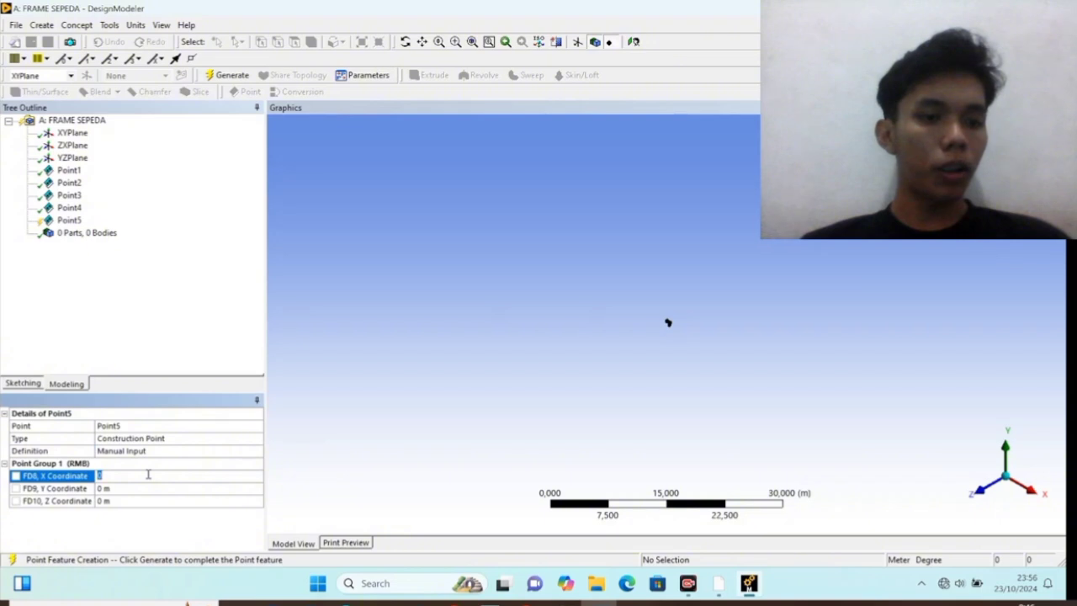
text(0)
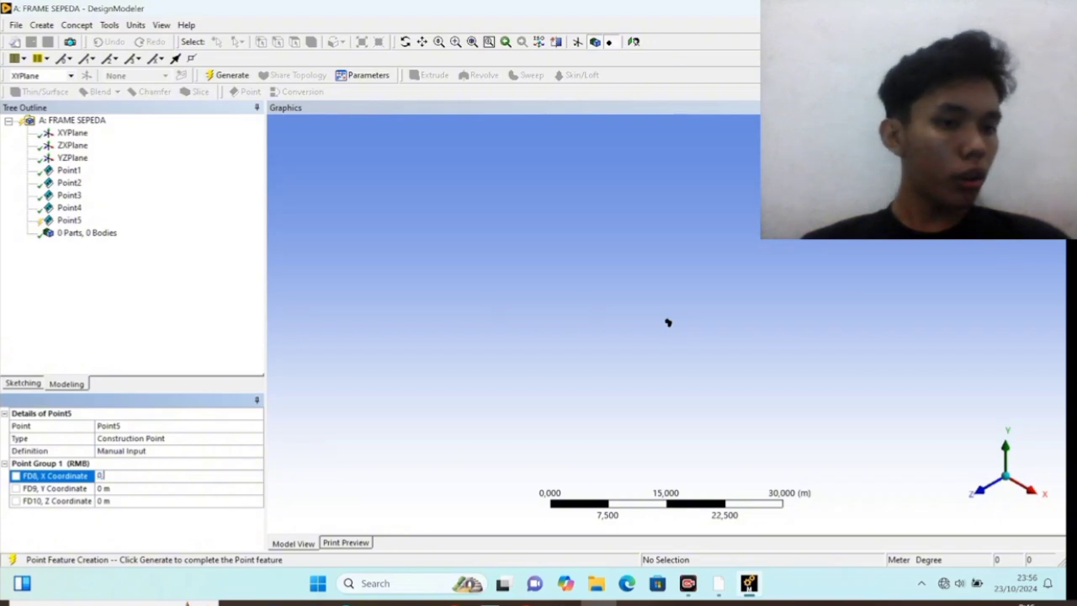
text(,728)
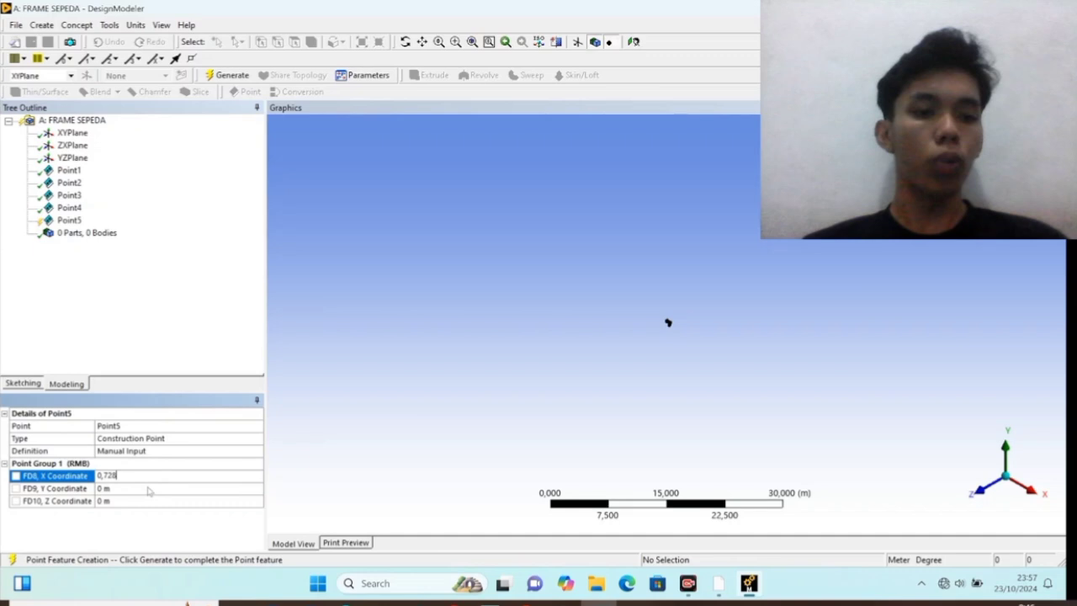
click(147, 488)
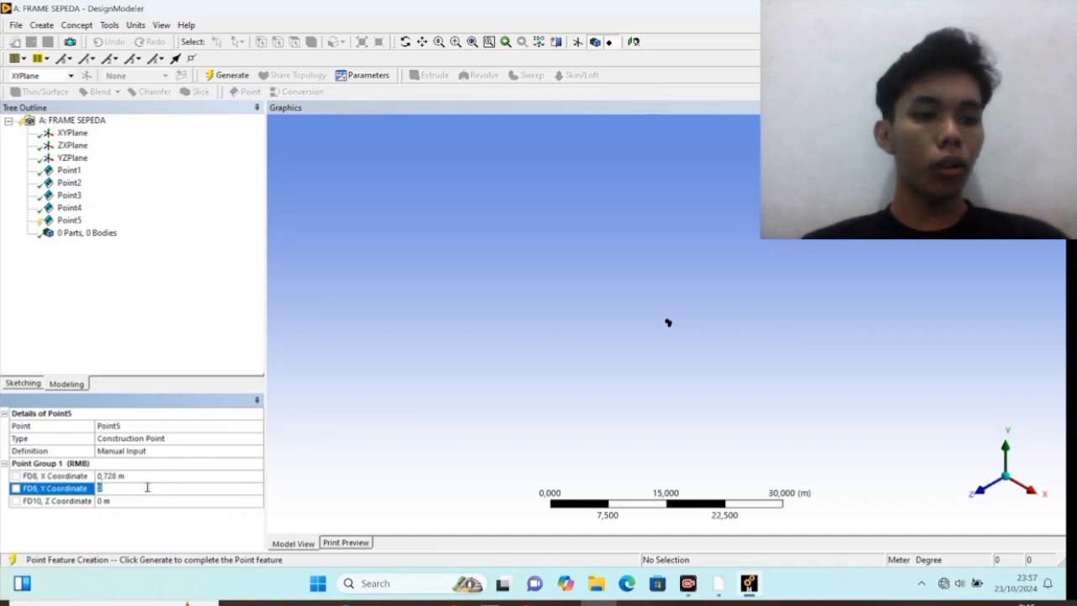
text(0,05)
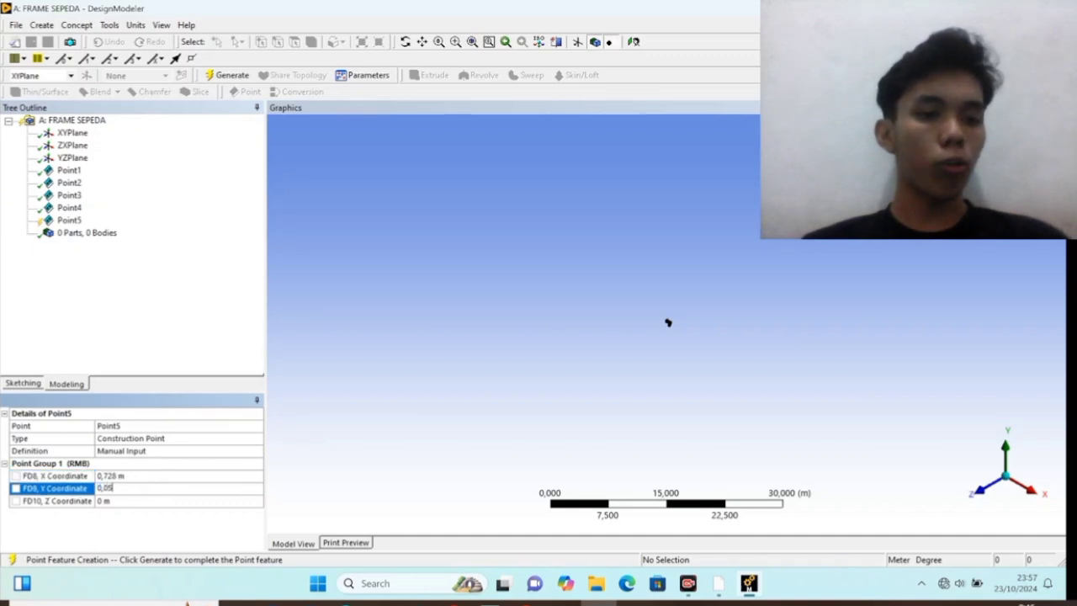
text(3)
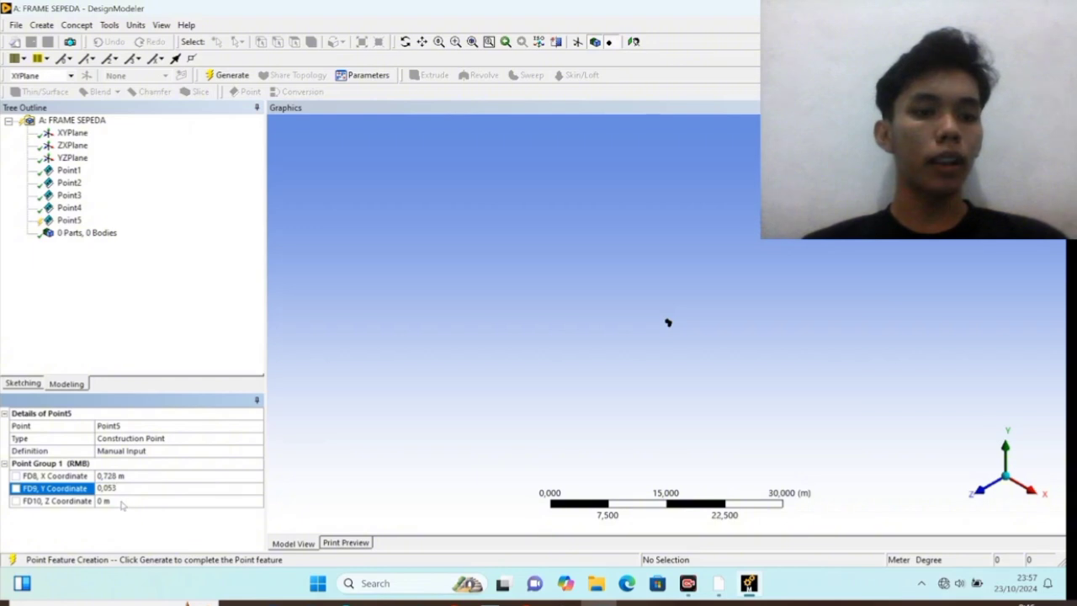
click(121, 501)
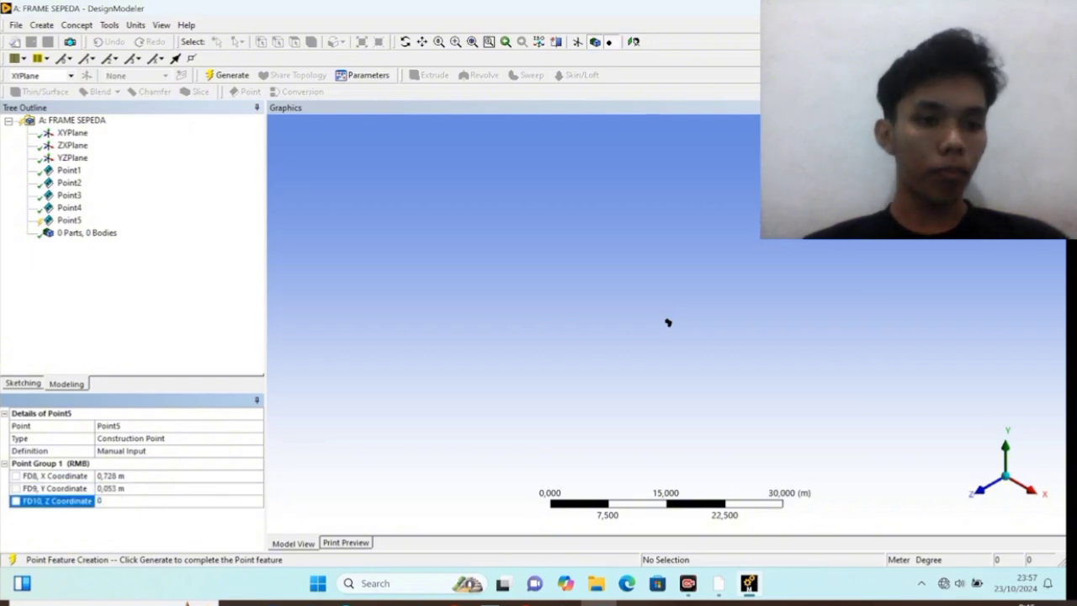
text(,0)
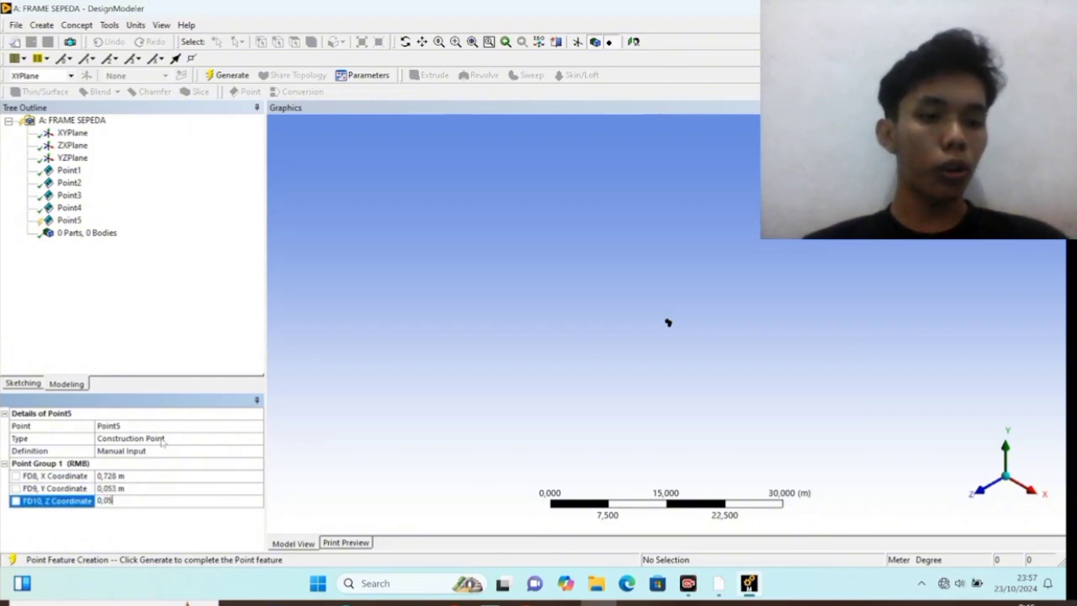
text(5)
click(229, 75)
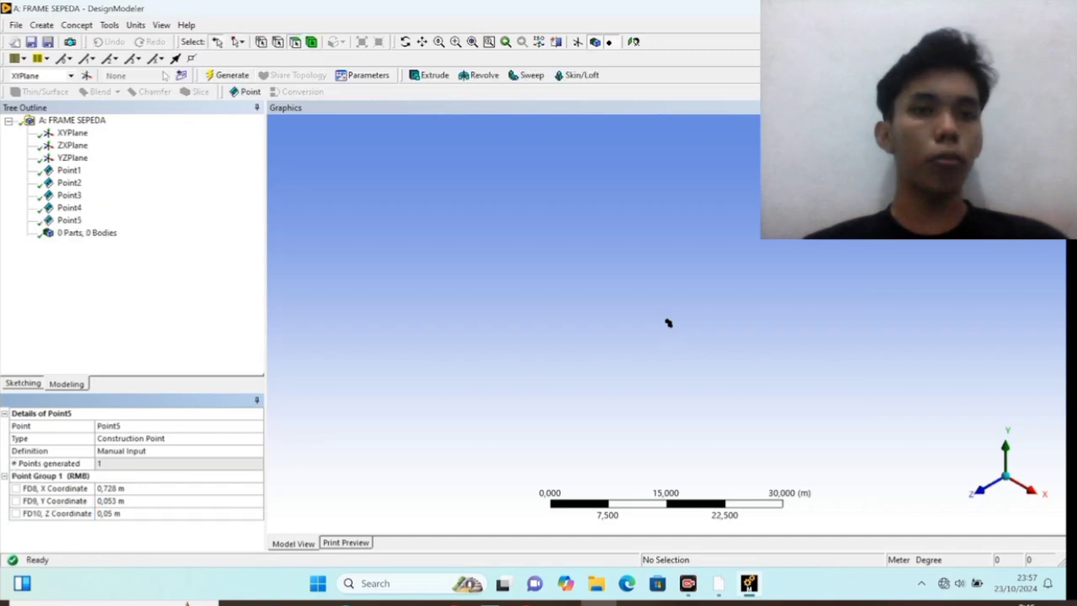
Generate a sixth construction point by manual input with X 0,728 m, Y 0,053 m and Z -0,05 m
click(42, 25)
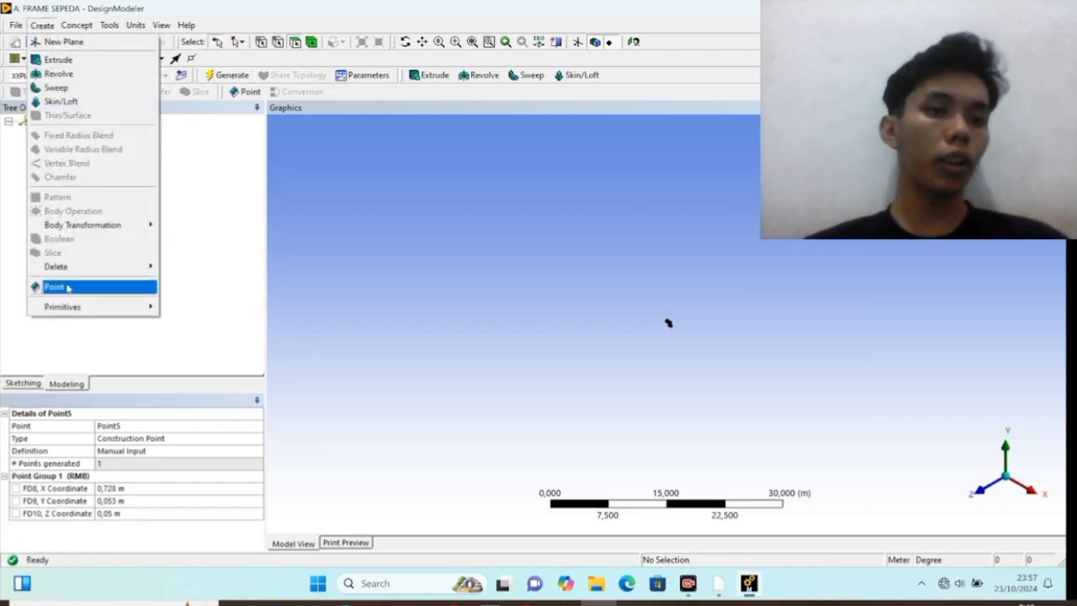
click(68, 288)
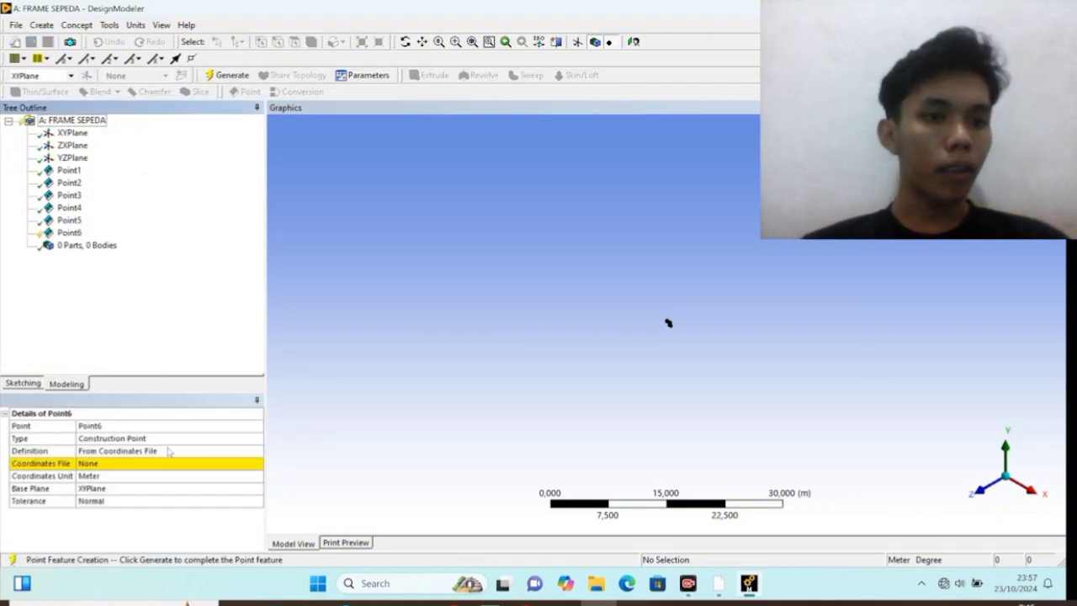
click(169, 452)
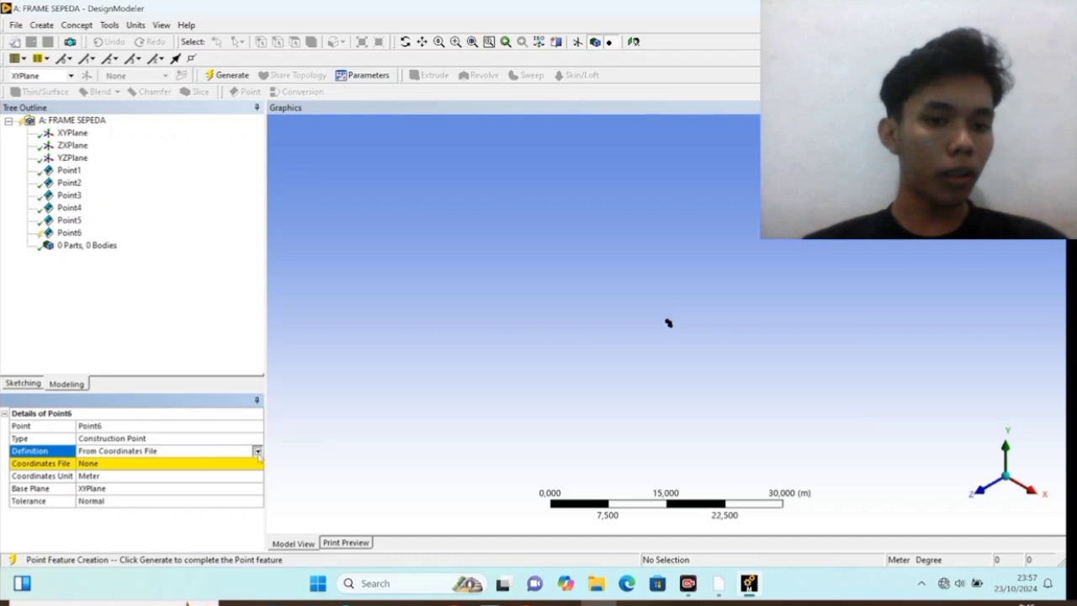
click(257, 452)
click(187, 500)
click(147, 476)
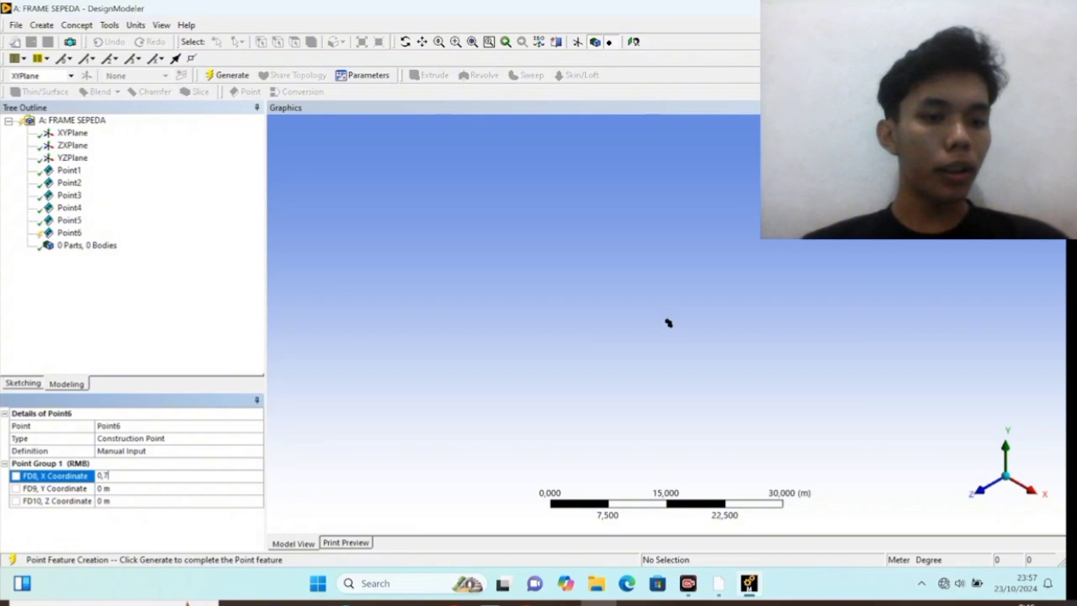
click(143, 488)
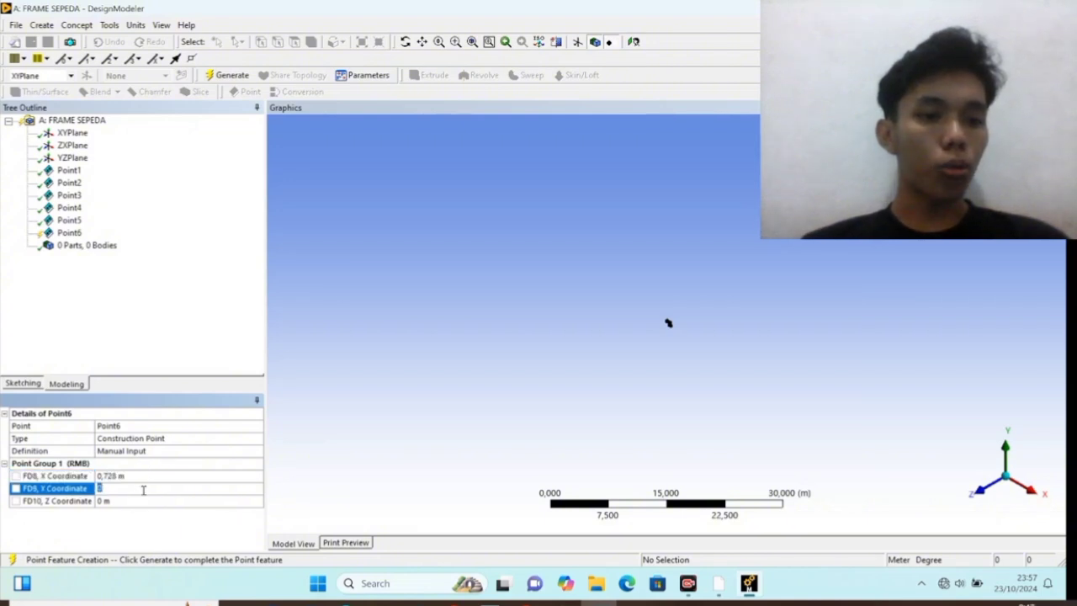
text(0,053)
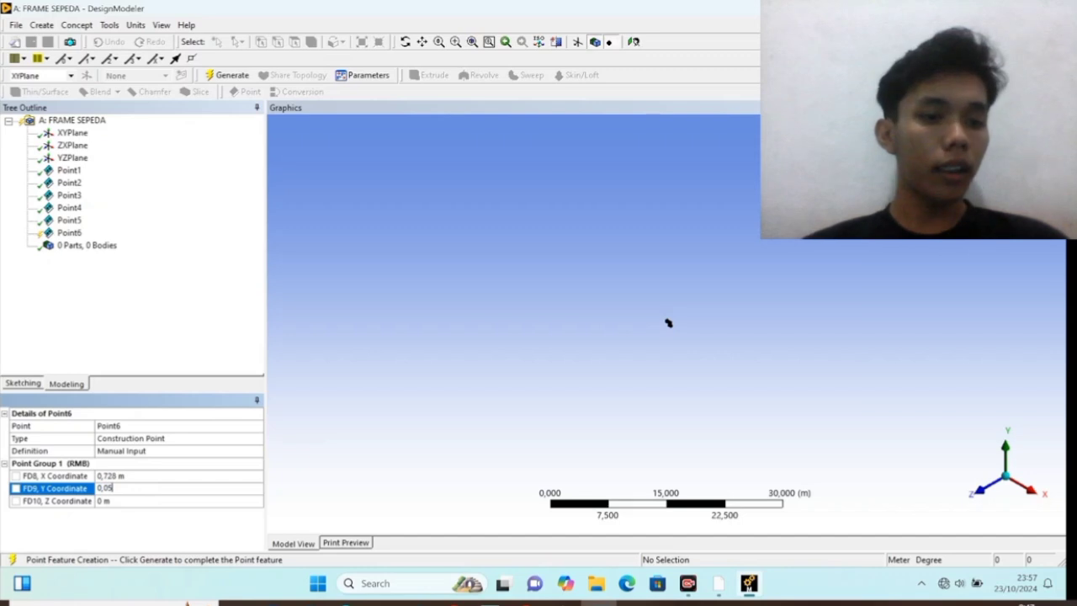
click(144, 500)
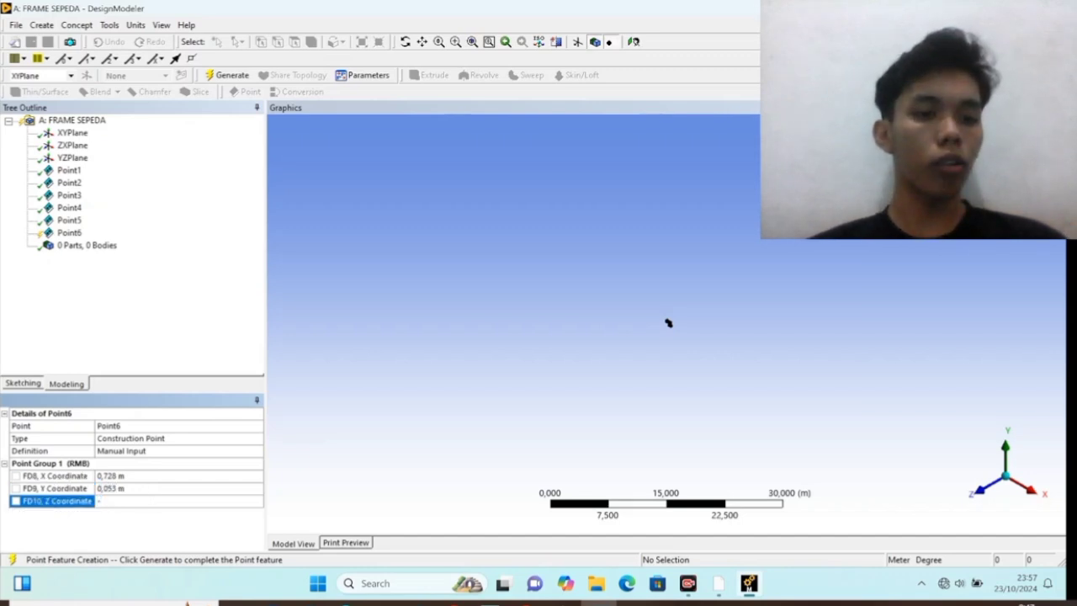
text(-0,05)
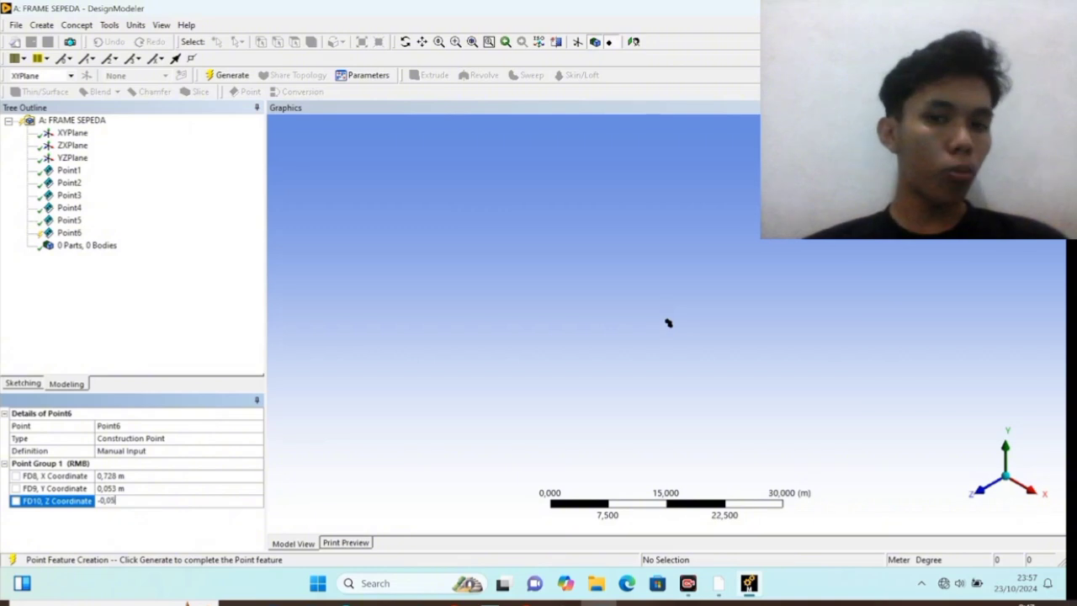
click(227, 74)
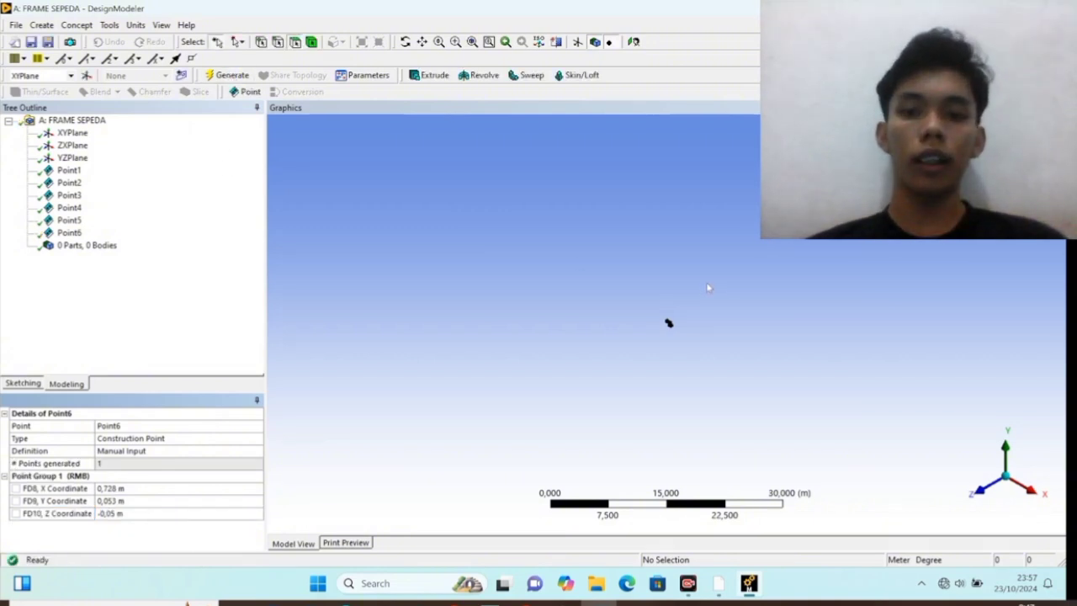
click(422, 41)
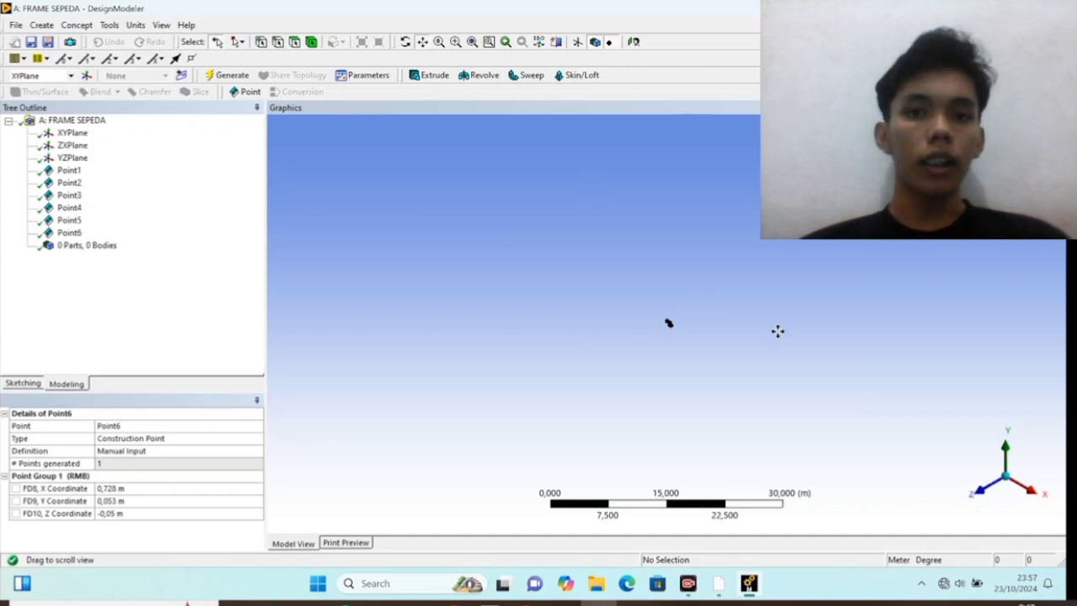
Examine the layout of the six construction points up close and in an isometric view
drag(711, 324, 607, 320)
scroll(608, 319, up, 5)
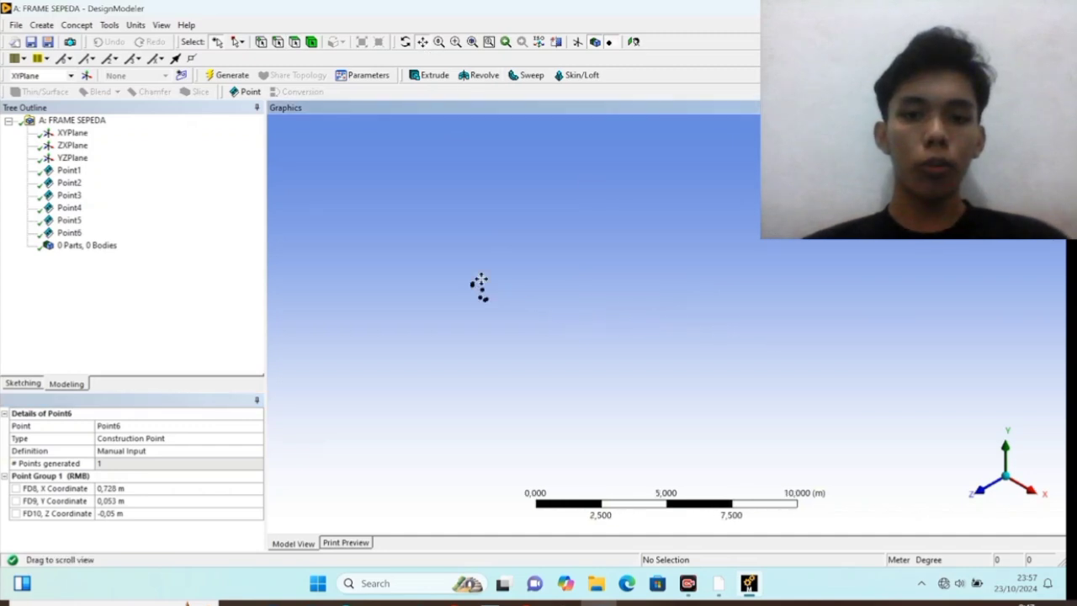
scroll(499, 304, up, 1)
drag(372, 292, 634, 297)
scroll(514, 310, up, 2)
scroll(594, 312, up, 3)
scroll(542, 247, up, 1)
middle_drag(542, 248, 558, 322)
scroll(557, 322, up, 1)
scroll(558, 322, down, 1)
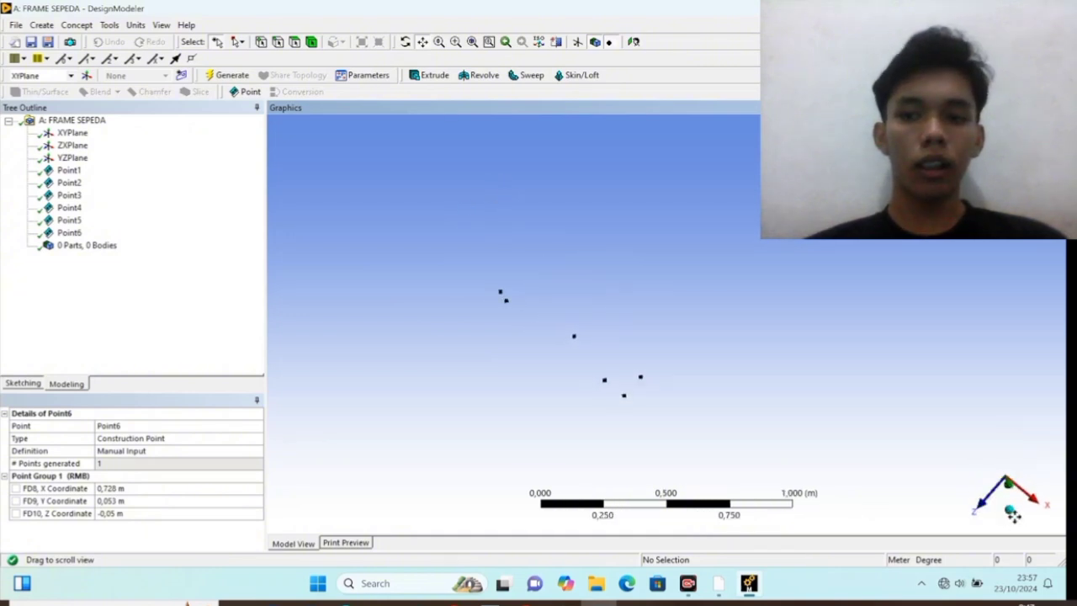
click(1008, 509)
scroll(834, 351, up, 1)
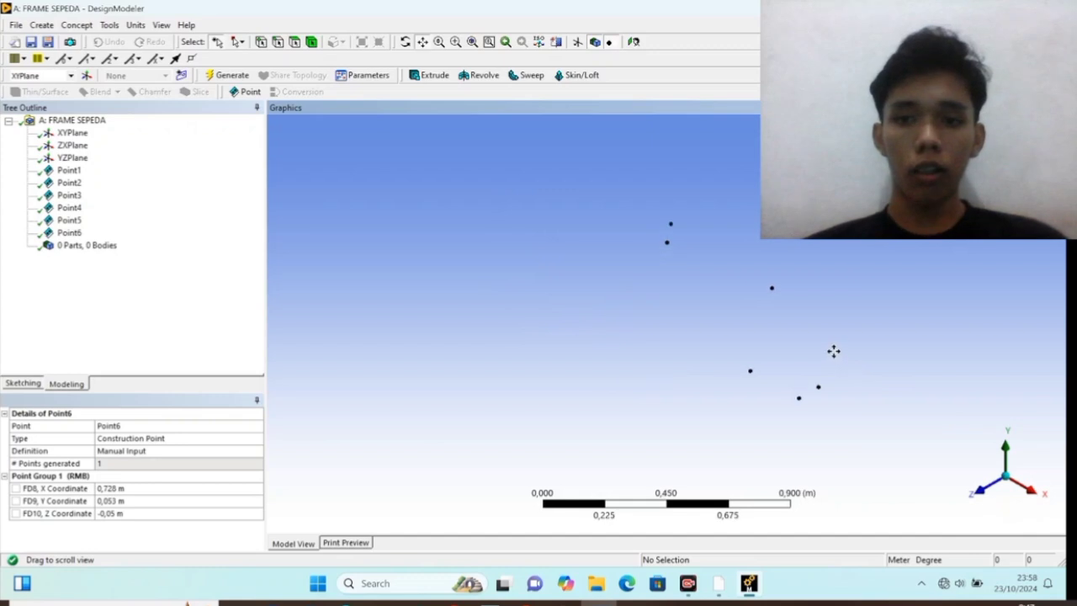
drag(833, 351, 755, 335)
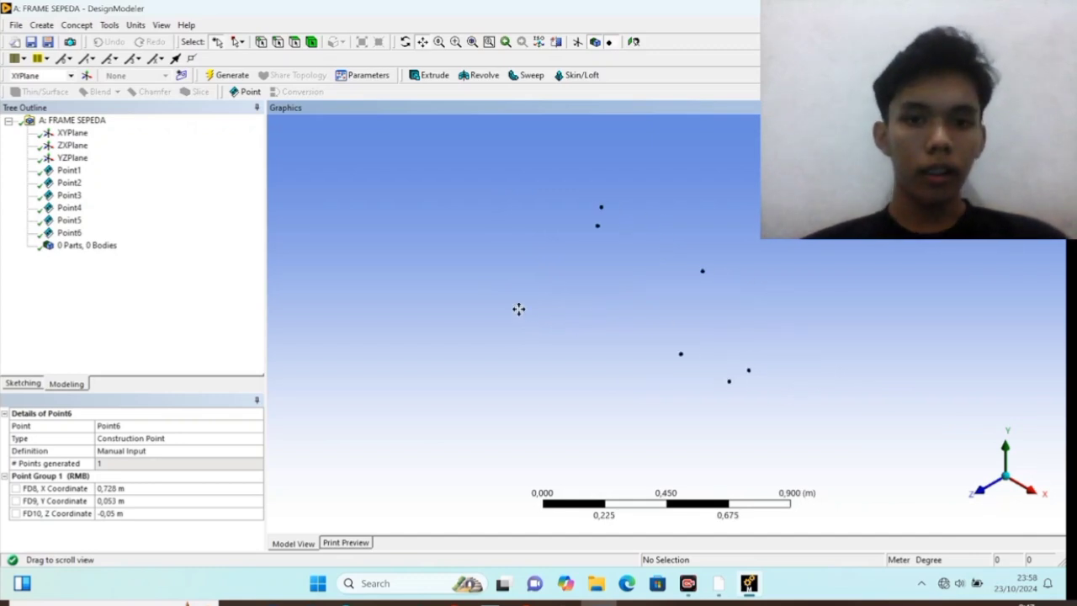
Generate a line from points joining the two head tube points at the front of the frame
click(79, 26)
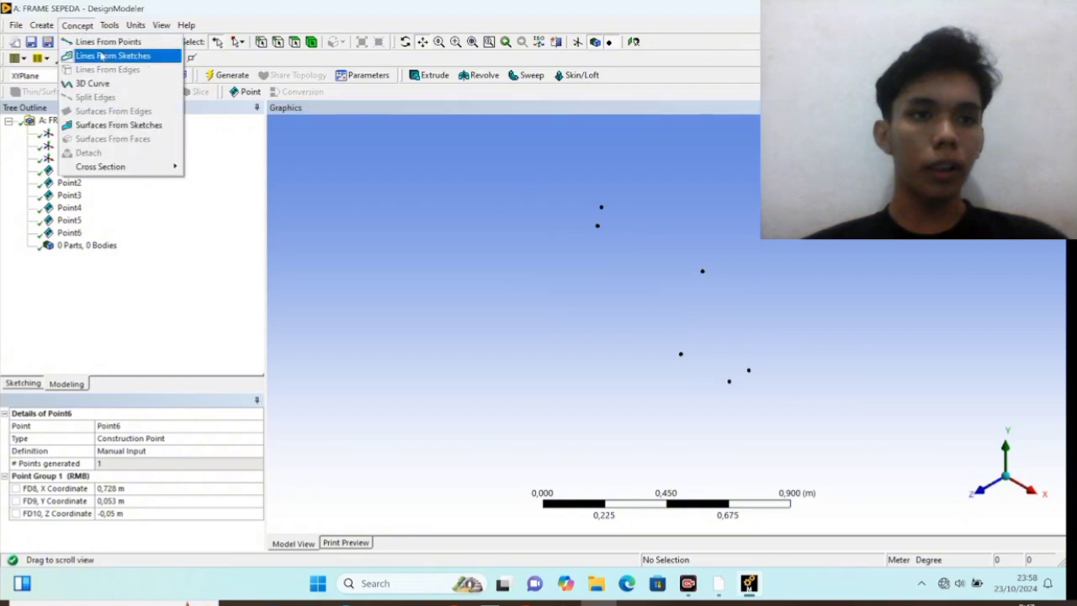
click(109, 45)
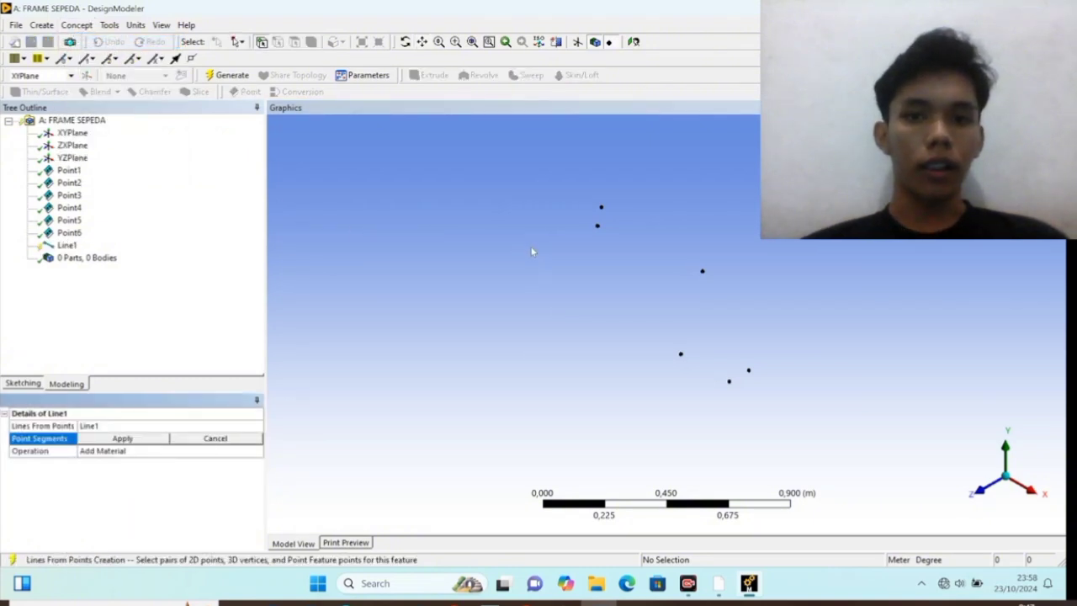
click(597, 226)
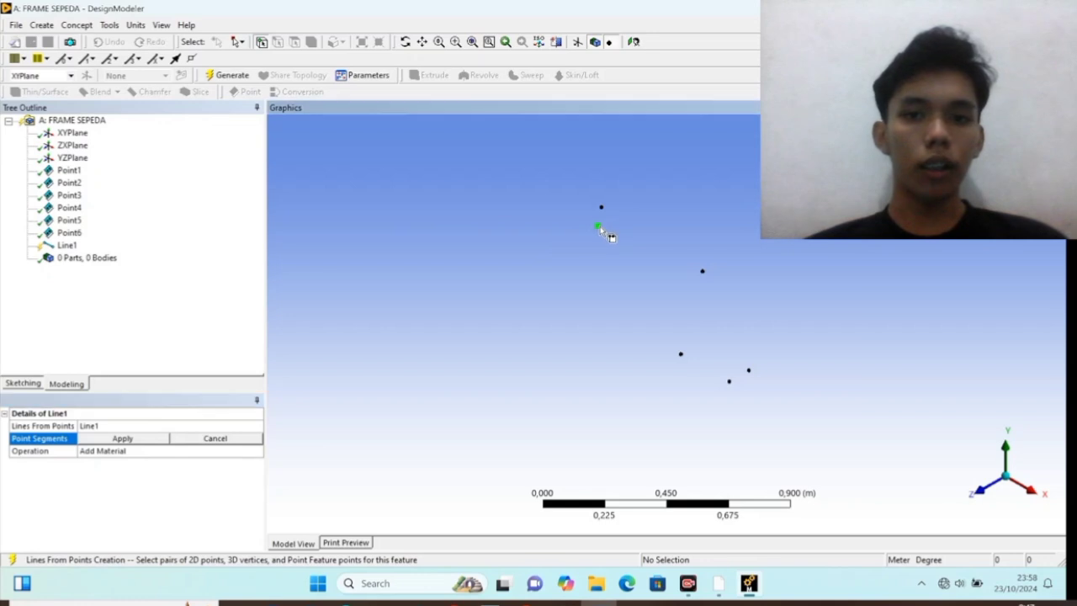
click(600, 207)
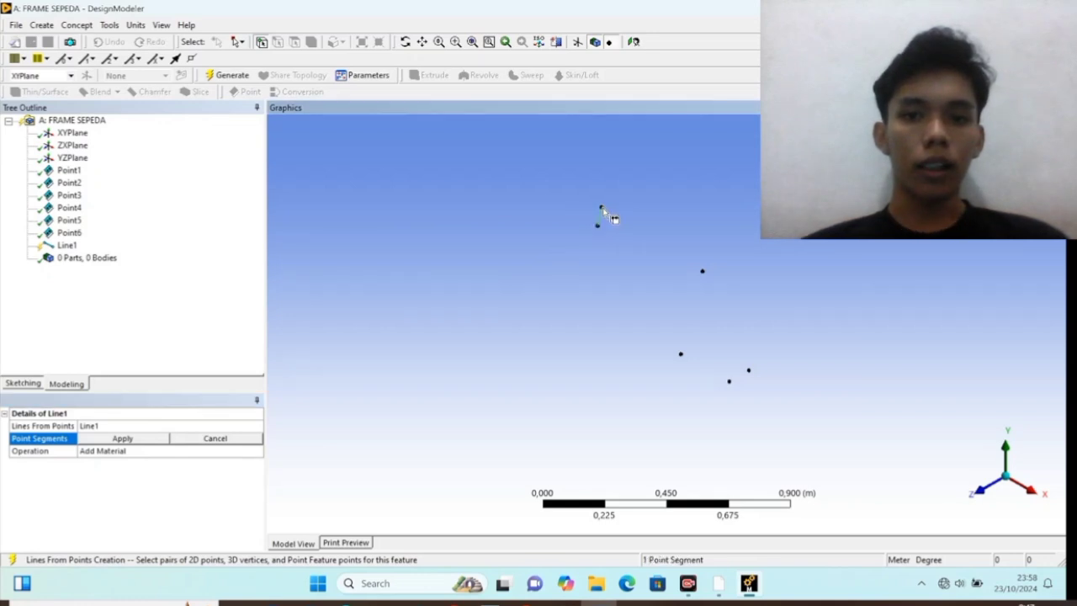
click(159, 438)
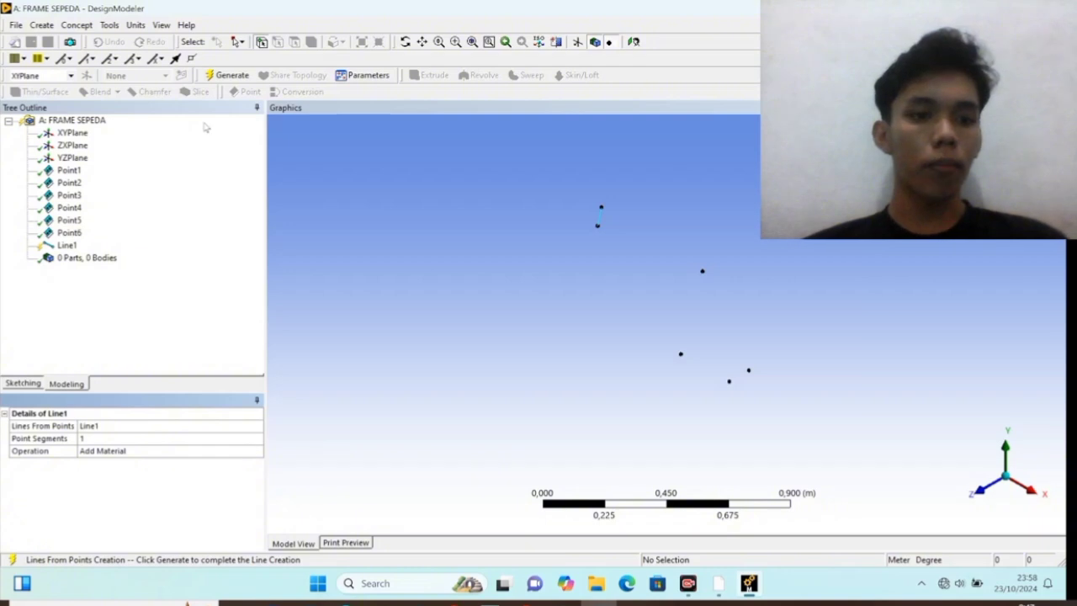
click(228, 76)
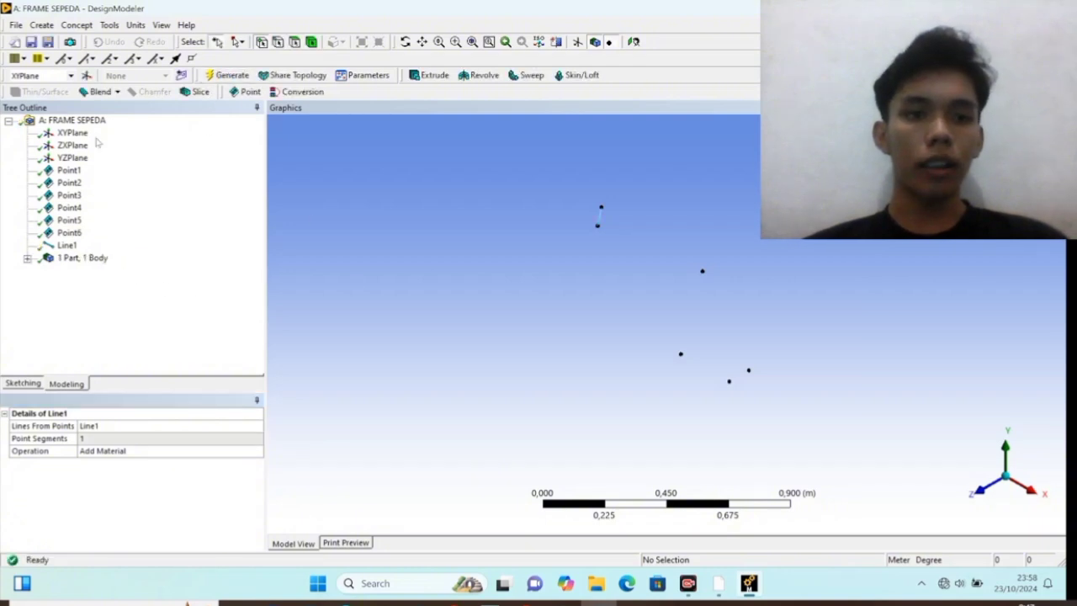
Generate a line from points joining the upper head tube point to the third point to form the top tube
click(76, 25)
click(101, 39)
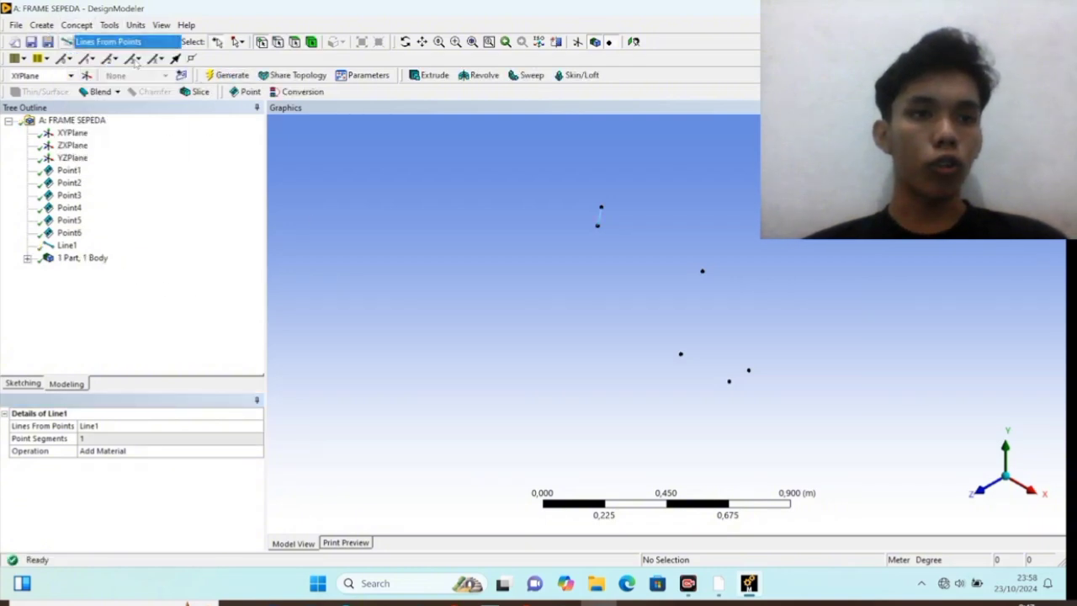
click(603, 208)
ctrl+click(703, 270)
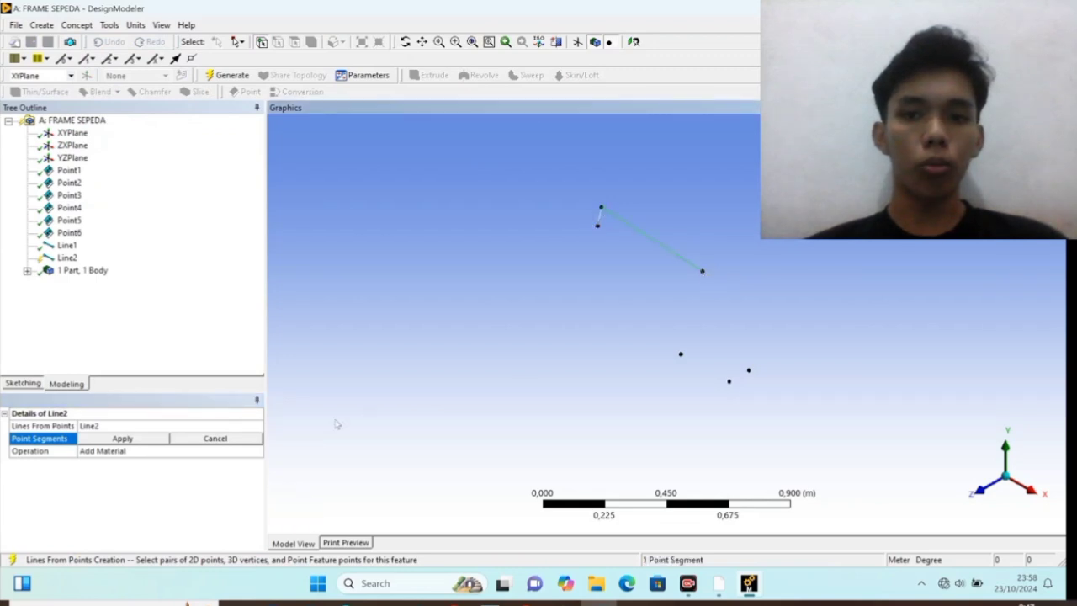
click(122, 439)
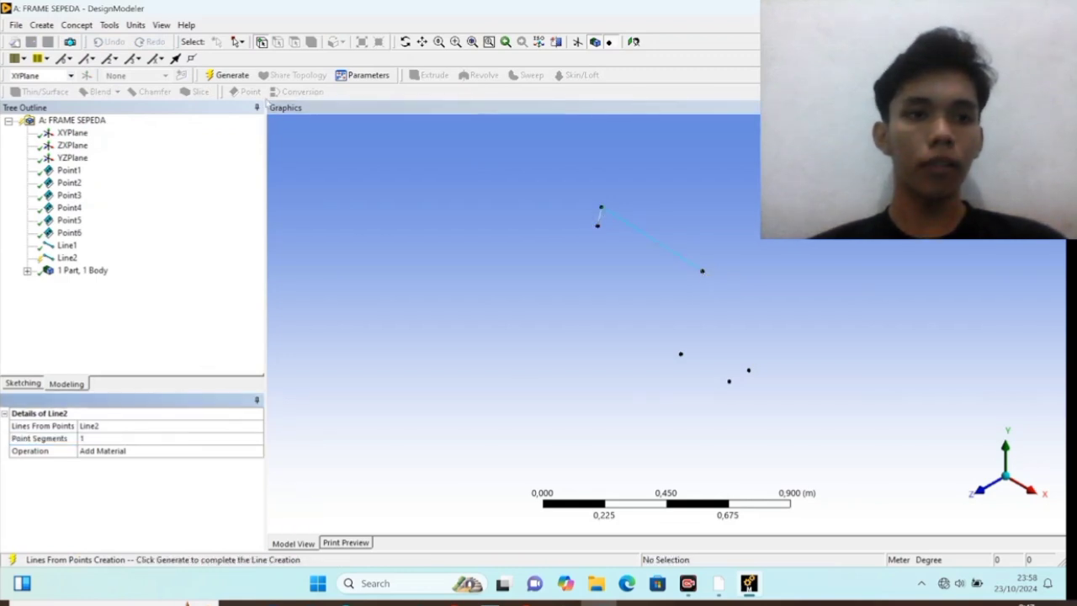
click(229, 75)
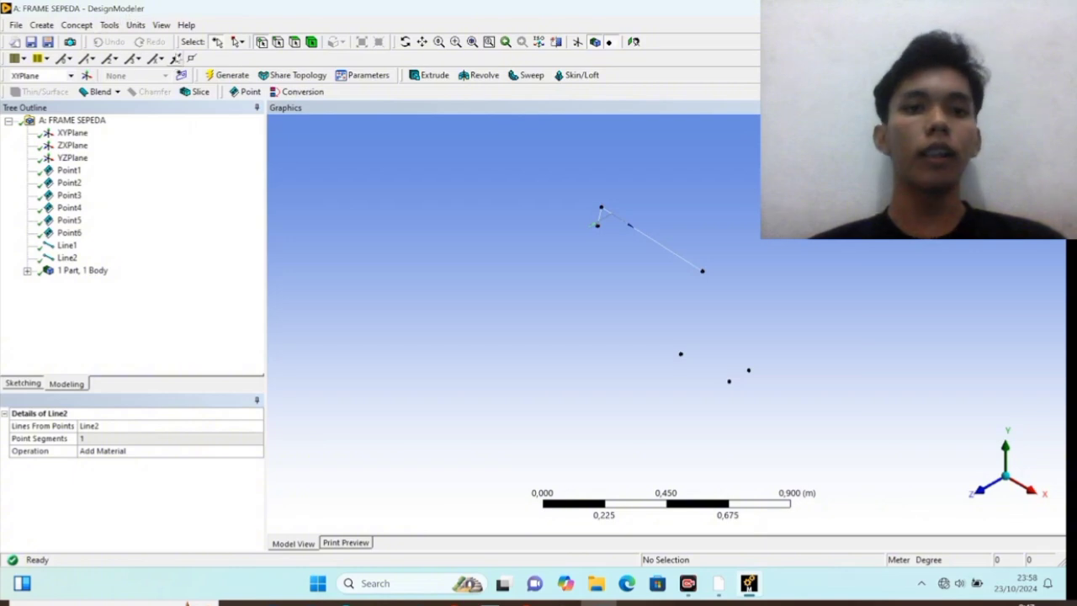
Generate a line from points joining the third point to the fourth point to form the seat tube
click(78, 25)
click(101, 42)
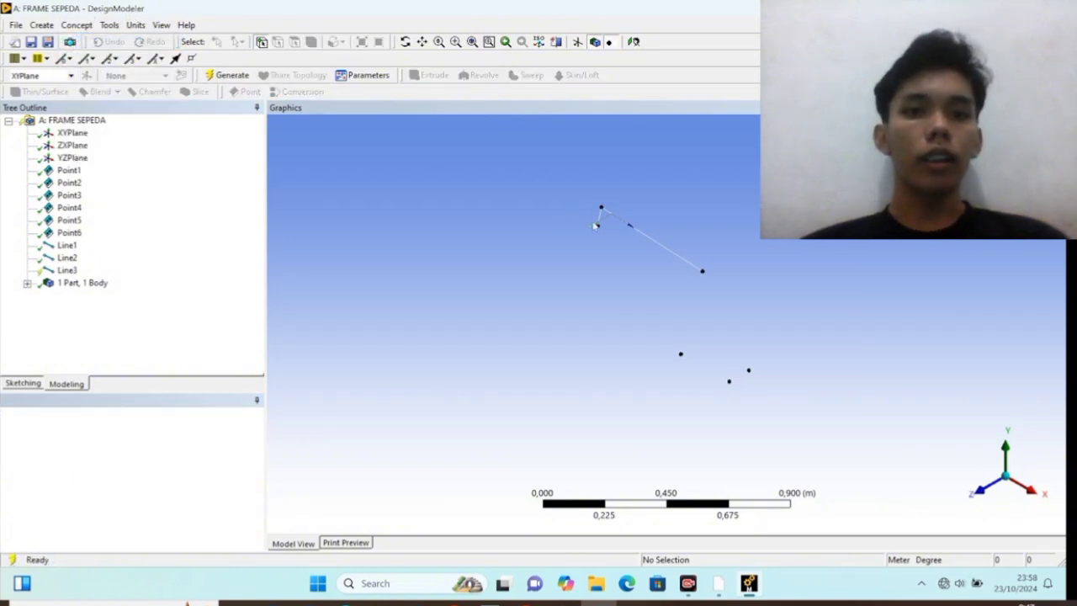
click(680, 353)
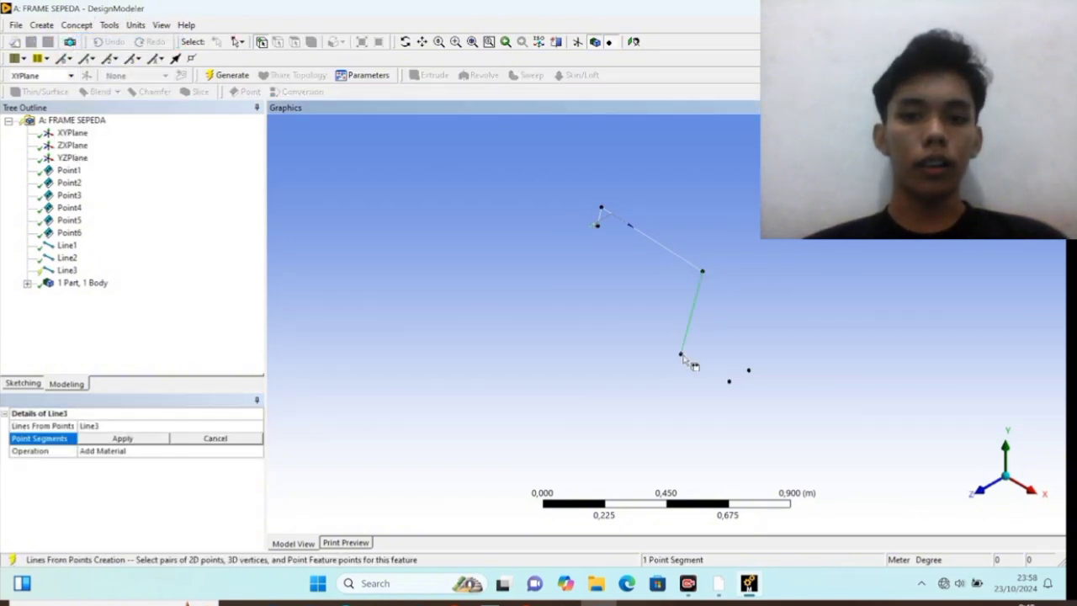
click(108, 438)
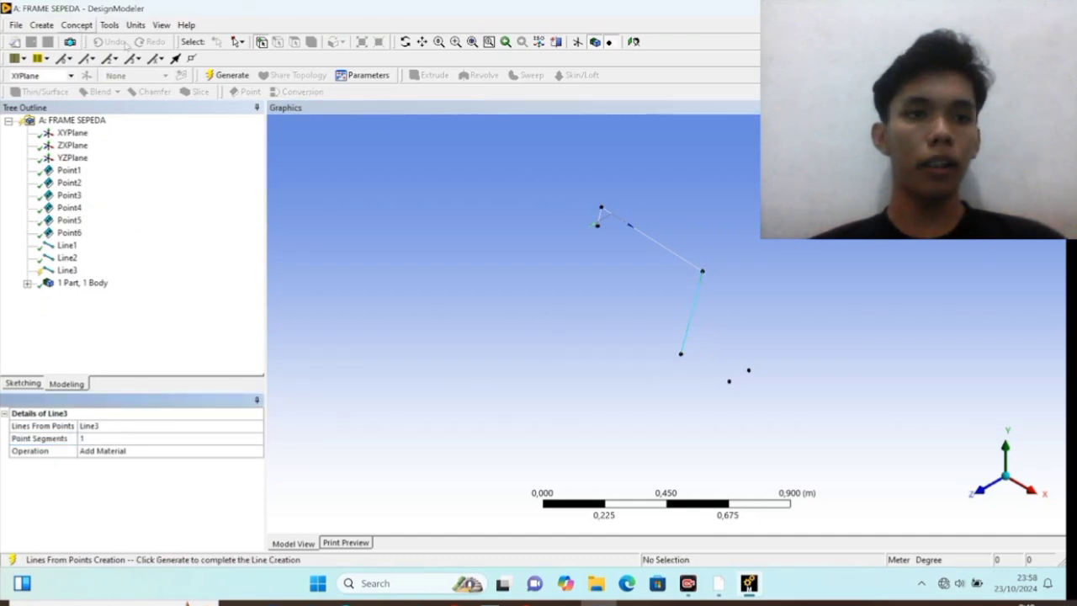
click(224, 75)
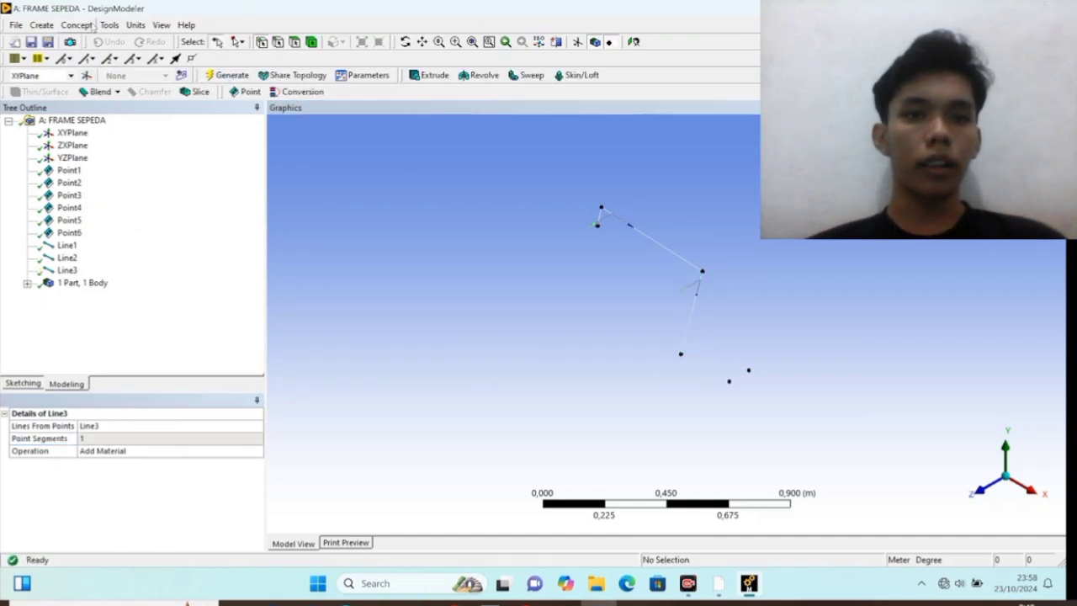
Generate a line from points joining the fourth point to the lower head tube point to form the down tube
click(76, 24)
click(107, 41)
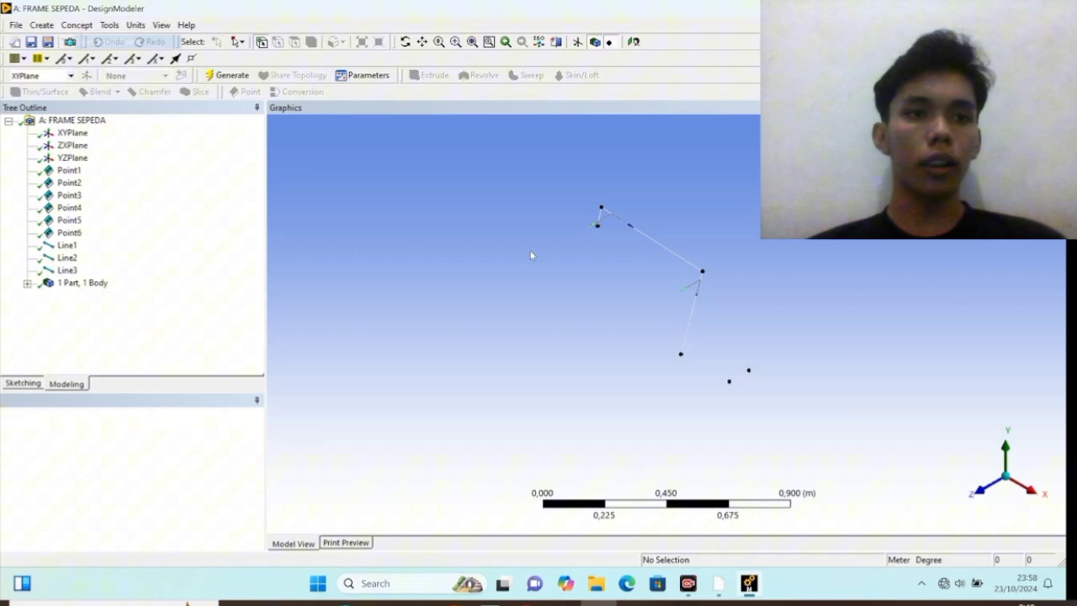
click(681, 355)
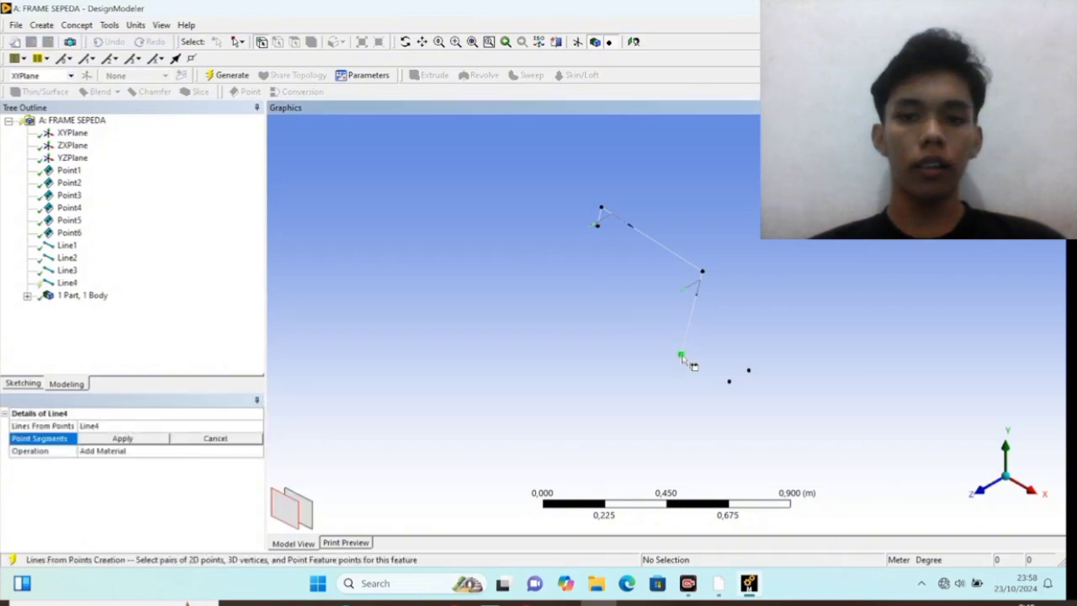
ctrl+click(597, 225)
click(124, 439)
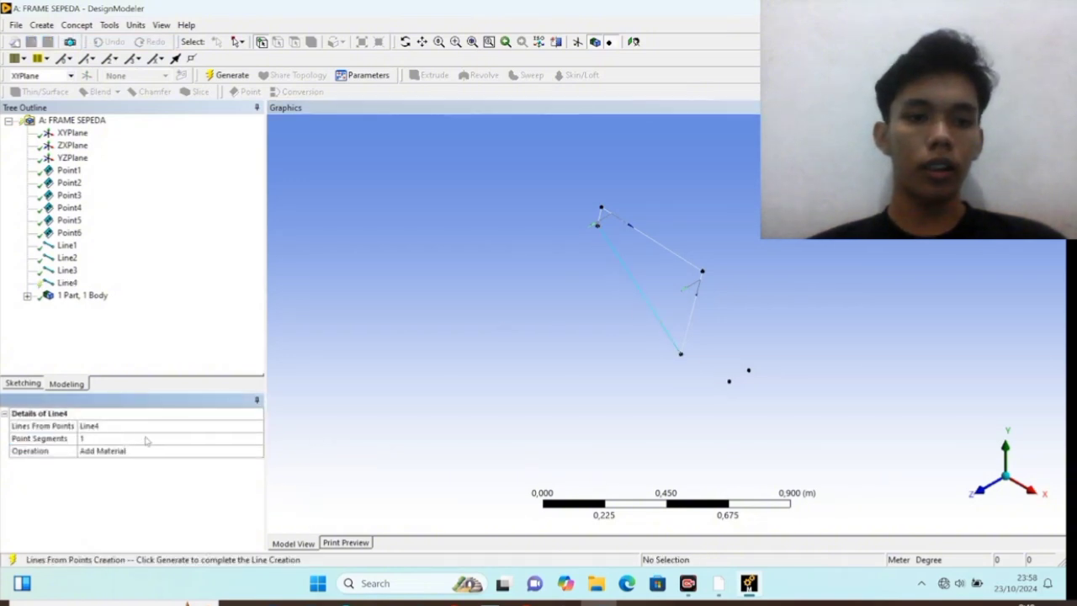
click(229, 75)
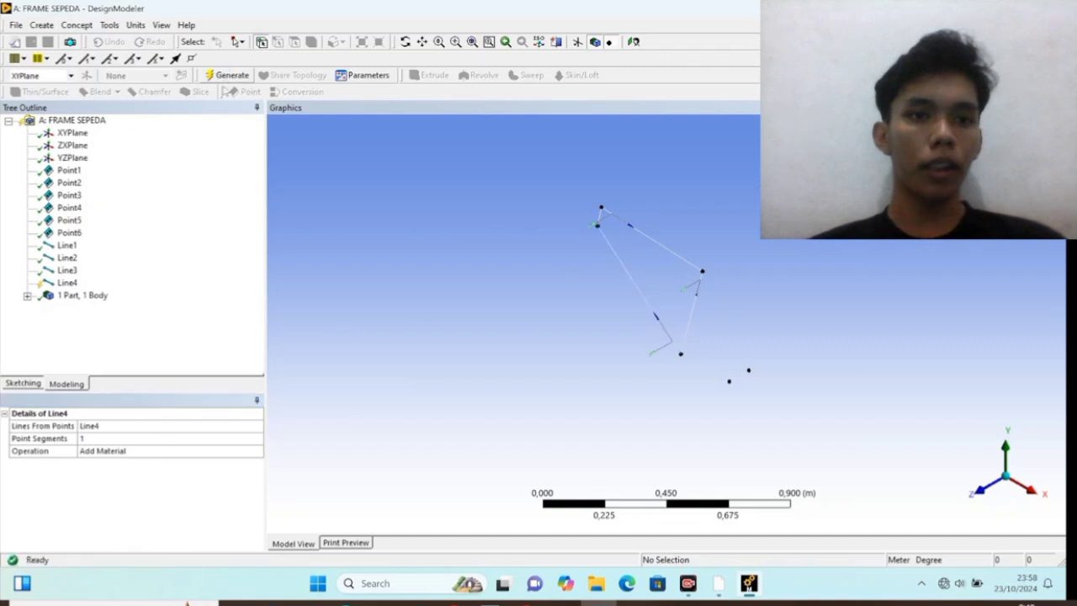
Generate a line from points joining the third point to the rear point at Z -0,05 m, with the operation set to Add Frozen
click(77, 25)
click(107, 41)
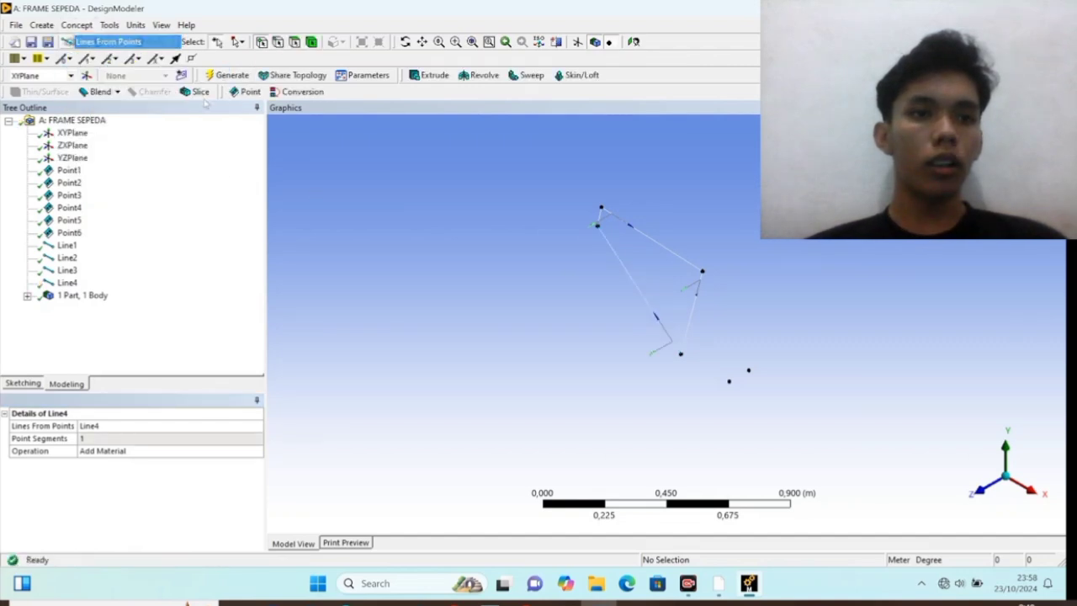
click(703, 271)
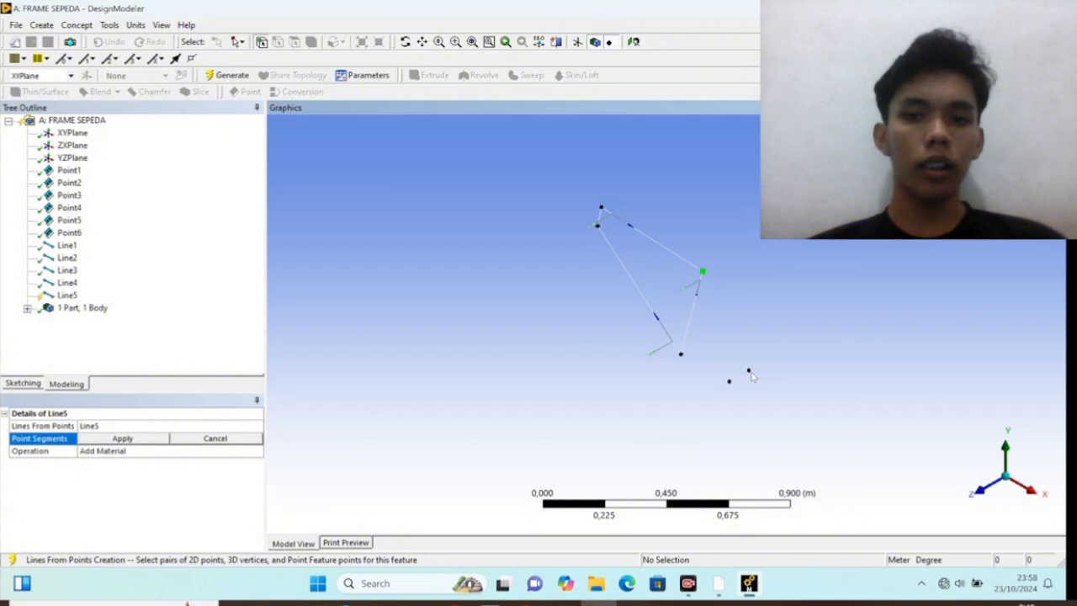
click(750, 372)
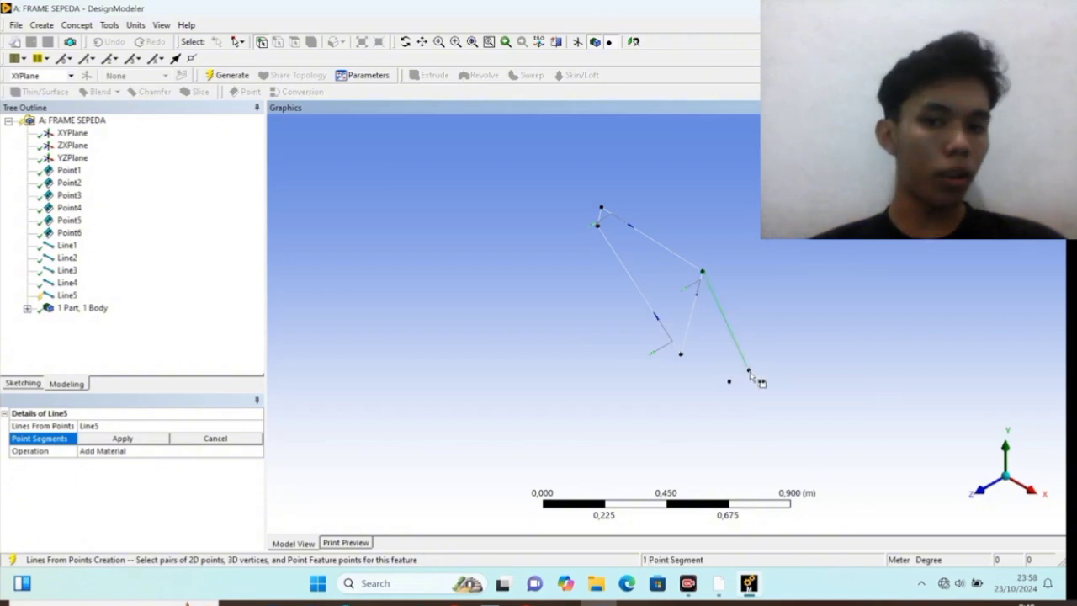
click(130, 454)
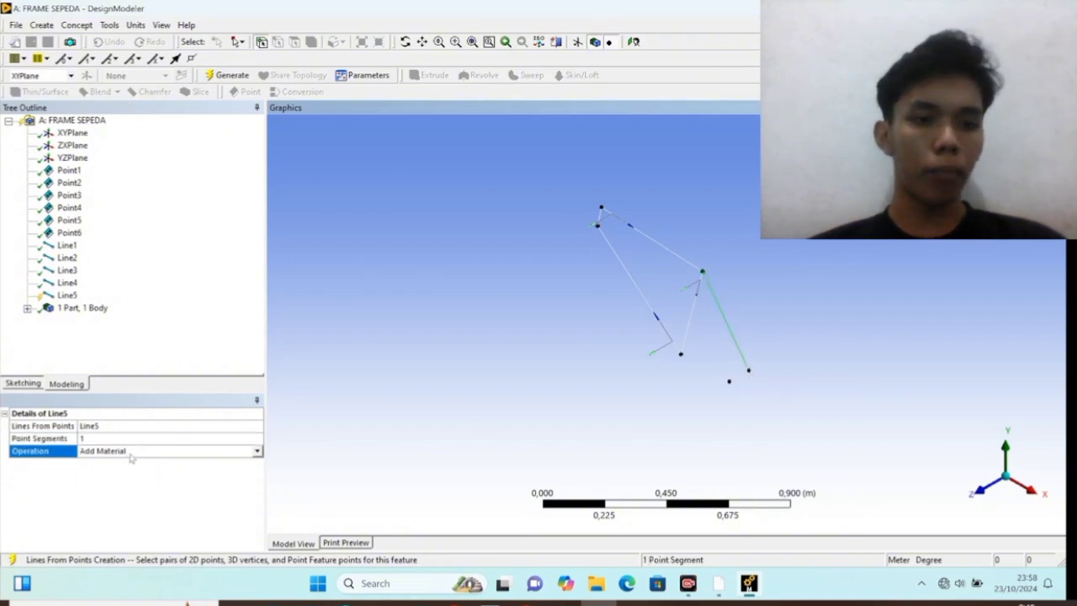
click(257, 453)
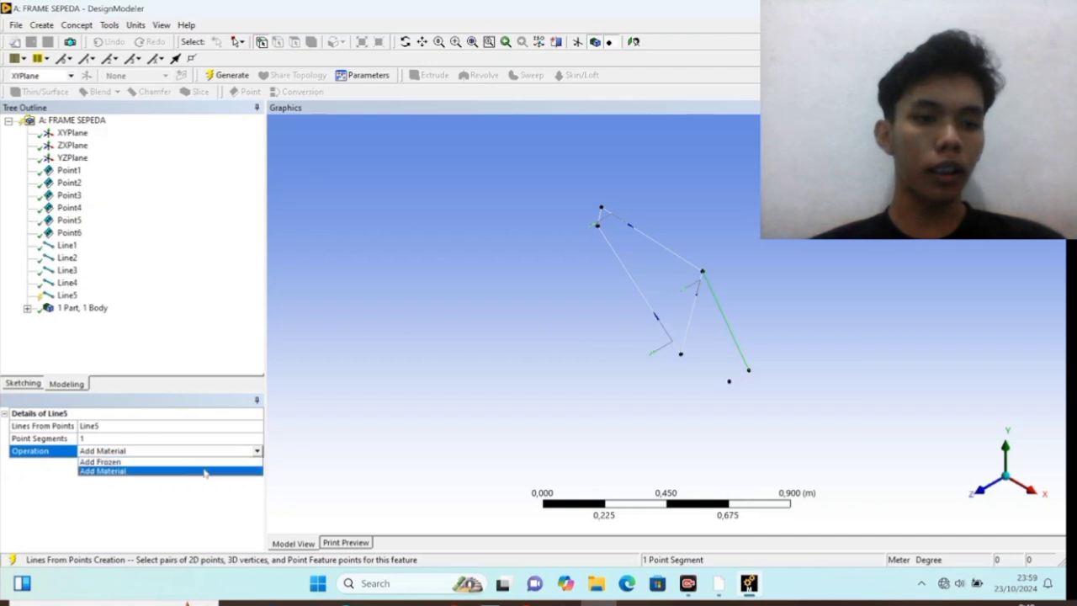
click(203, 462)
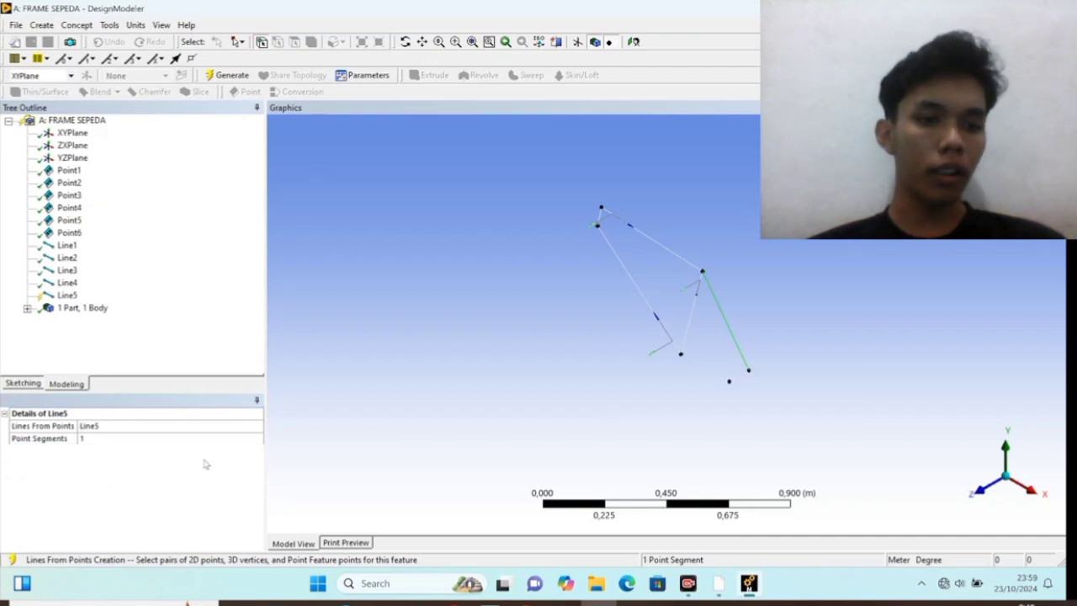
click(161, 438)
click(165, 438)
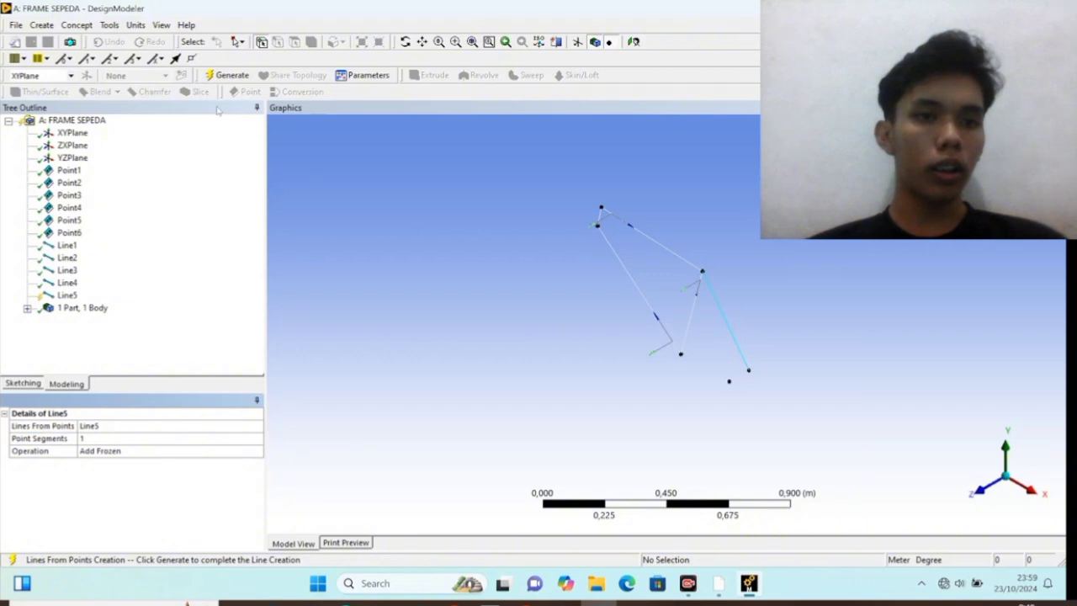
click(227, 76)
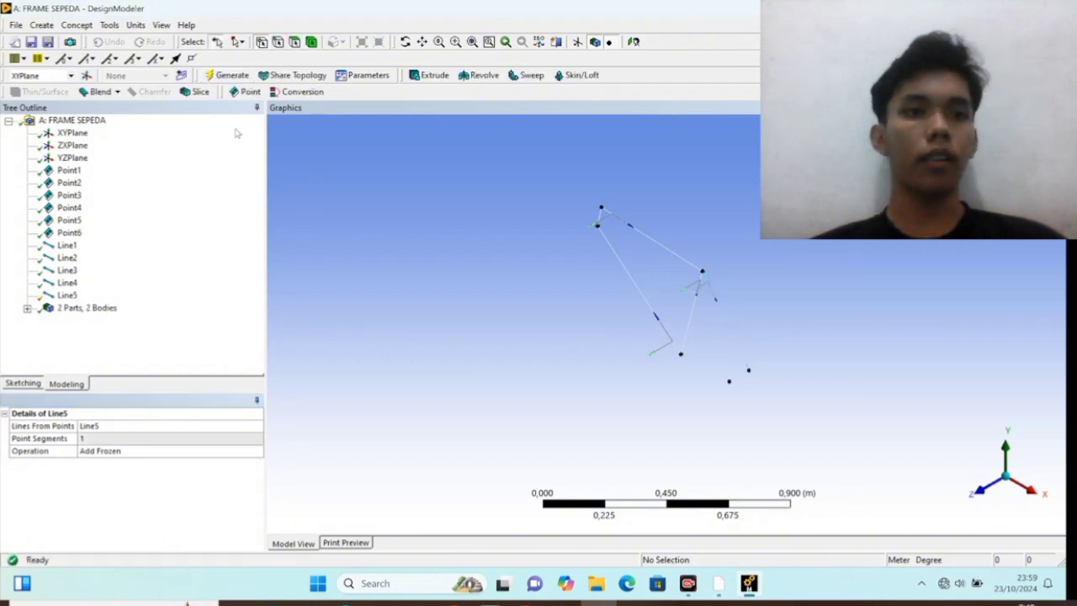
Generate a line from points joining the fourth point to the rear point on the positive Z side, with the operation set to Add Frozen
click(77, 24)
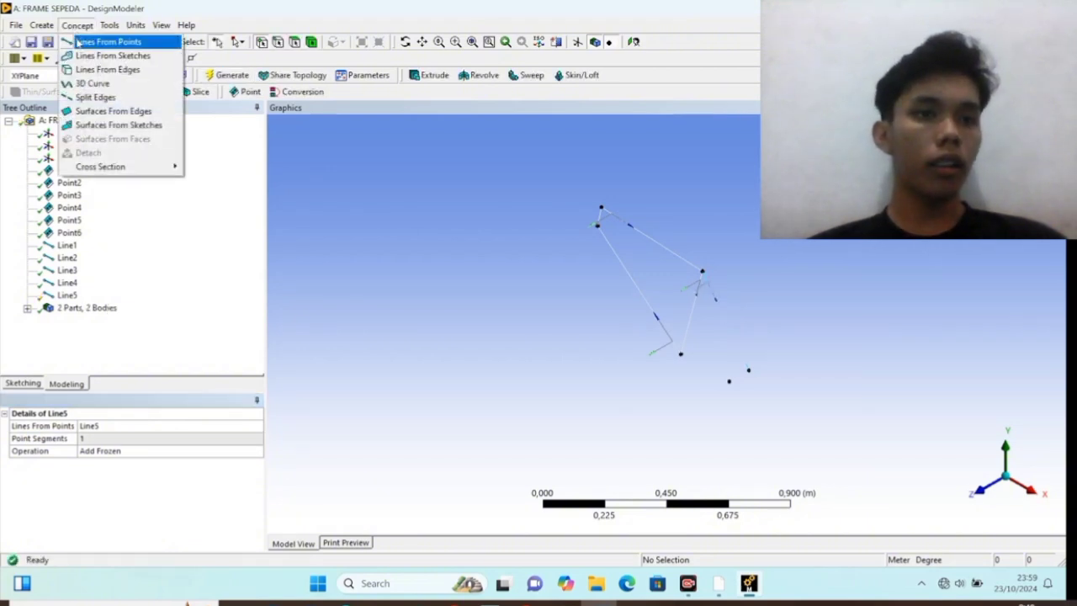
click(109, 39)
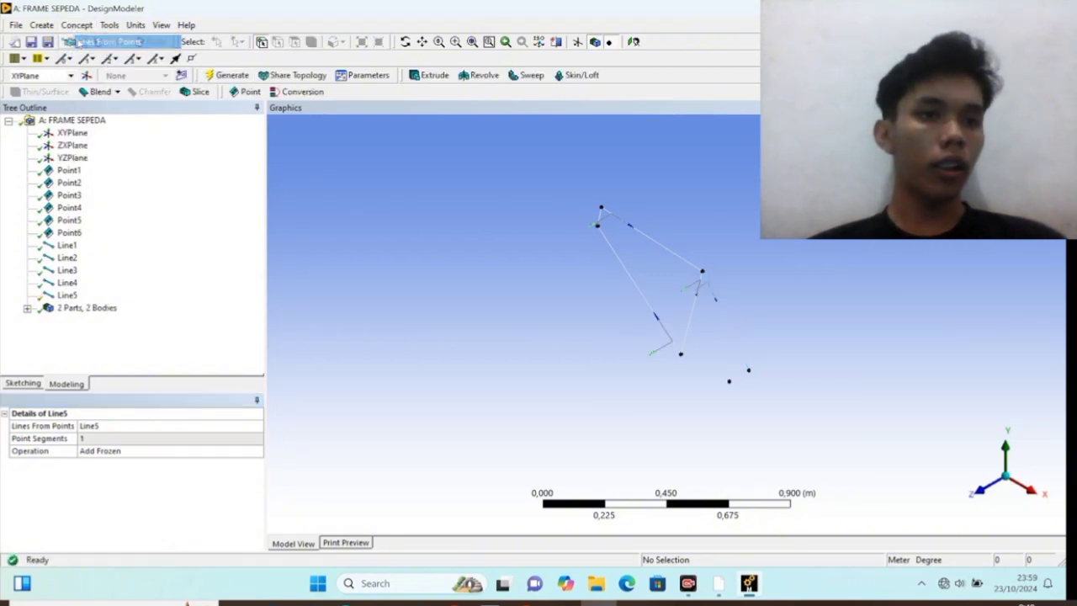
click(729, 381)
ctrl+click(681, 355)
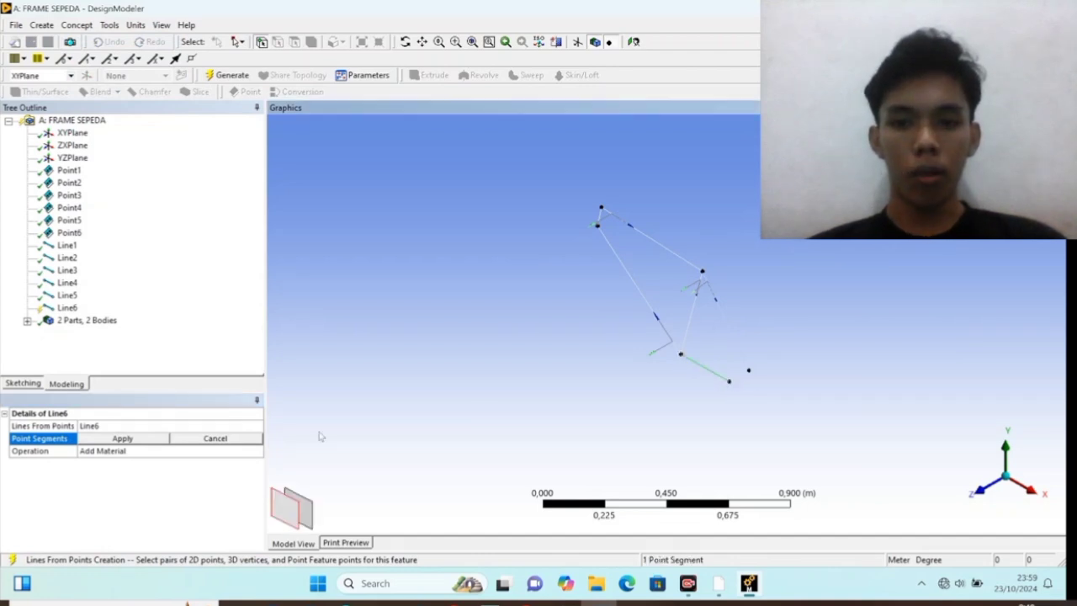
click(139, 451)
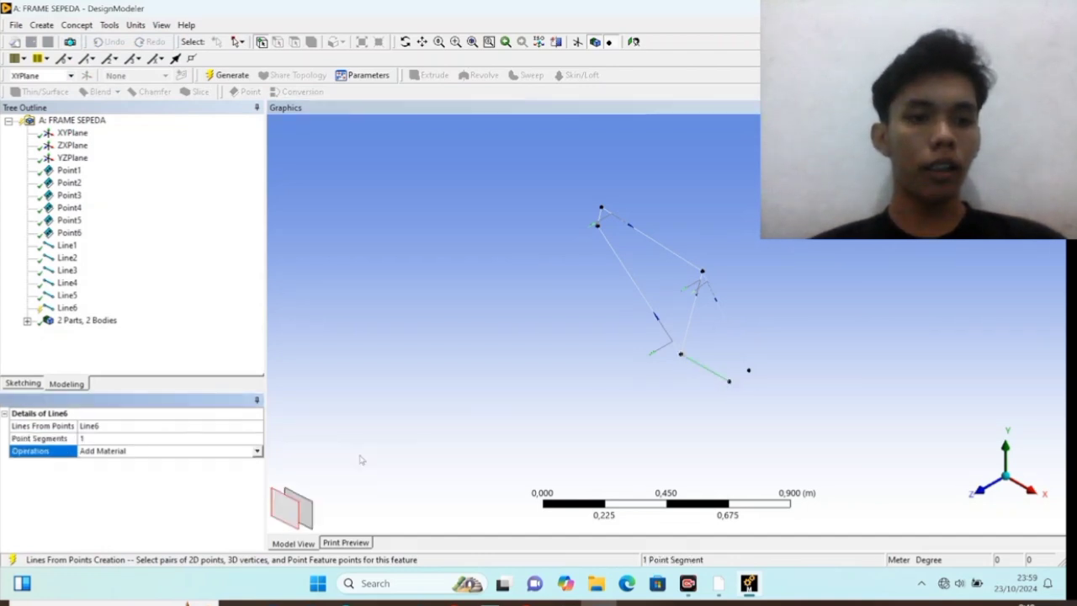
click(257, 451)
click(220, 462)
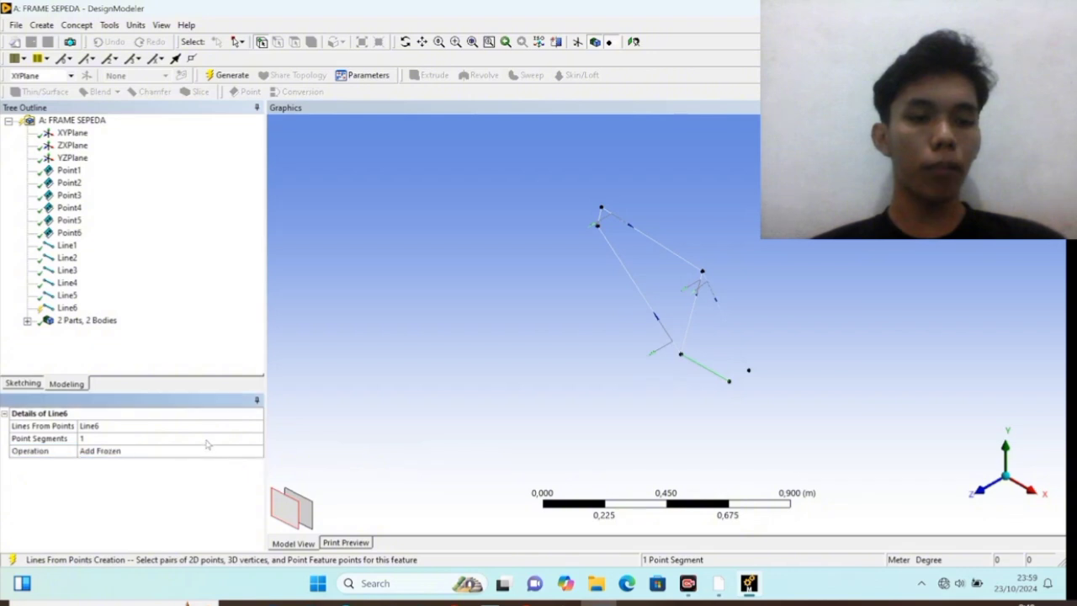
click(205, 441)
click(154, 441)
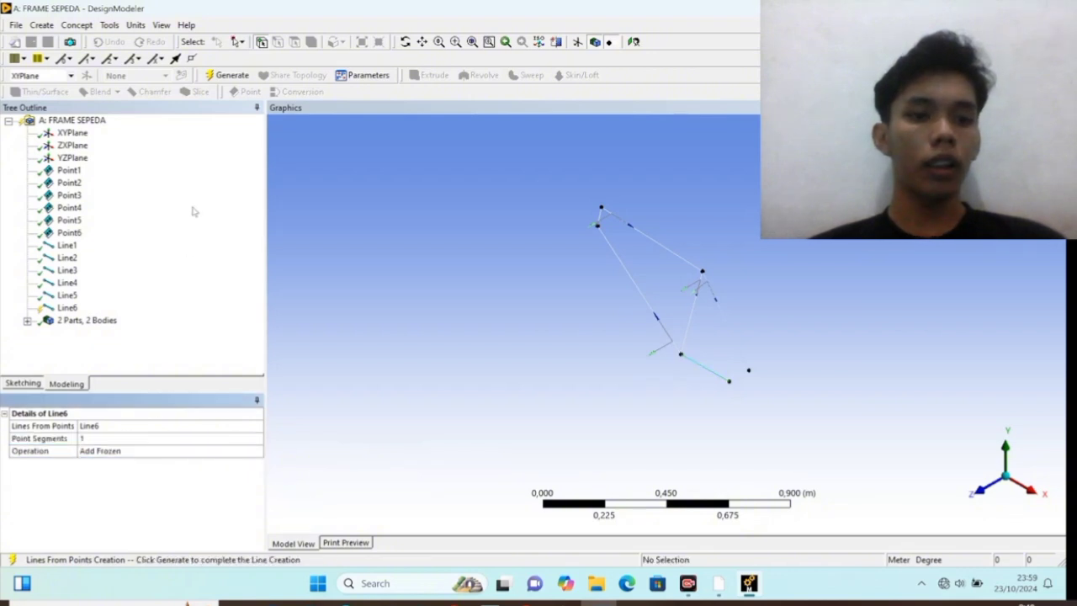
click(227, 75)
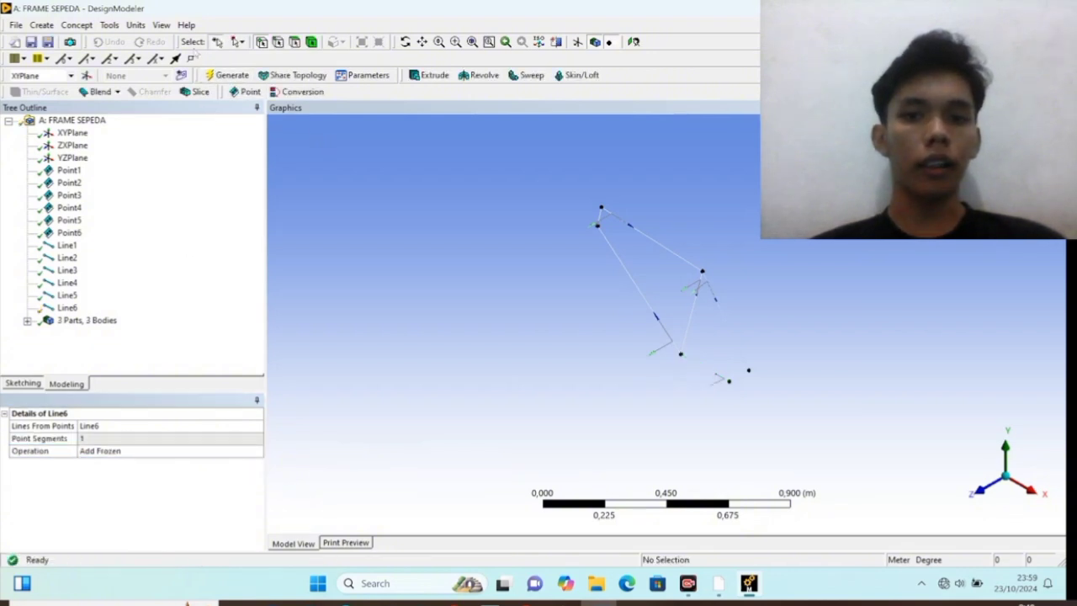
Generate a line from points joining the fourth point to the rear point at Z -0,05 m, with the operation set to Add Frozen
click(77, 26)
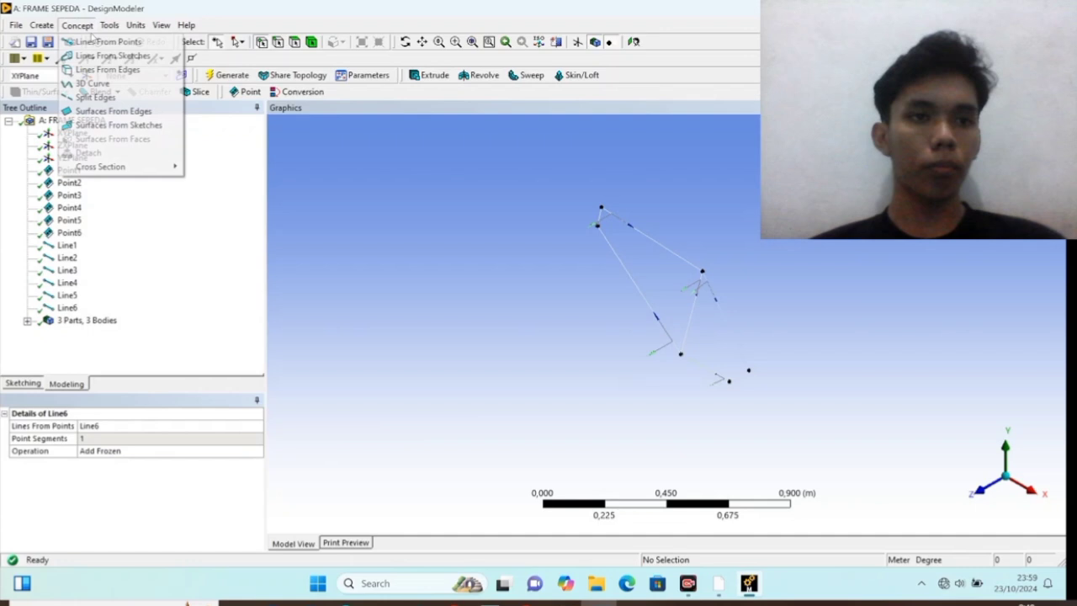
click(95, 44)
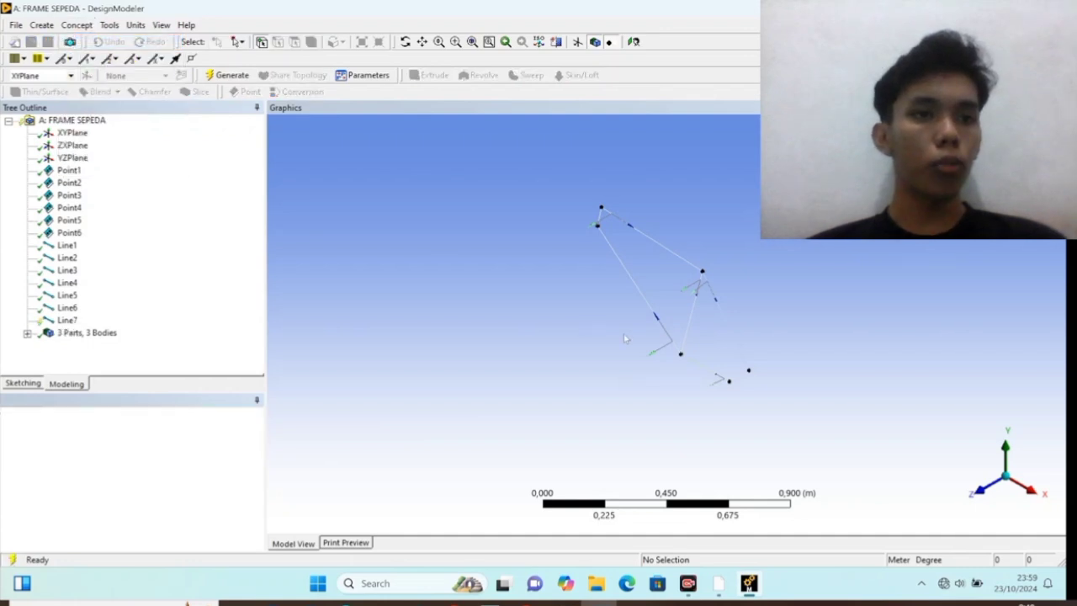
click(745, 376)
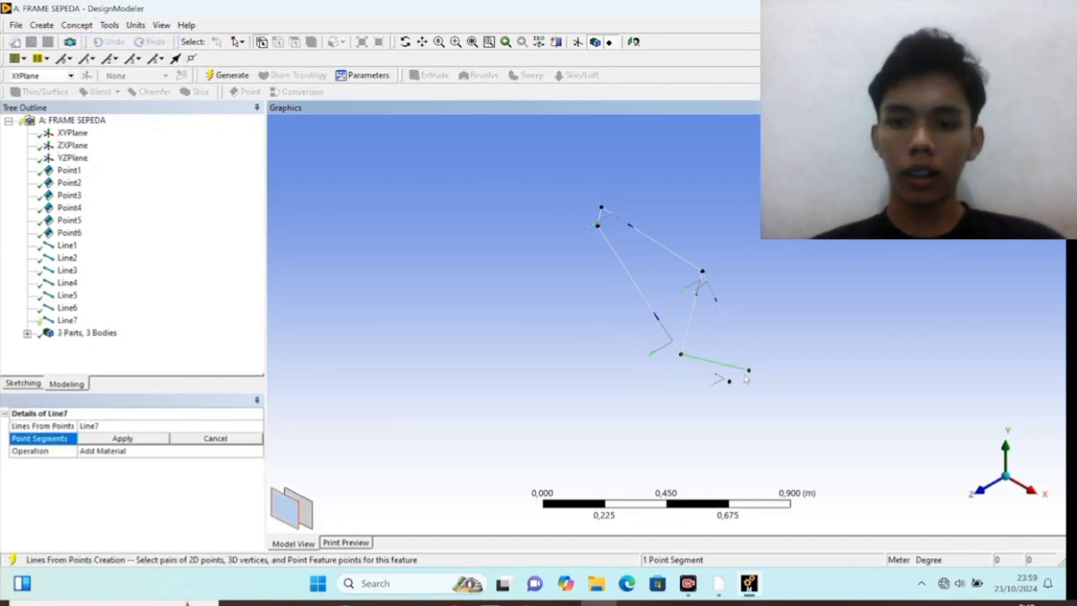
click(124, 451)
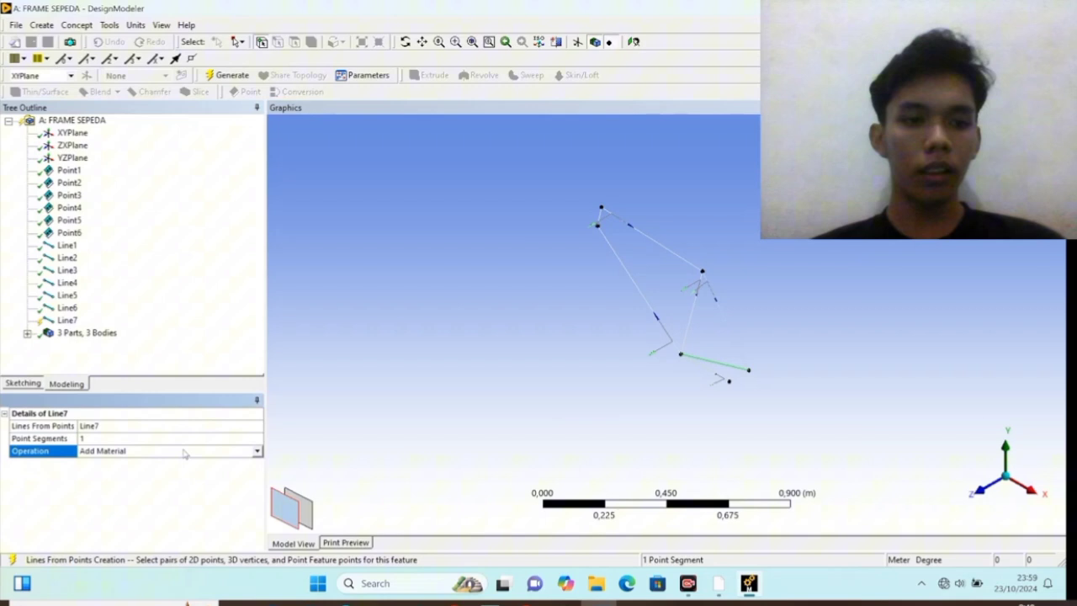
click(257, 451)
click(223, 462)
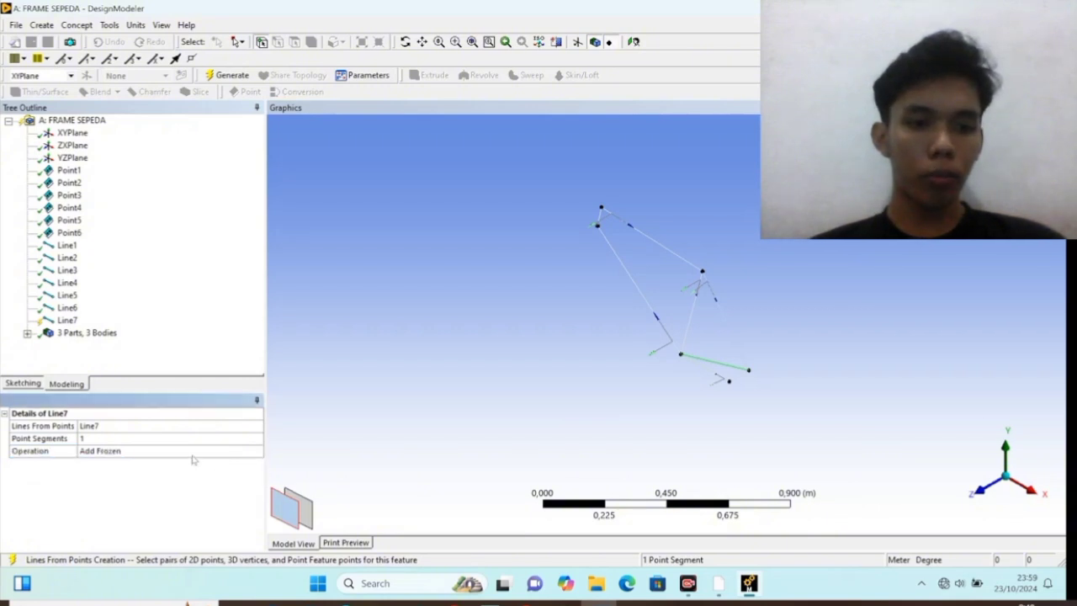
click(134, 438)
click(137, 438)
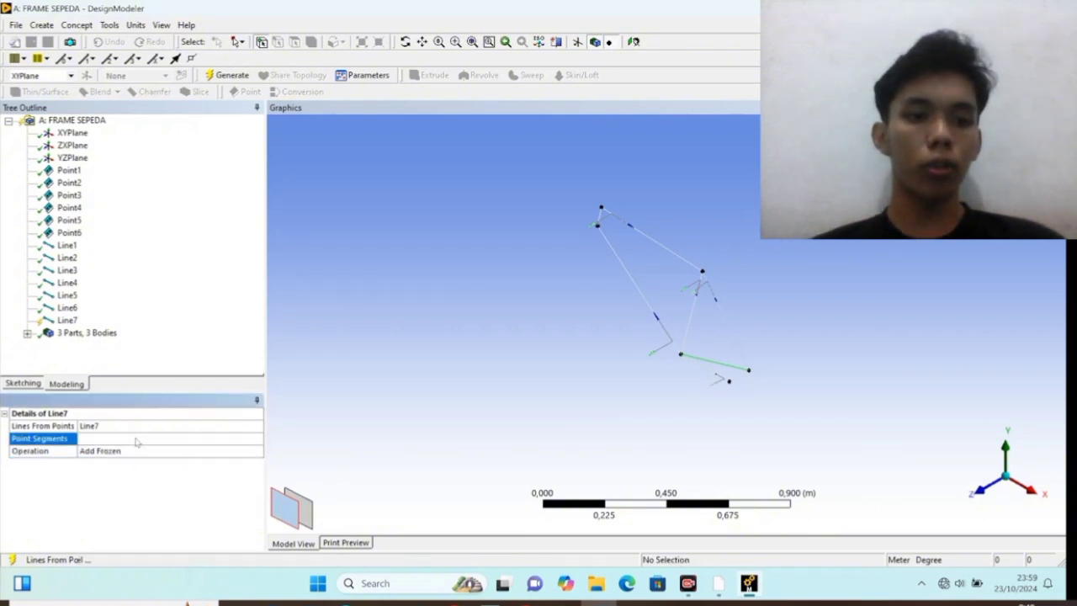
click(225, 75)
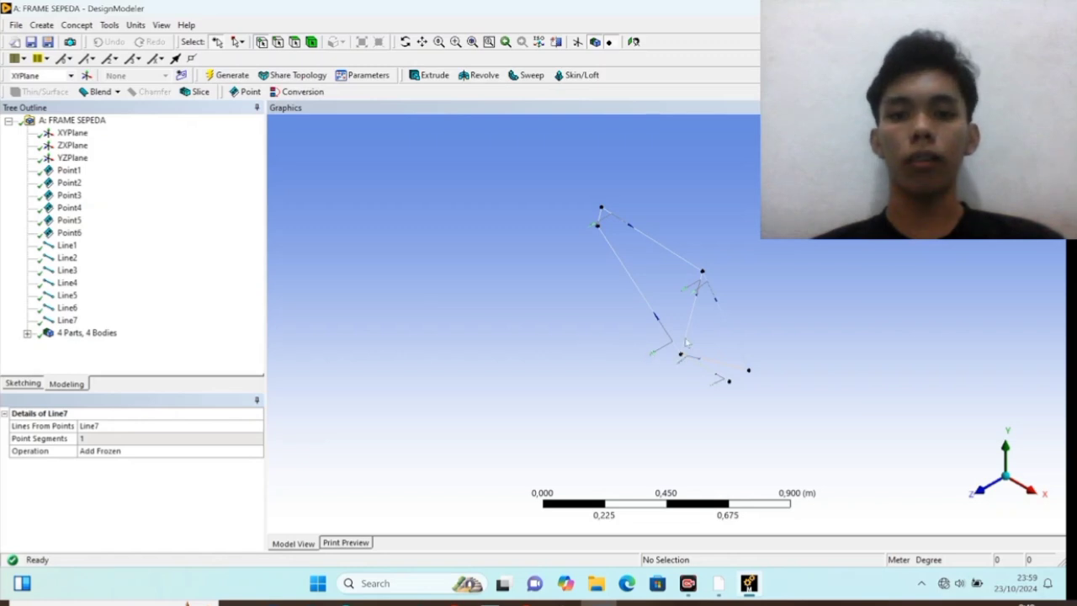
Generate a line from points joining the third point to the rear point on the positive Z side, with the operation set to Add Frozen
scroll(685, 341, up, 2)
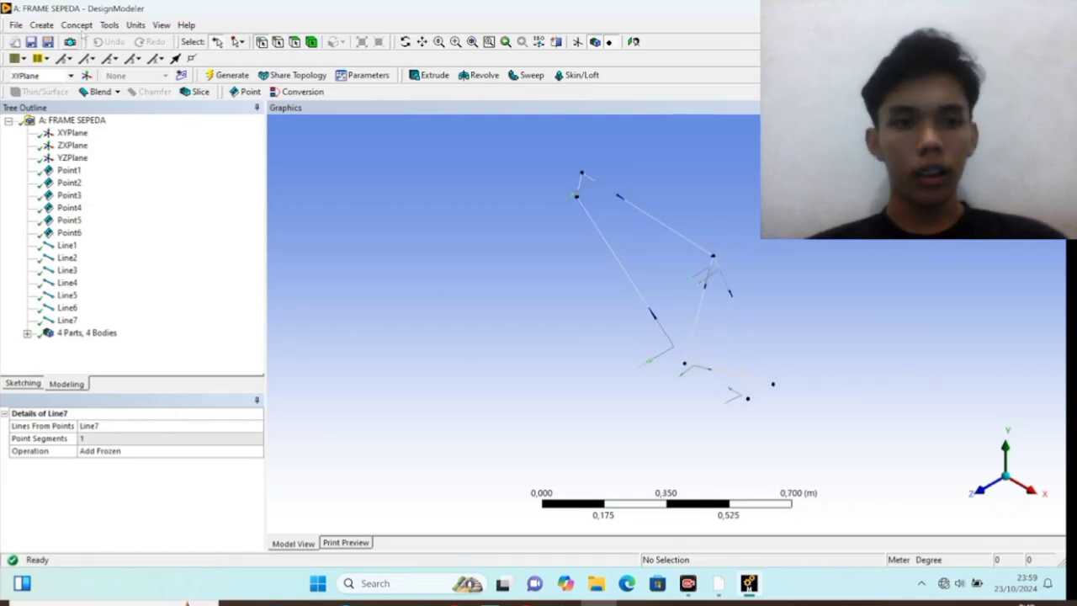
click(77, 25)
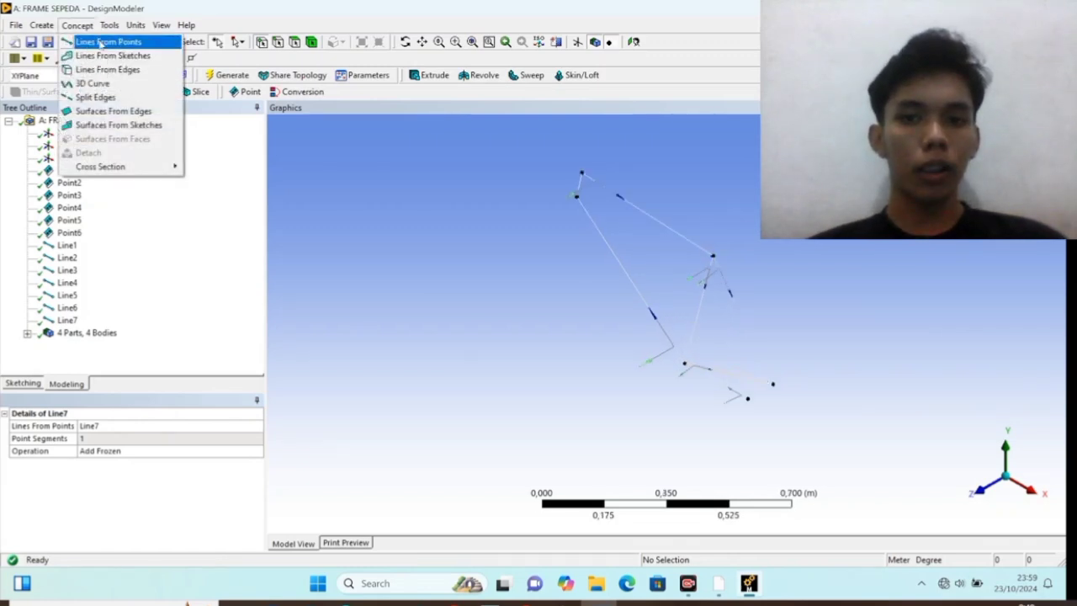
click(101, 42)
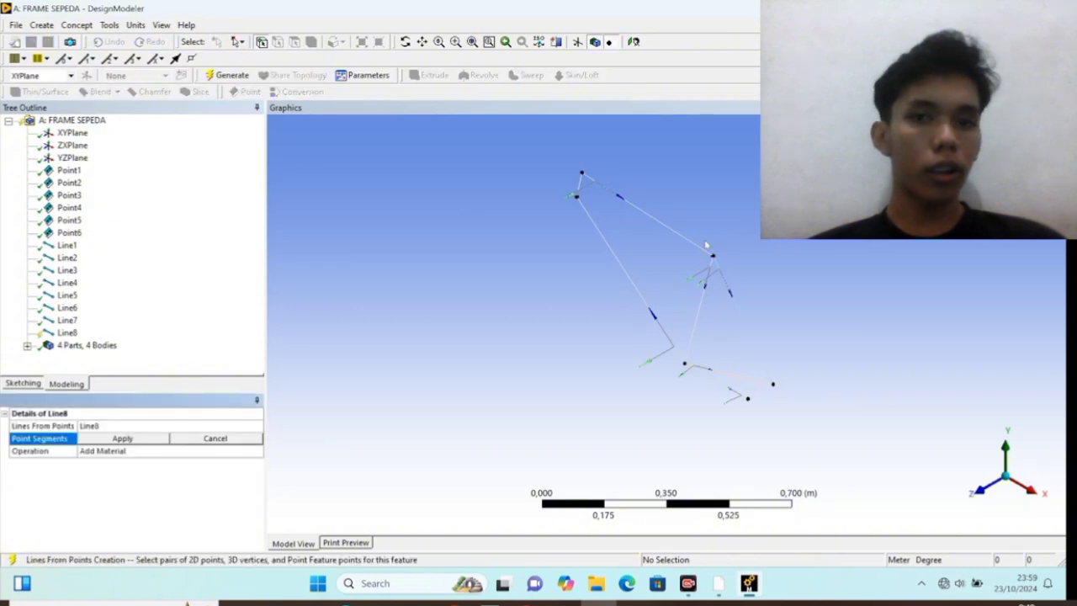
click(748, 400)
click(114, 451)
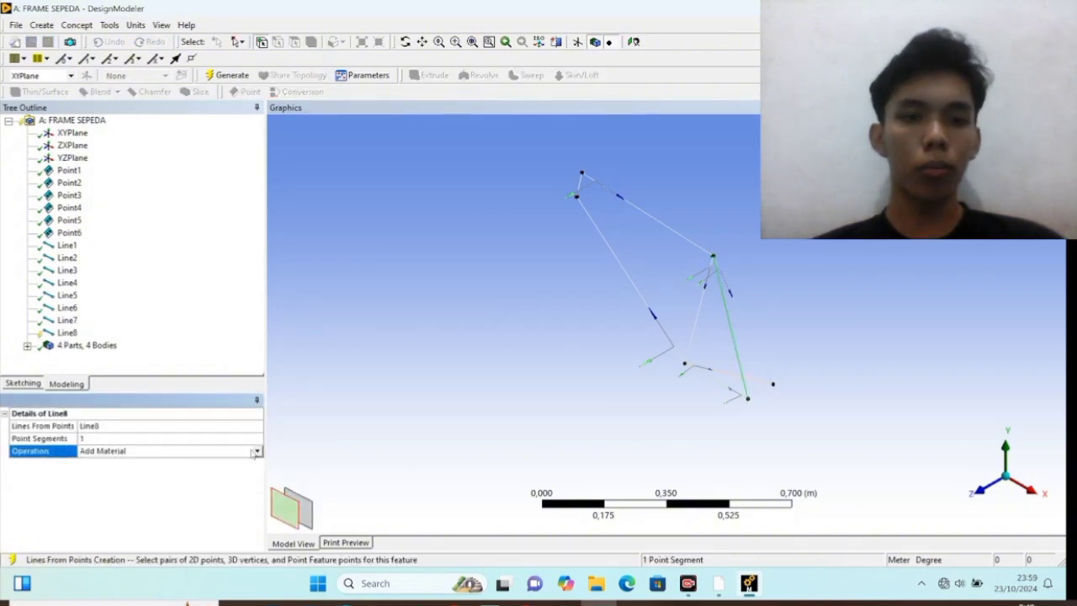
click(257, 452)
click(202, 469)
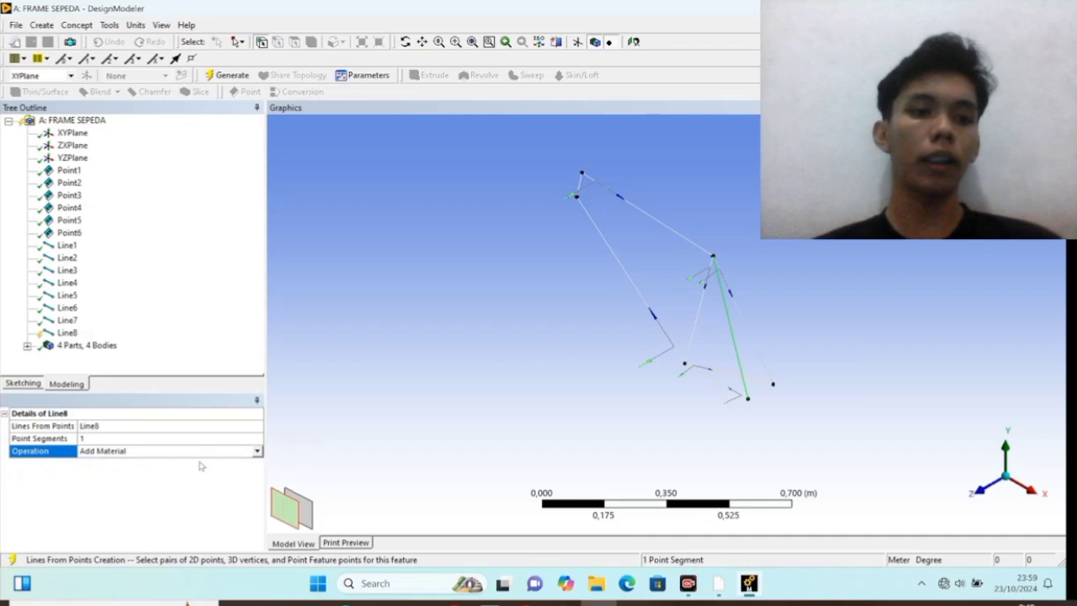
click(154, 440)
click(156, 439)
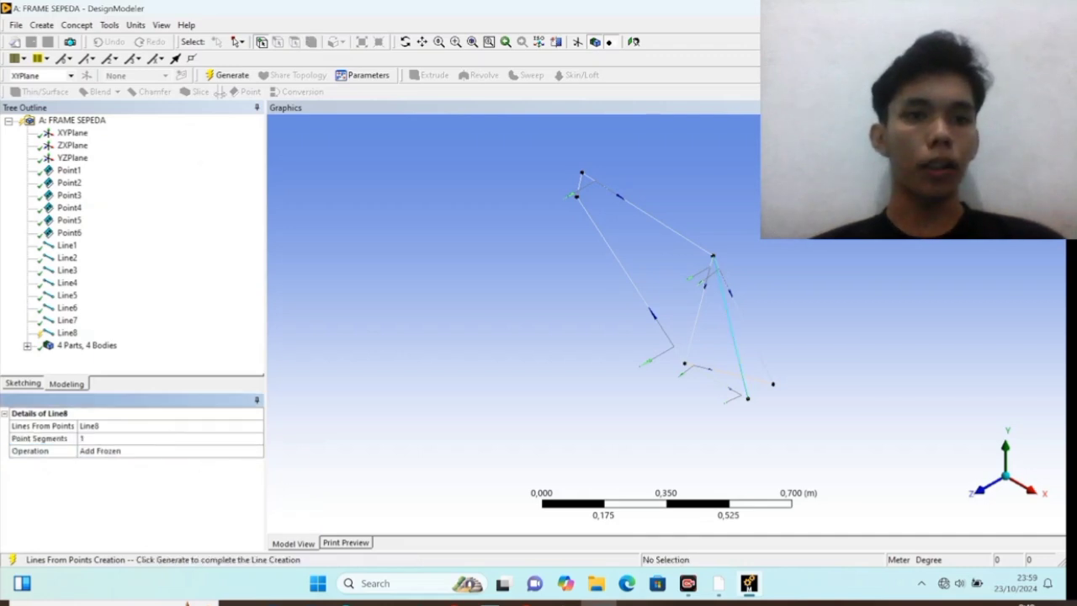
click(225, 77)
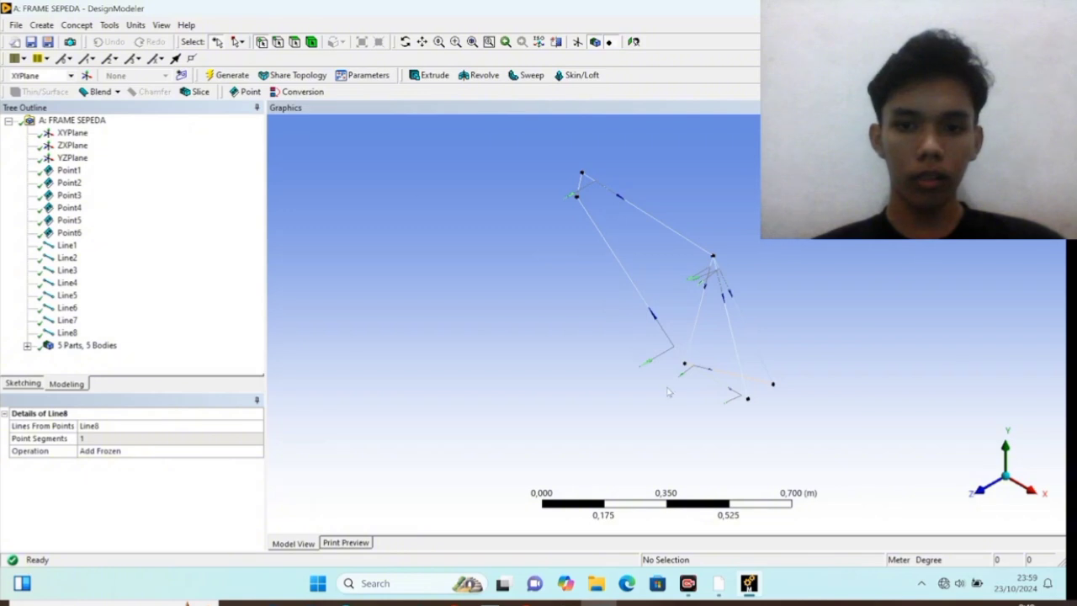
Create a circular tube cross section and name it LARGETUBE
middle_drag(668, 391, 667, 367)
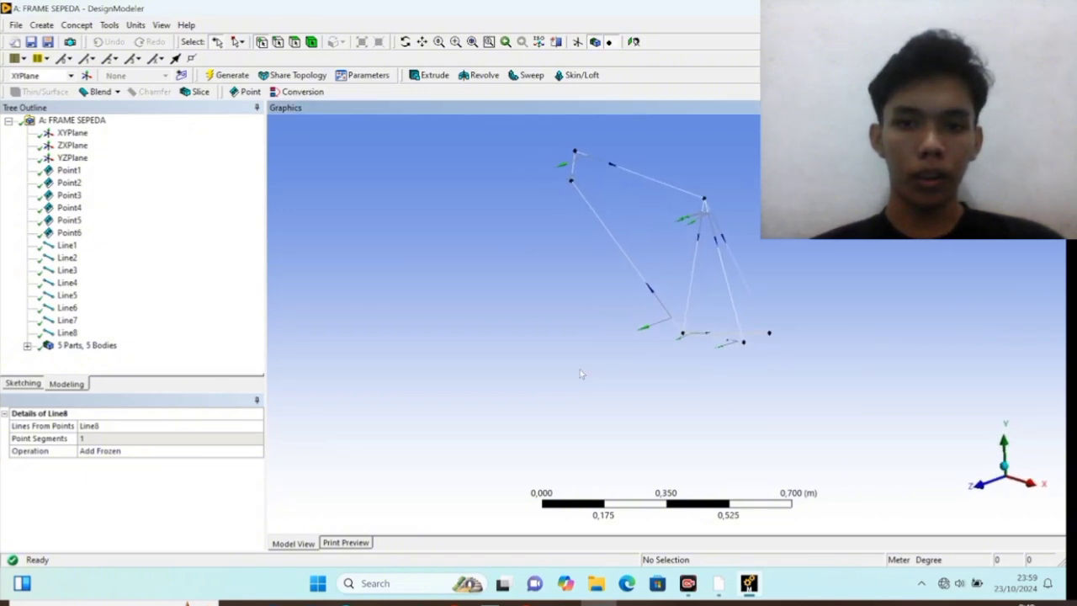
click(77, 25)
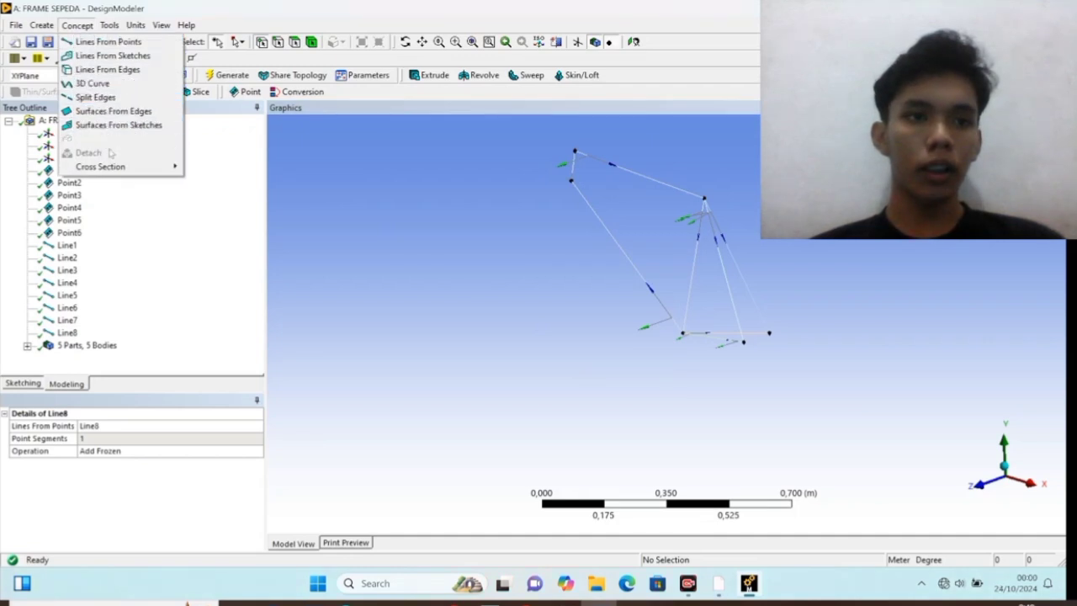
mouse_move(113, 167)
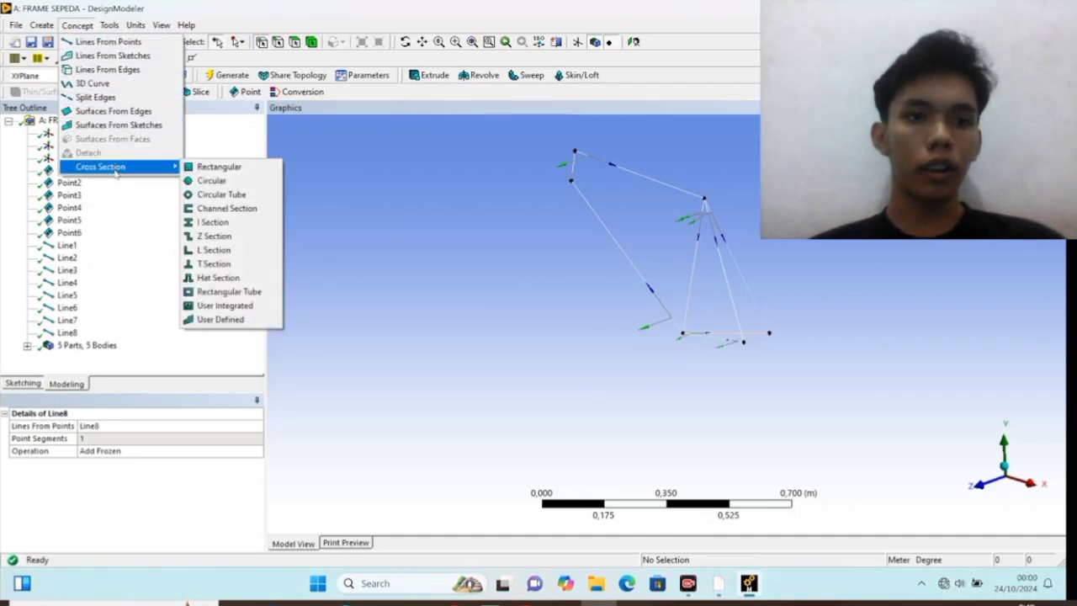
click(220, 194)
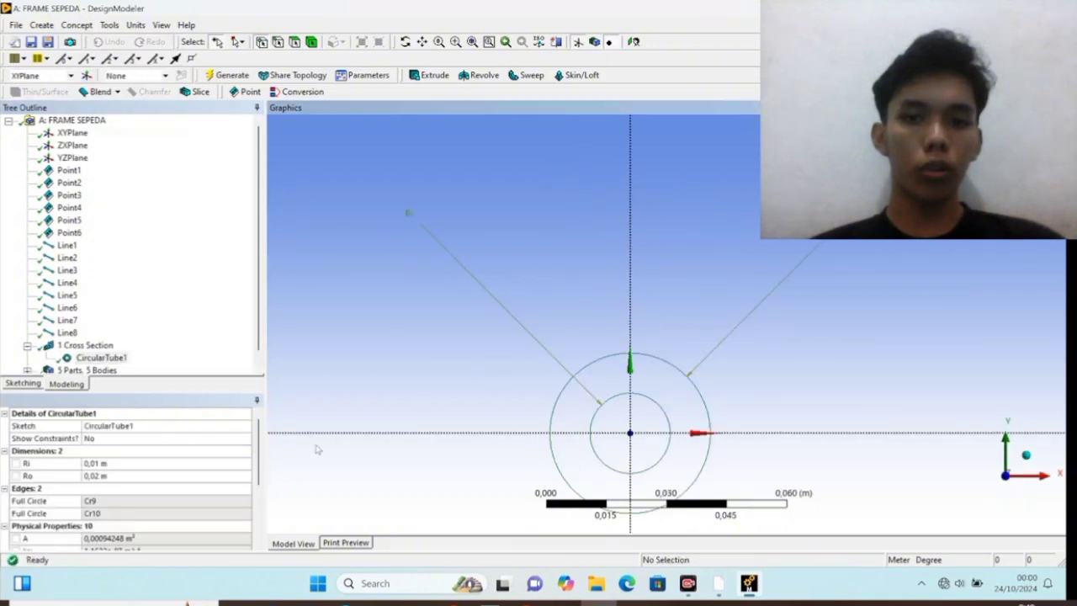
click(143, 426)
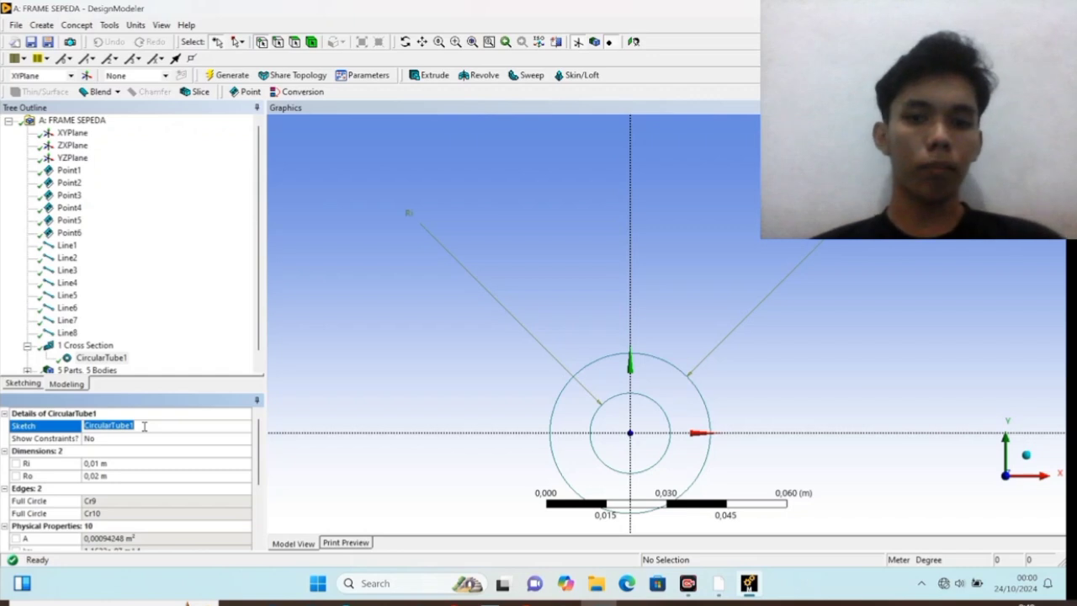
text(L)
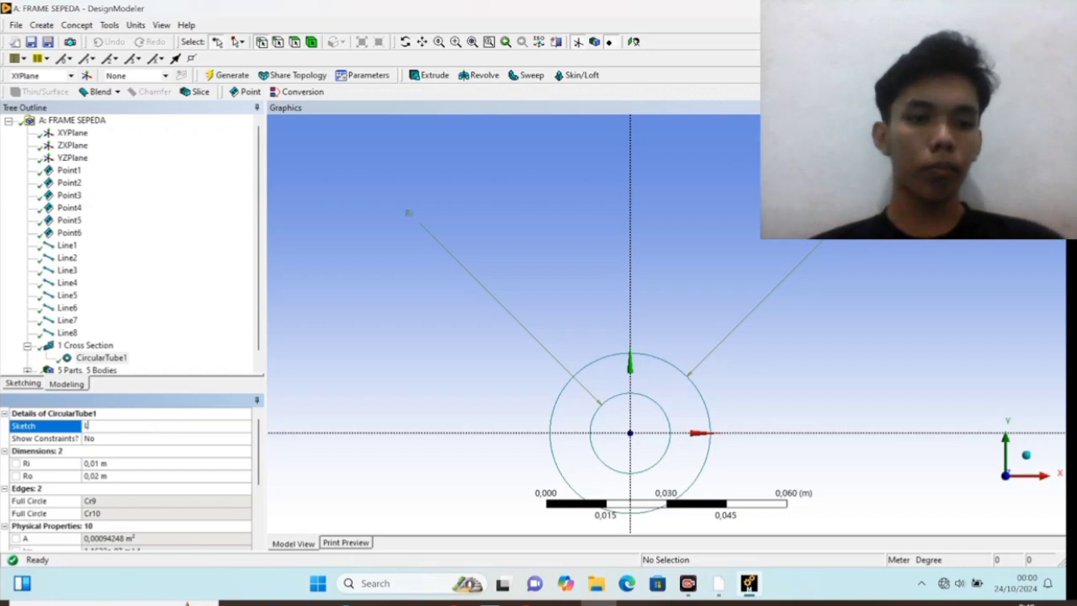
text(ARGETUBE)
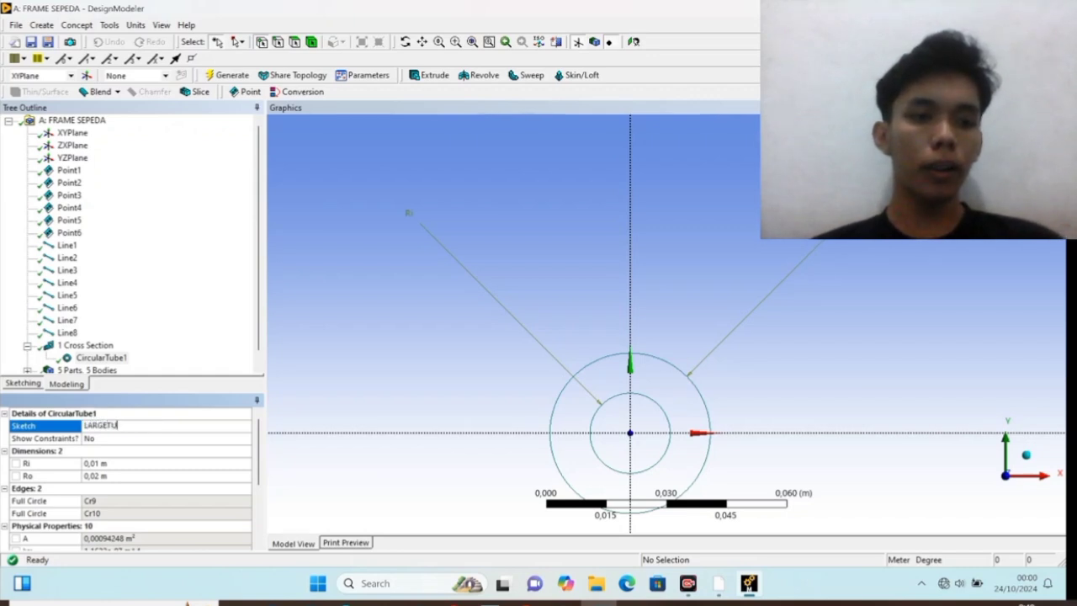
Set the LARGETUBE cross section's inner radius to 0,008 m and outer radius to 0,01 m
click(138, 464)
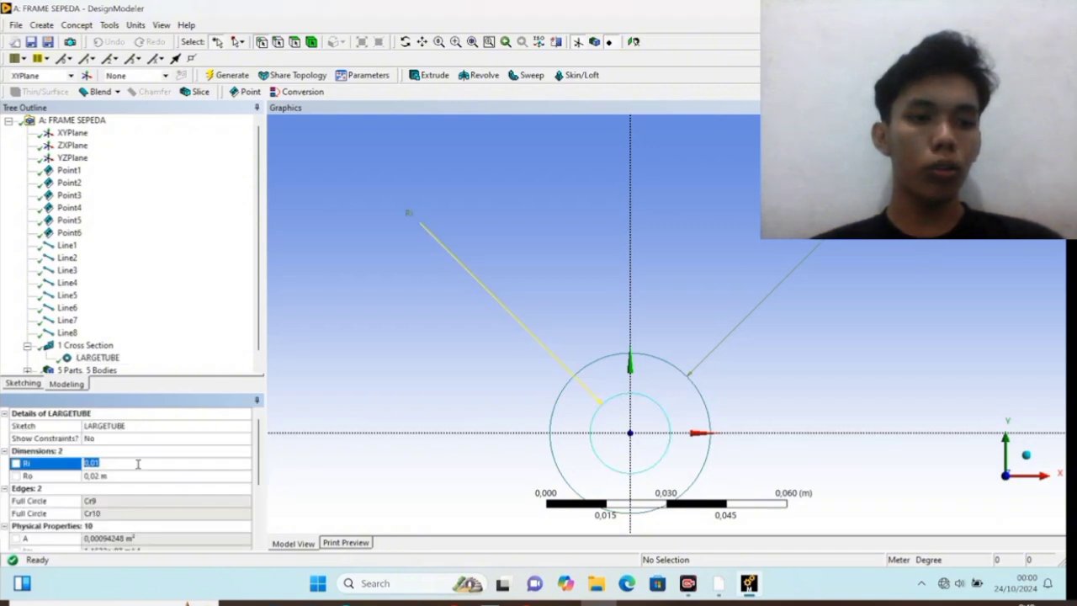
text(0,008)
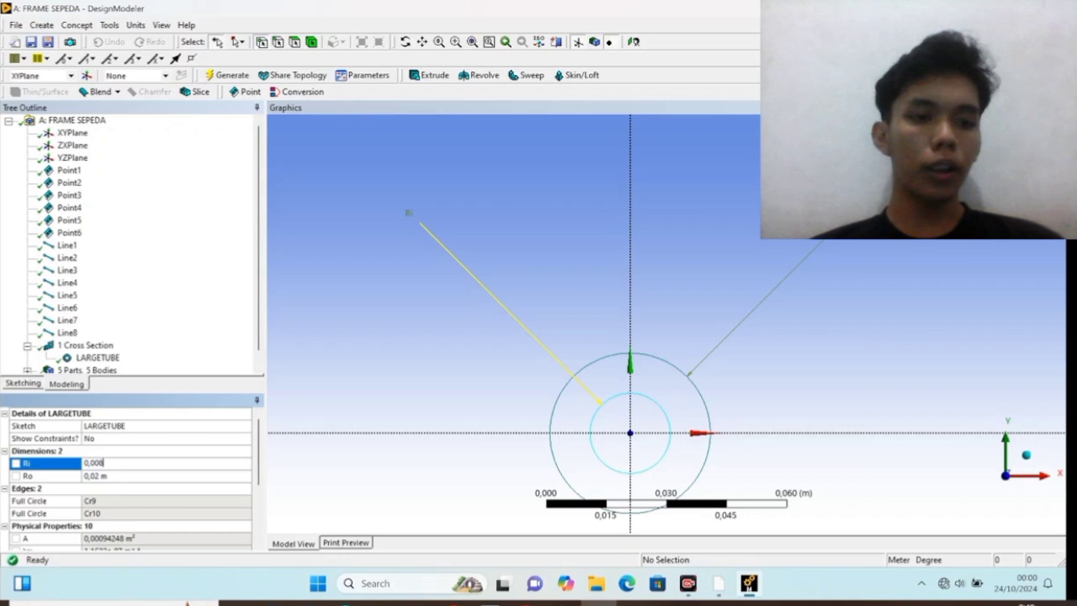
click(139, 476)
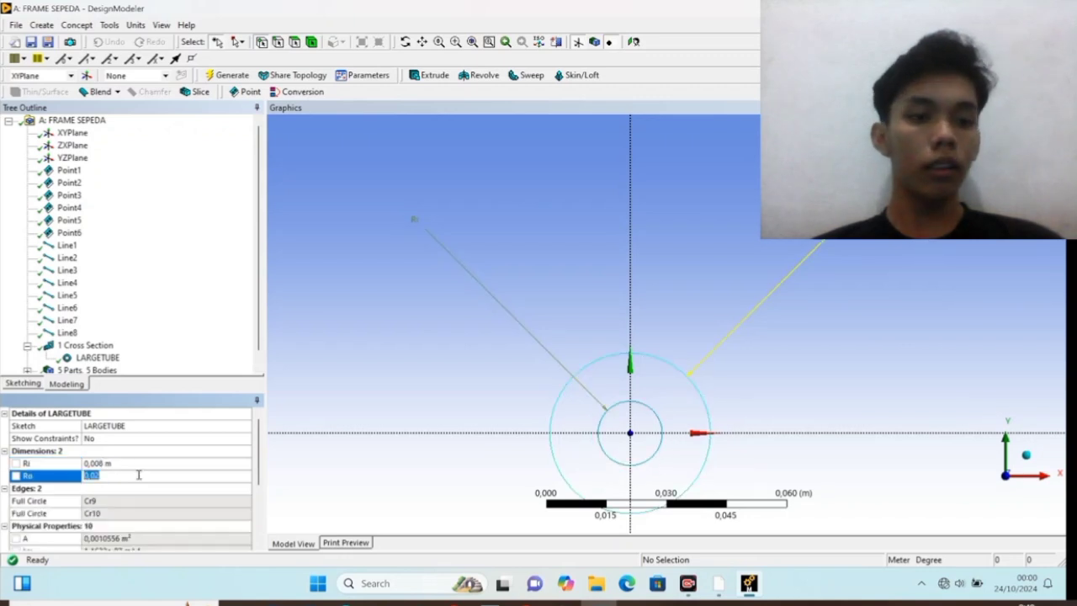
text(0,)
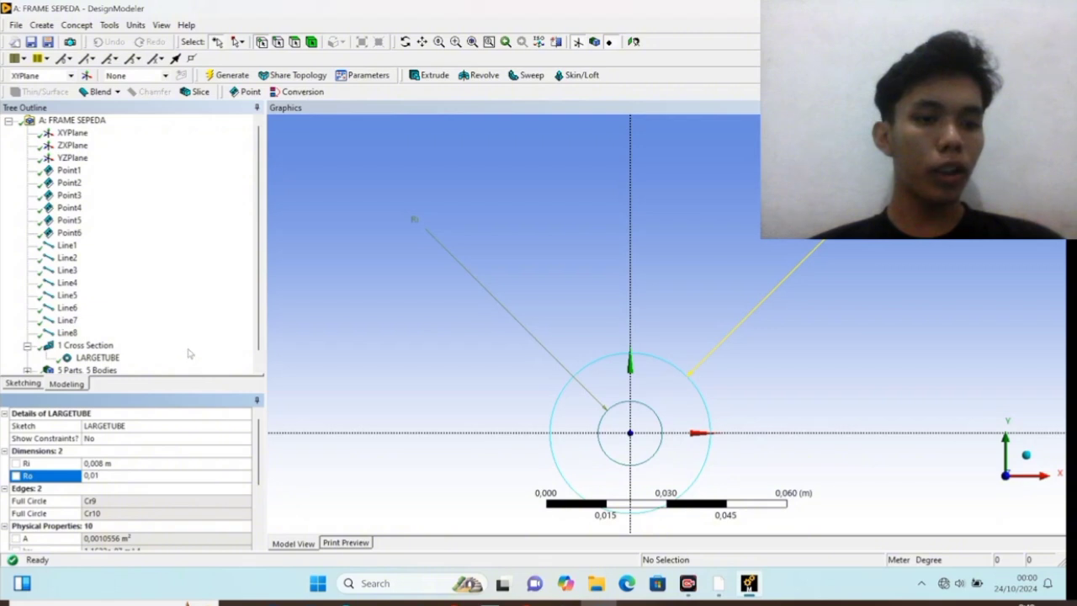
key(Return)
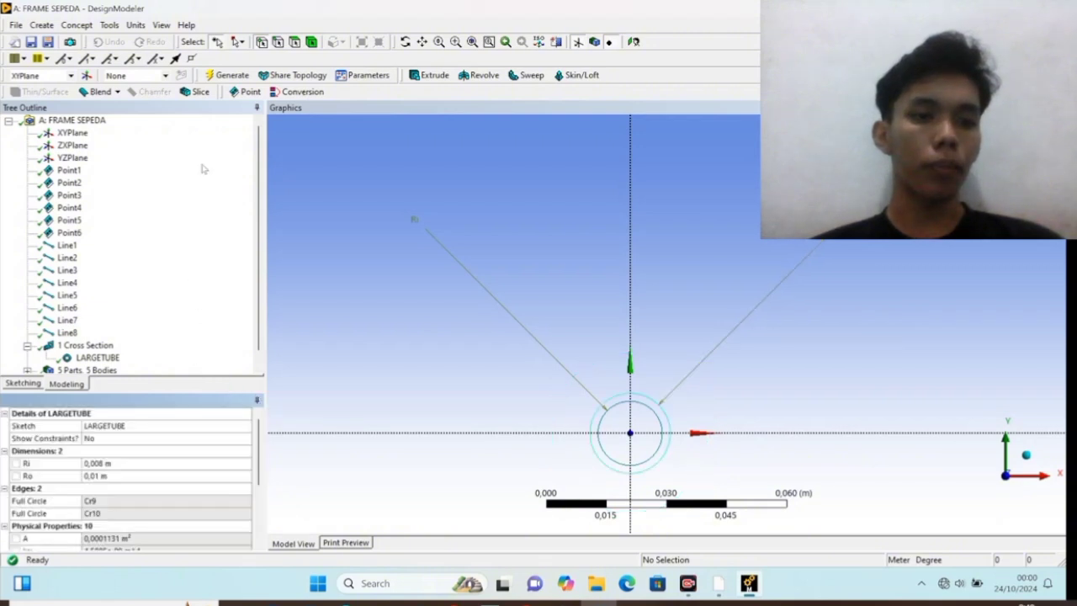
Create a second circular tube cross section and name it SMALLTUBE
click(77, 24)
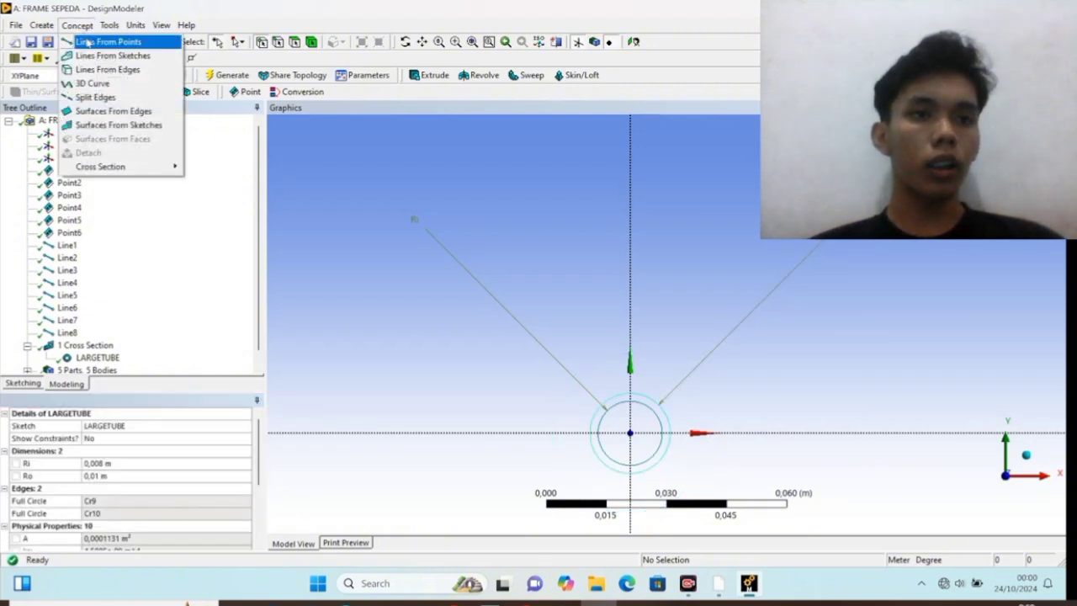
mouse_move(113, 172)
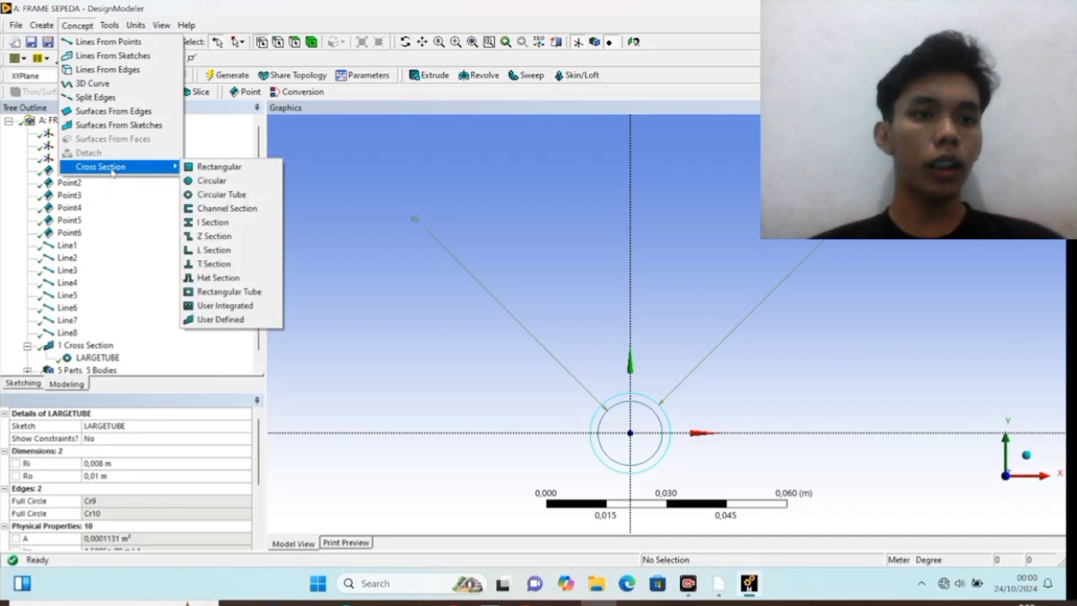
click(222, 194)
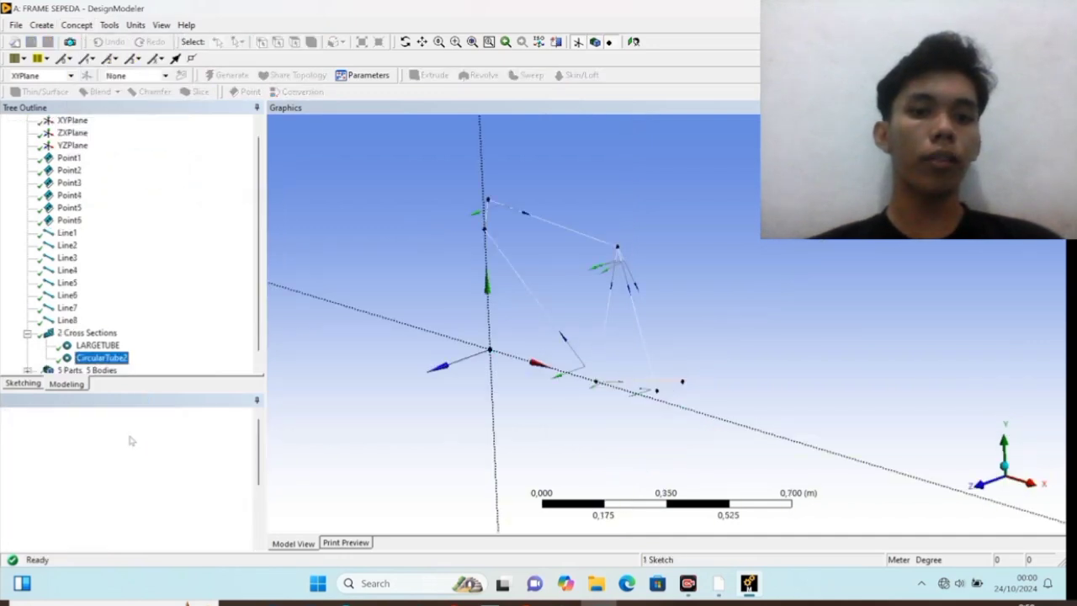
click(140, 426)
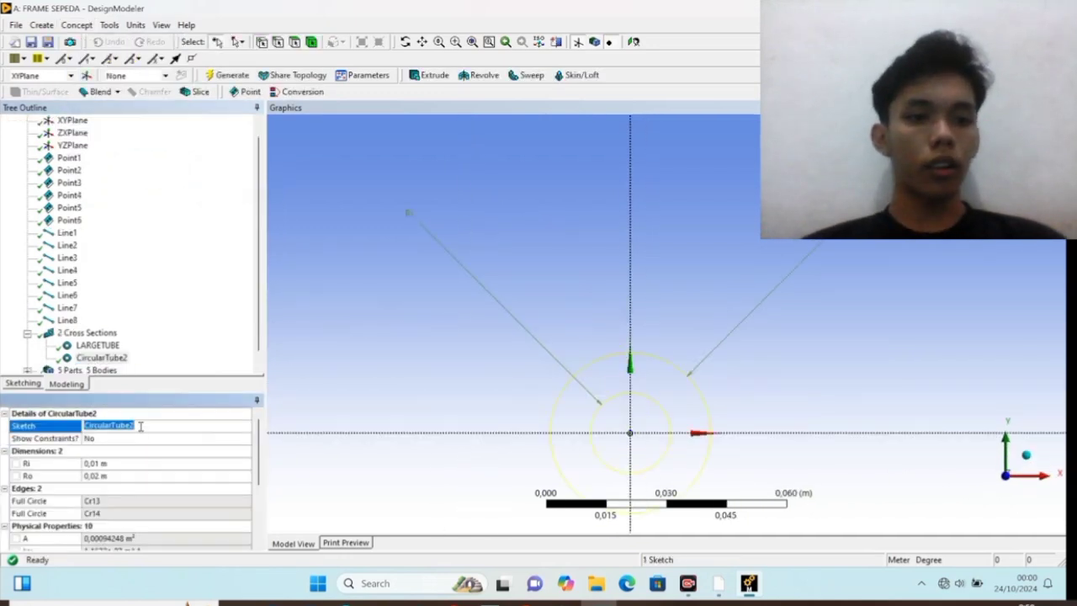
text(SMALL)
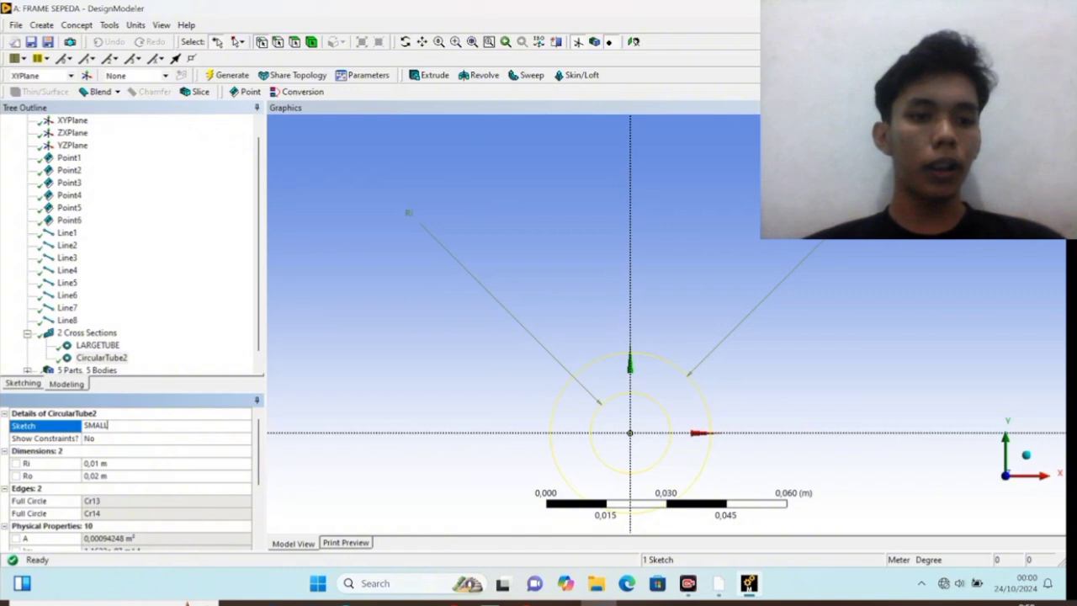
key(Return)
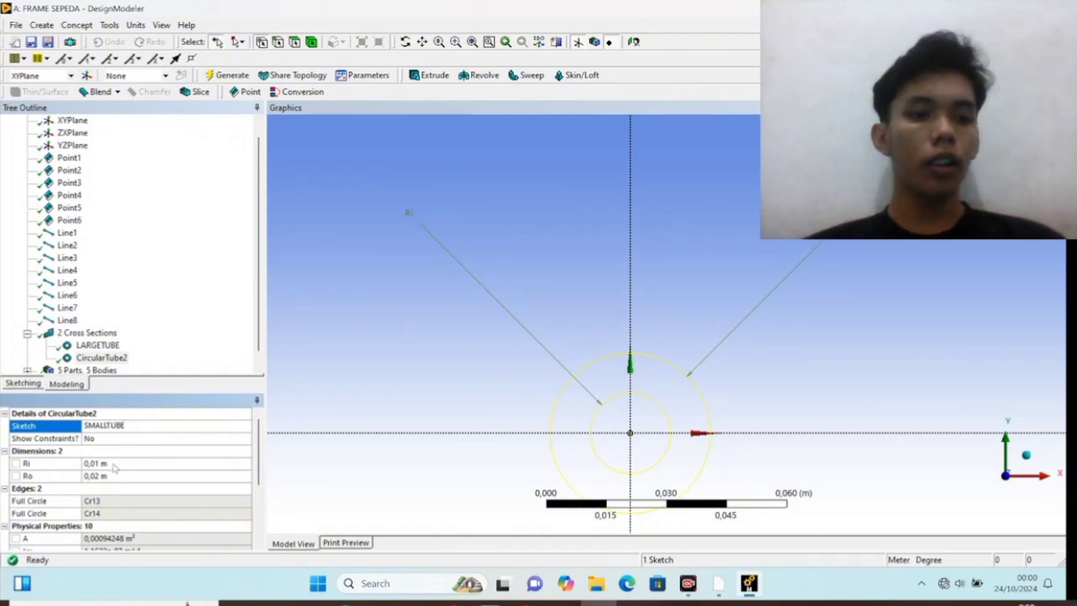
key(Return)
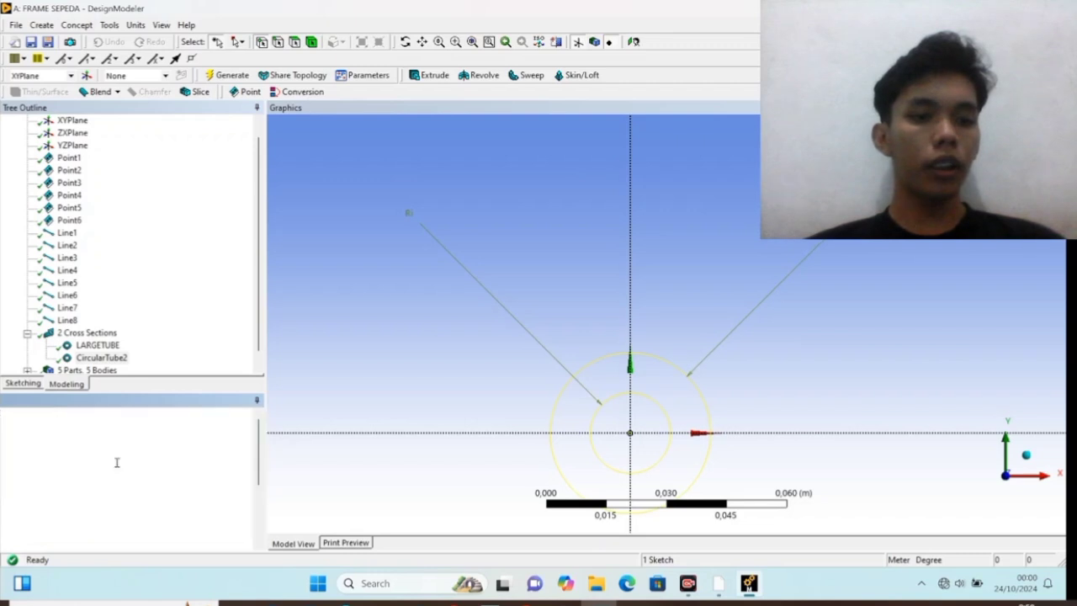
Set the SMALLTUBE cross section's inner radius to 0,004 m and outer radius to 0,005 m
click(117, 463)
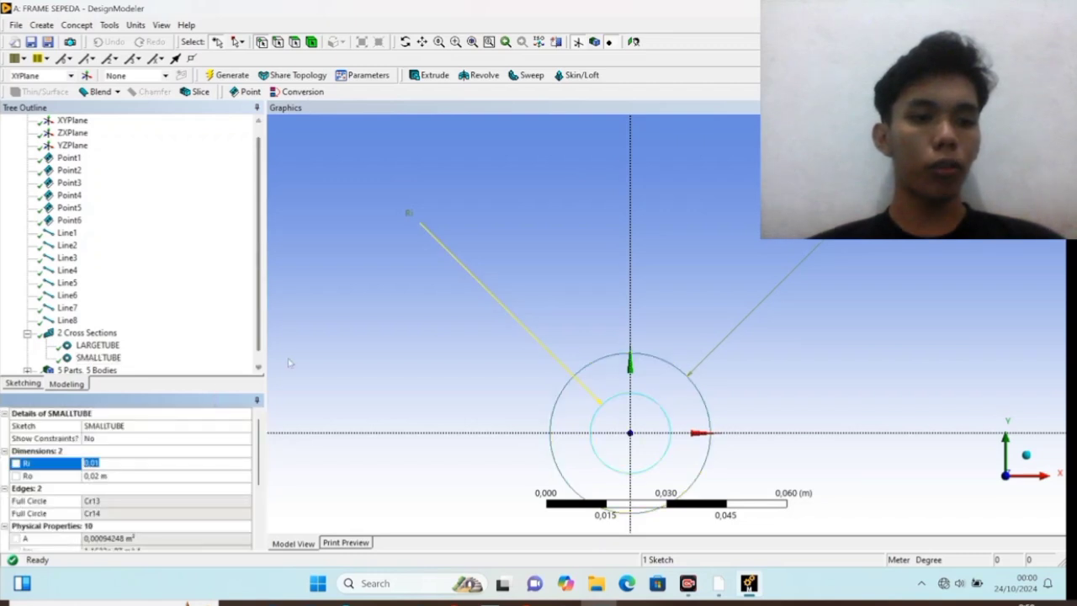
click(153, 464)
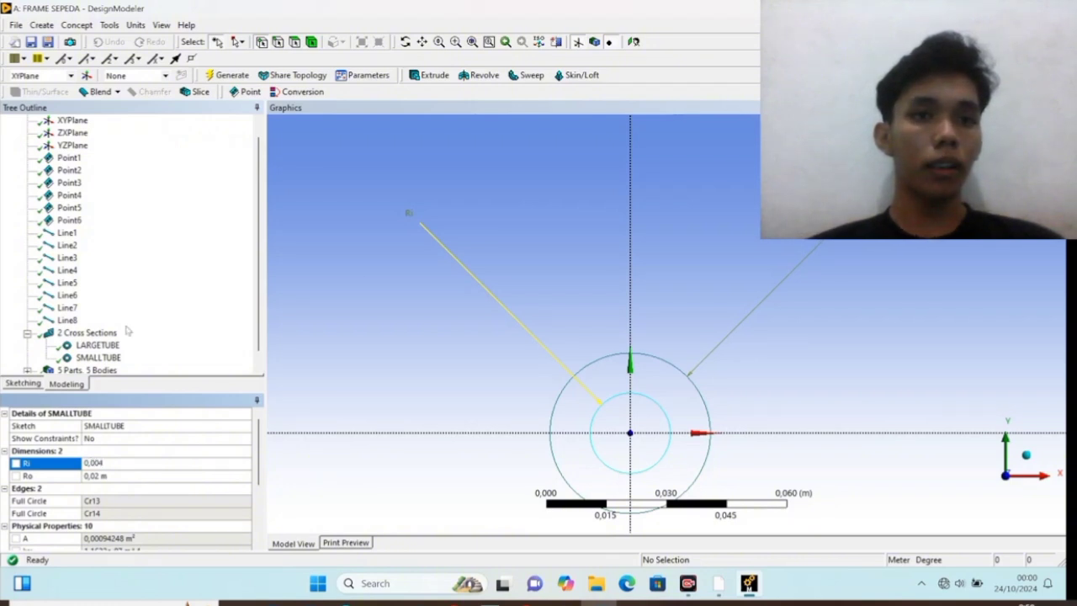
click(131, 477)
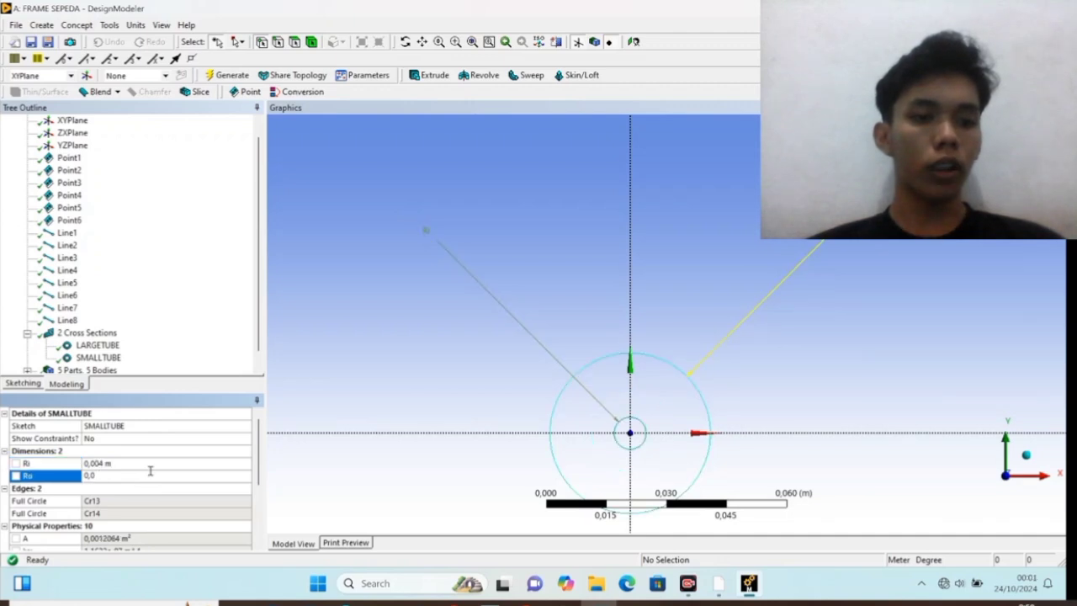
text(05)
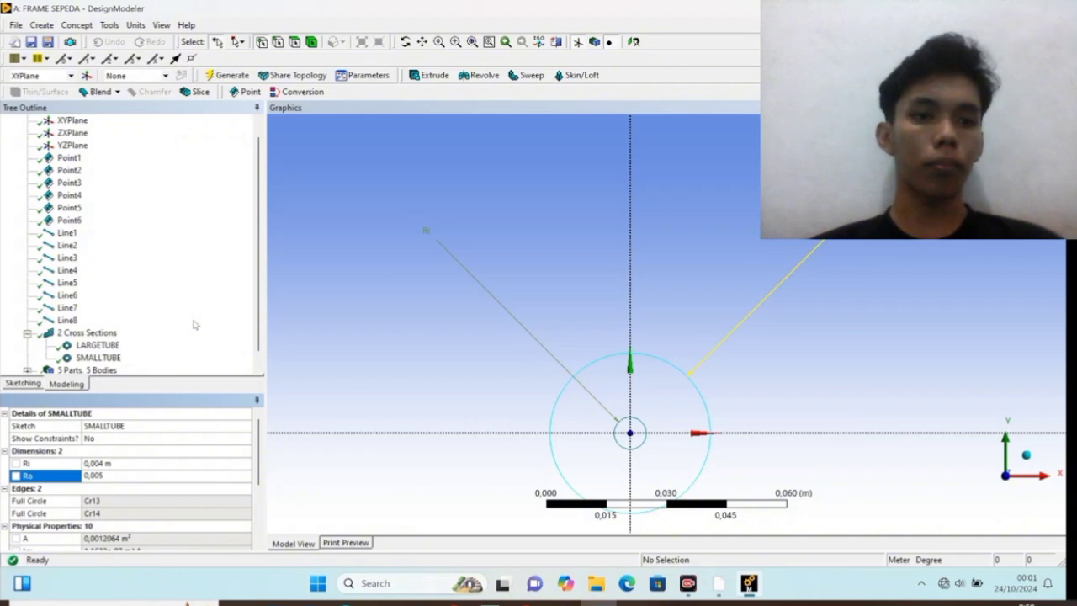
click(144, 201)
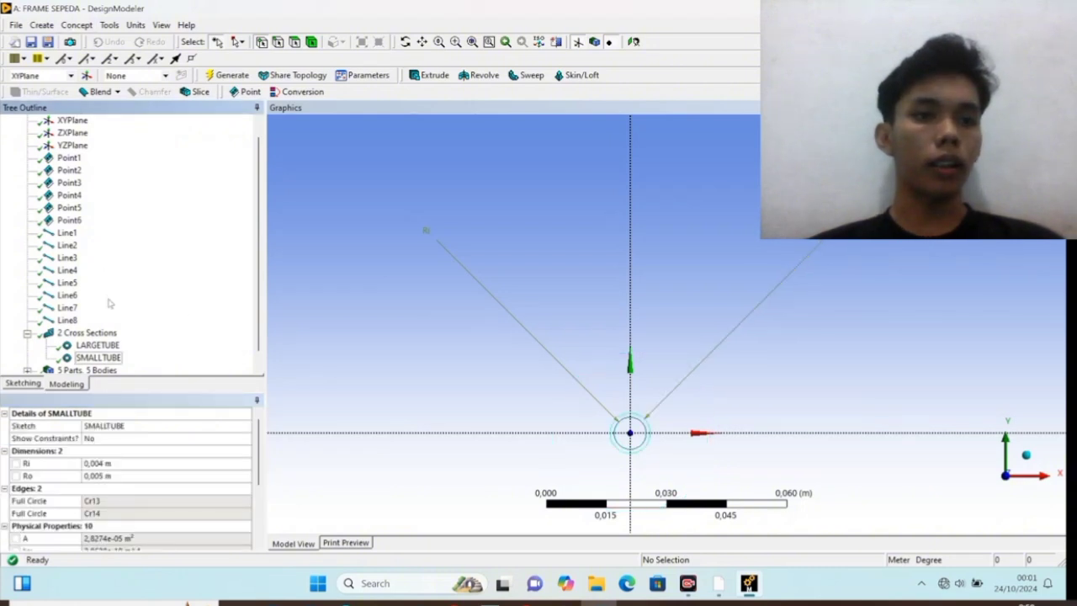
Expand the list of bodies and assign the LARGETUBE cross section to the first line body, the four-edge main frame
scroll(108, 303, down, 1)
click(102, 357)
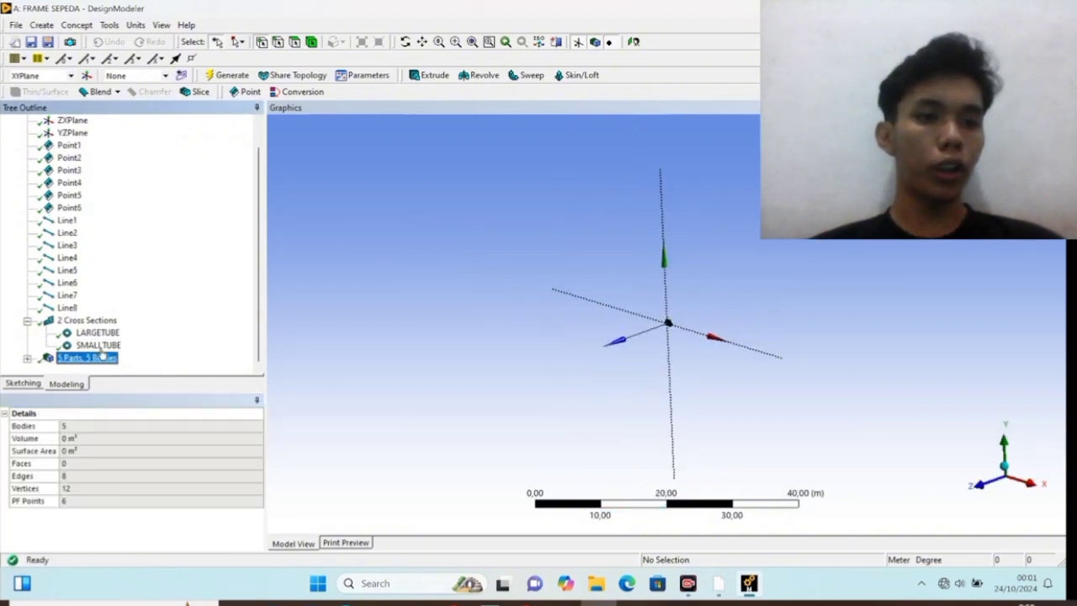
scroll(688, 317, up, 5)
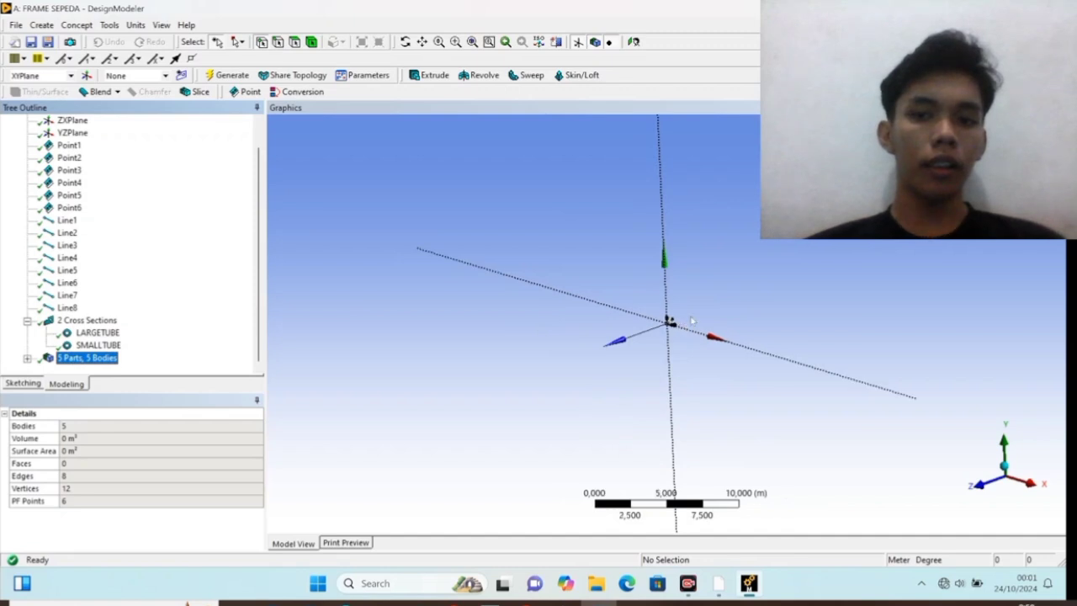
scroll(688, 316, up, 5)
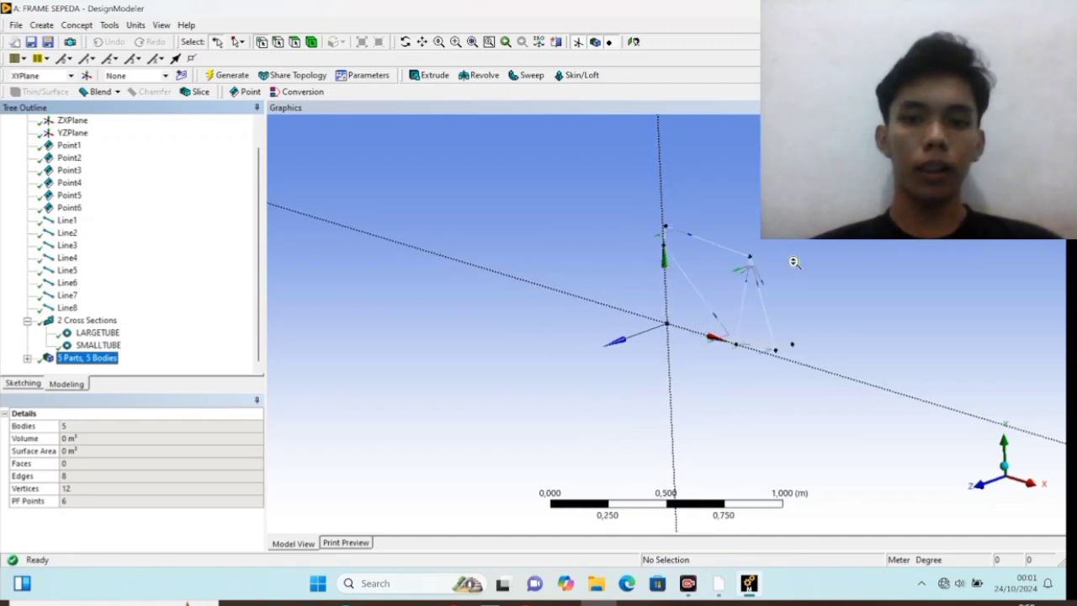
click(421, 42)
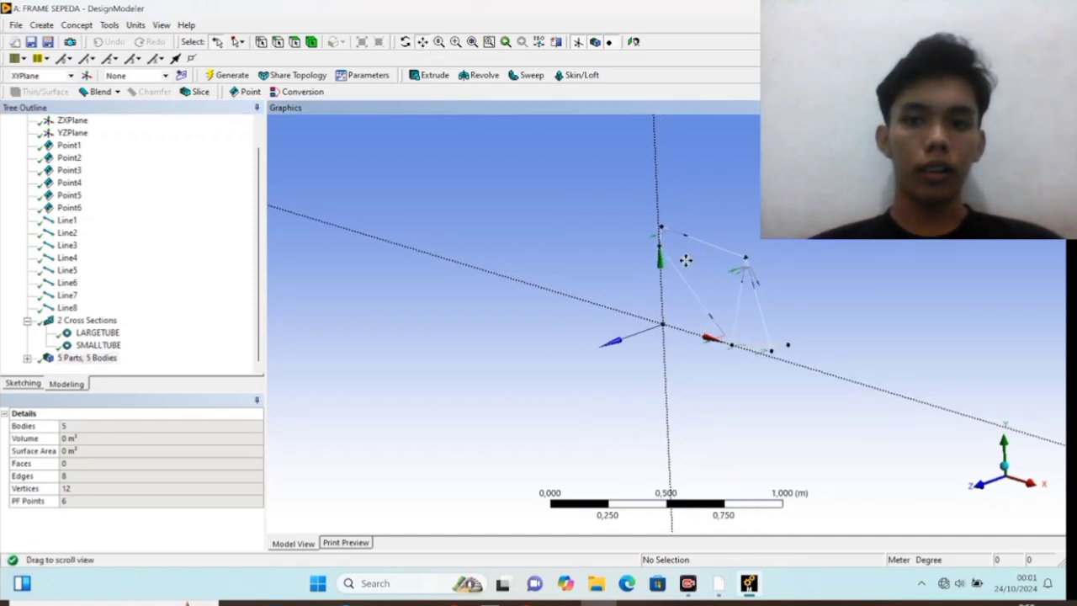
drag(684, 257, 506, 291)
scroll(496, 291, up, 1)
click(88, 357)
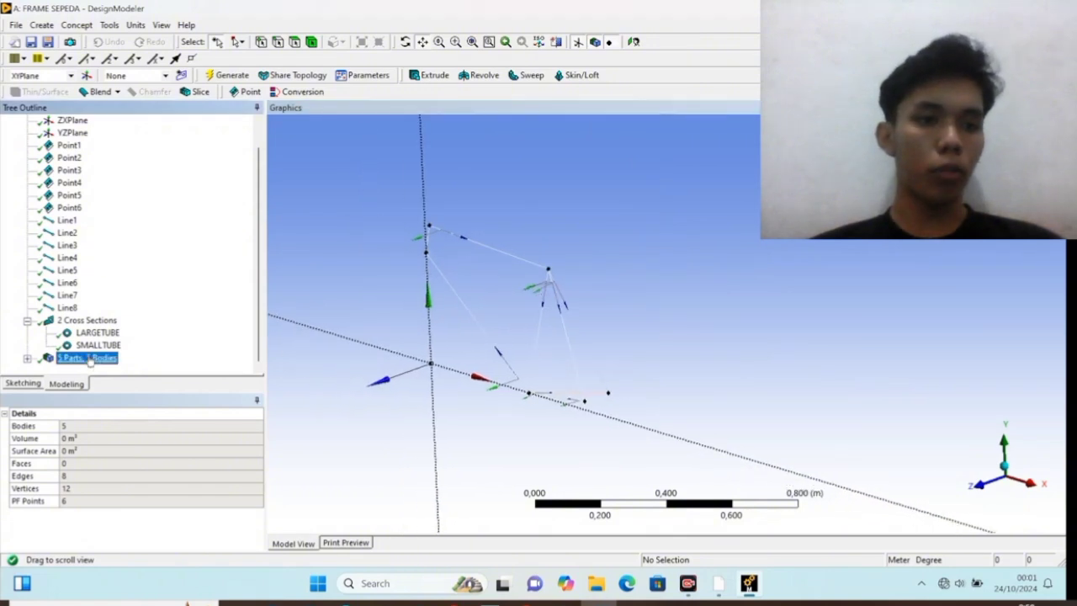
click(27, 358)
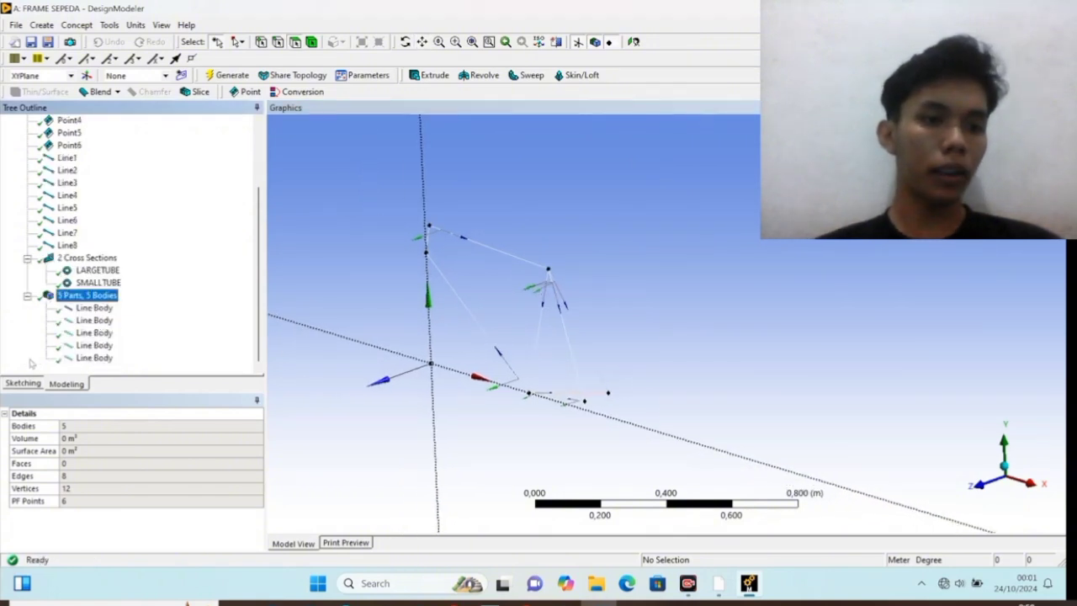
click(100, 308)
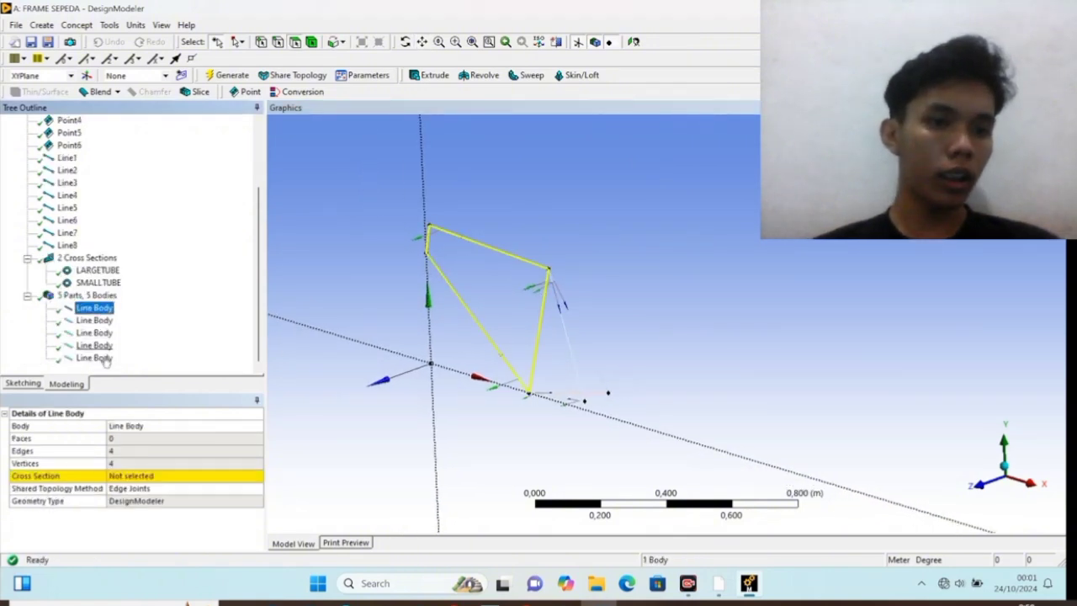
click(157, 477)
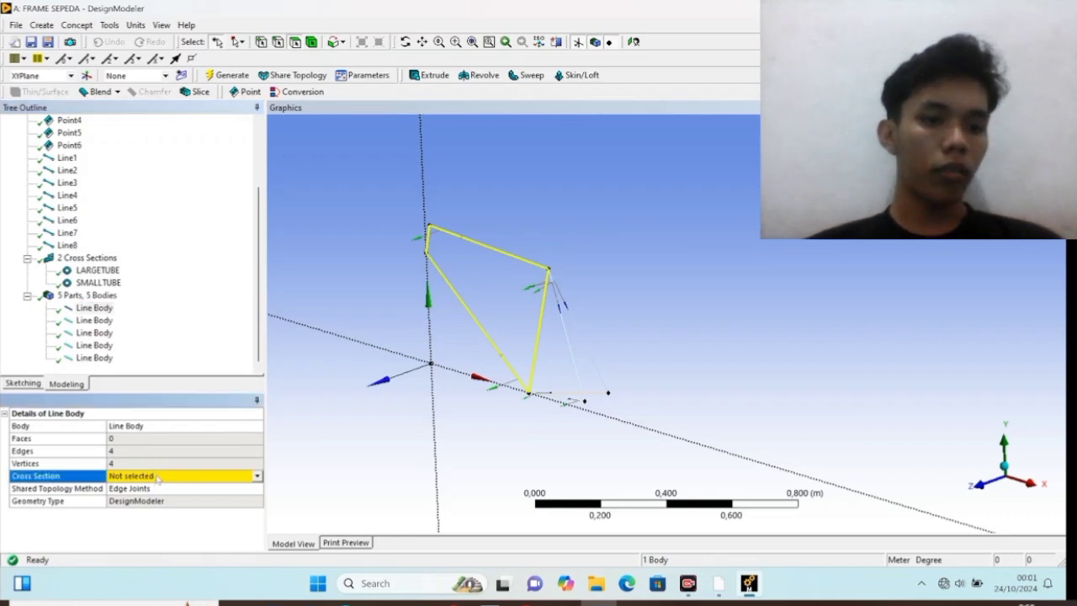
click(157, 476)
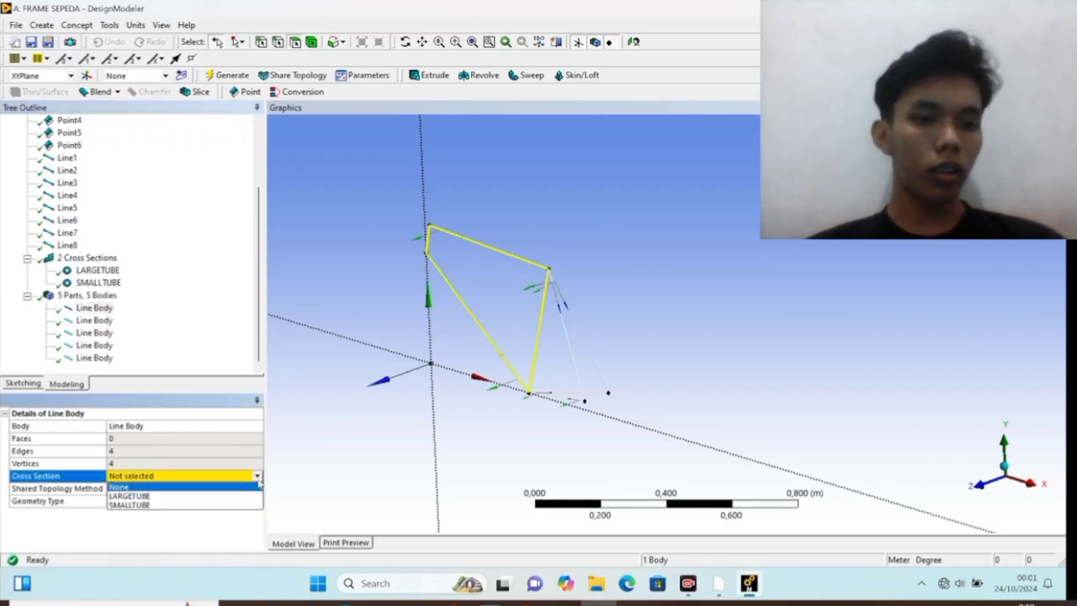
click(204, 496)
Assign the SMALLTUBE cross section to the second and third line bodies, the negative-Z seat stay and the positive-Z chain stay
click(94, 320)
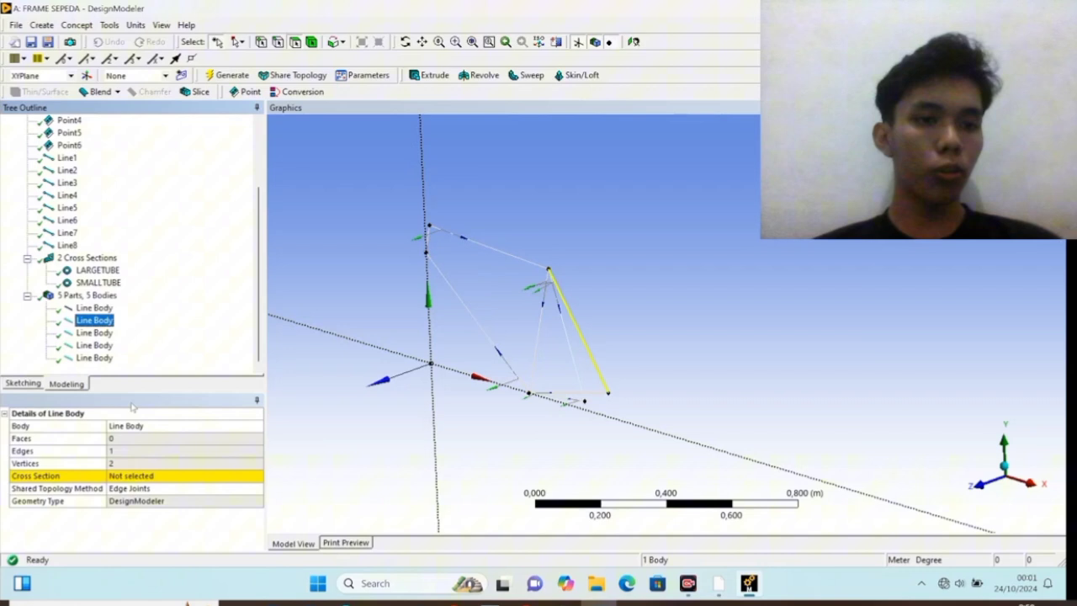
click(219, 476)
click(257, 477)
click(197, 505)
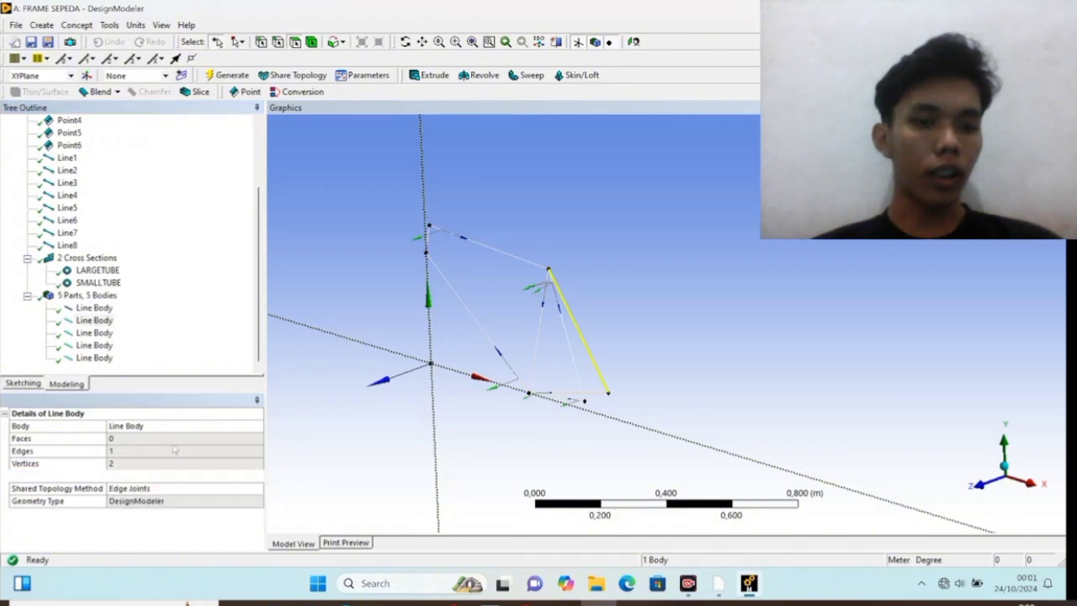
click(94, 332)
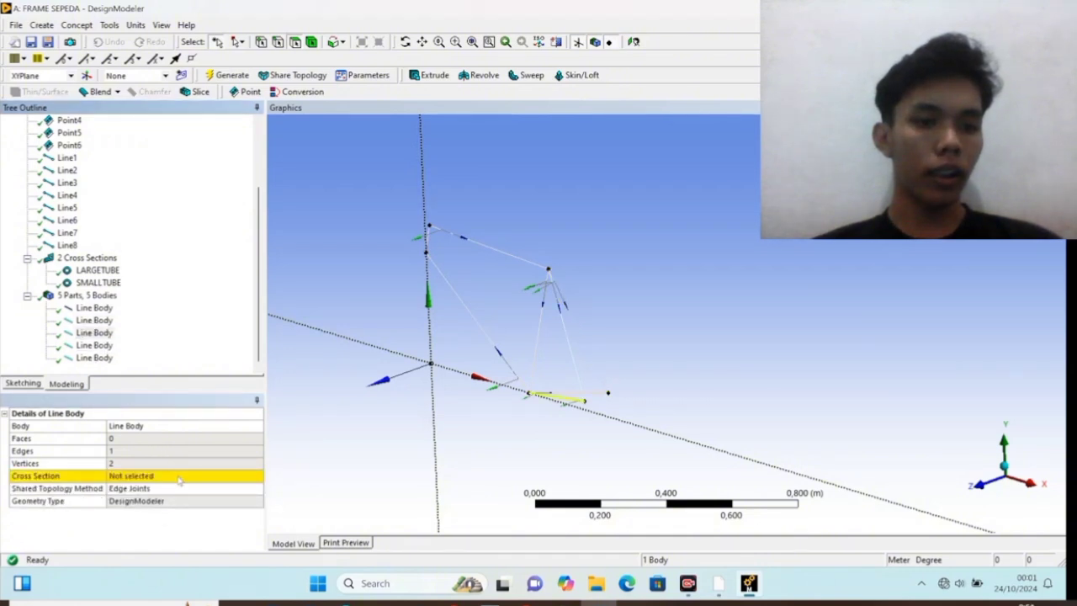
click(232, 478)
click(259, 477)
click(197, 504)
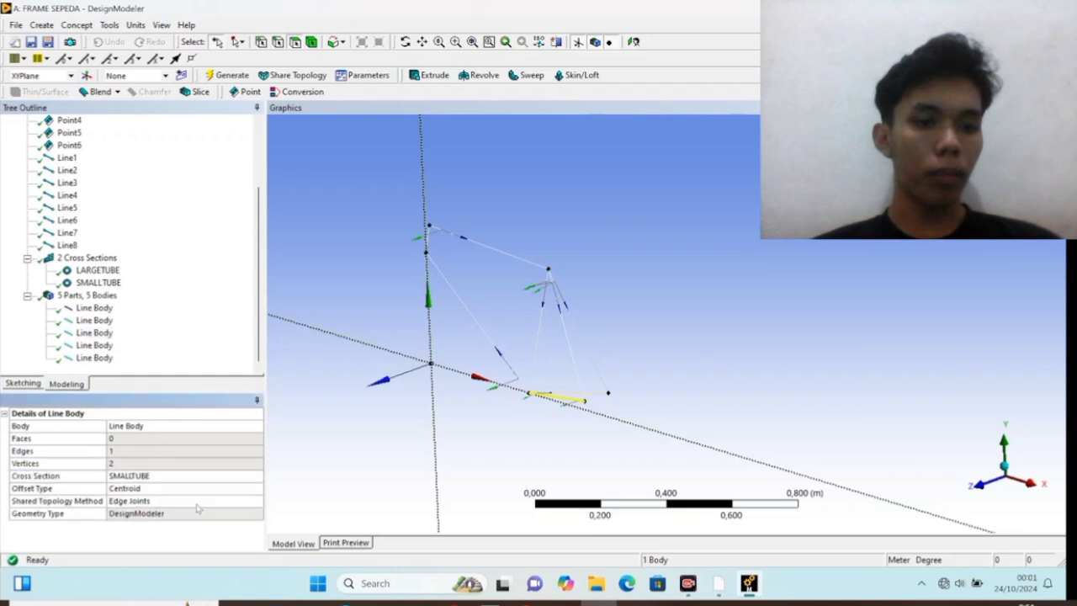
Assign the SMALLTUBE cross section to the fourth and fifth line bodies, the negative-Z chain stay and the positive-Z seat stay
click(94, 345)
click(229, 476)
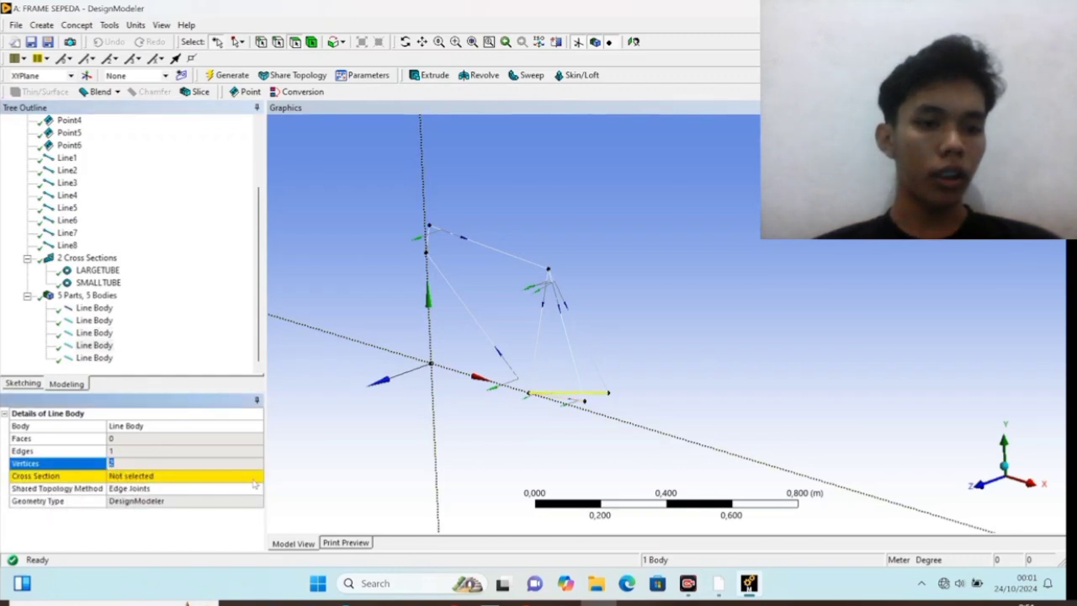
click(252, 477)
click(258, 476)
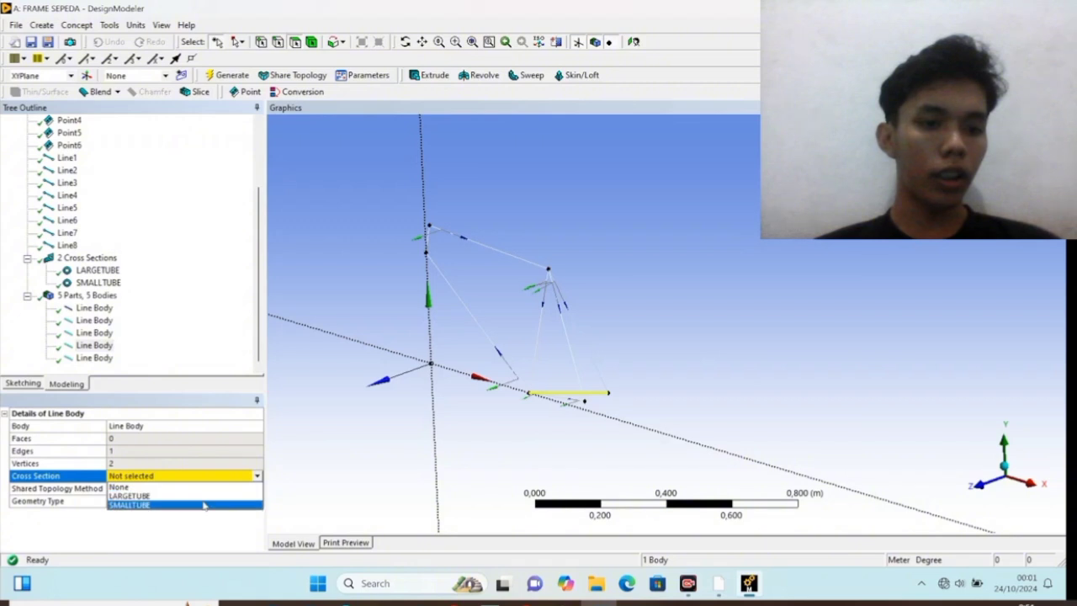
click(204, 505)
click(104, 358)
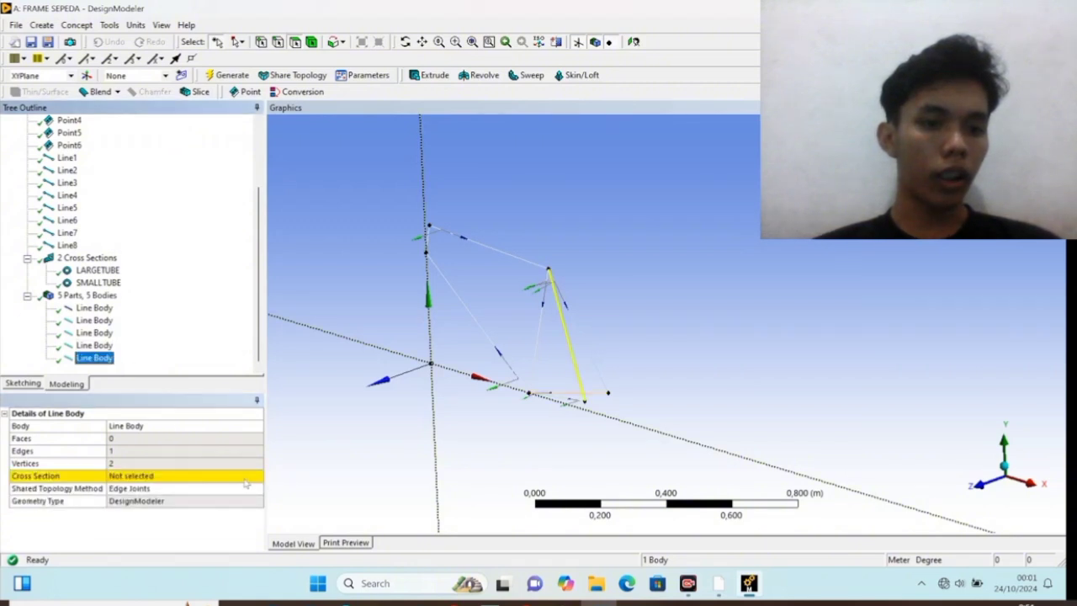
click(247, 479)
click(257, 476)
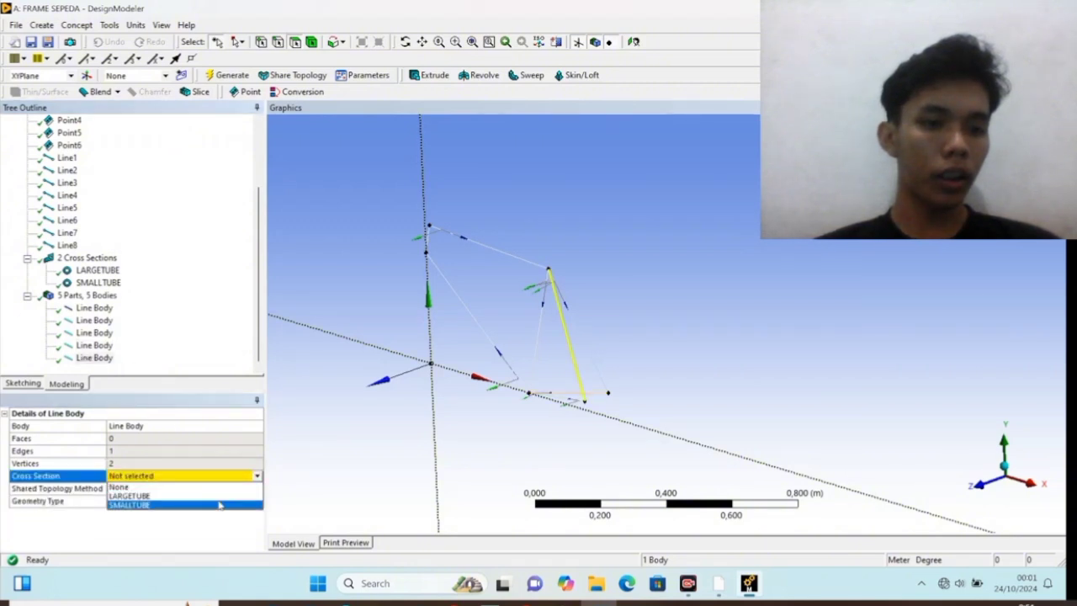
click(220, 504)
Check the cross section assigned to each of the five line bodies and turn on the Cross Section Solids display
click(105, 310)
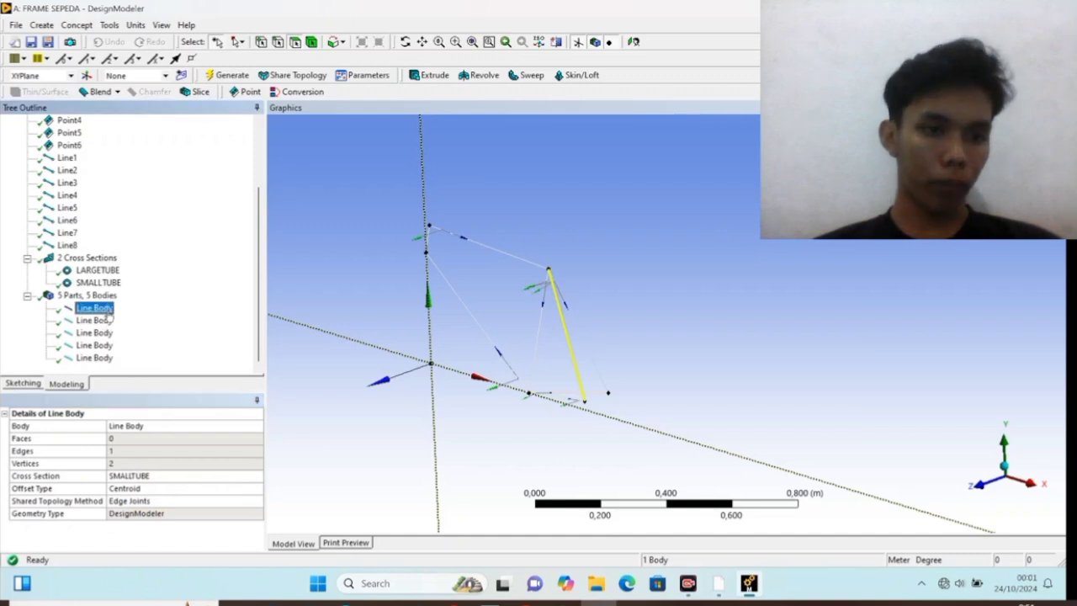
click(104, 321)
click(95, 333)
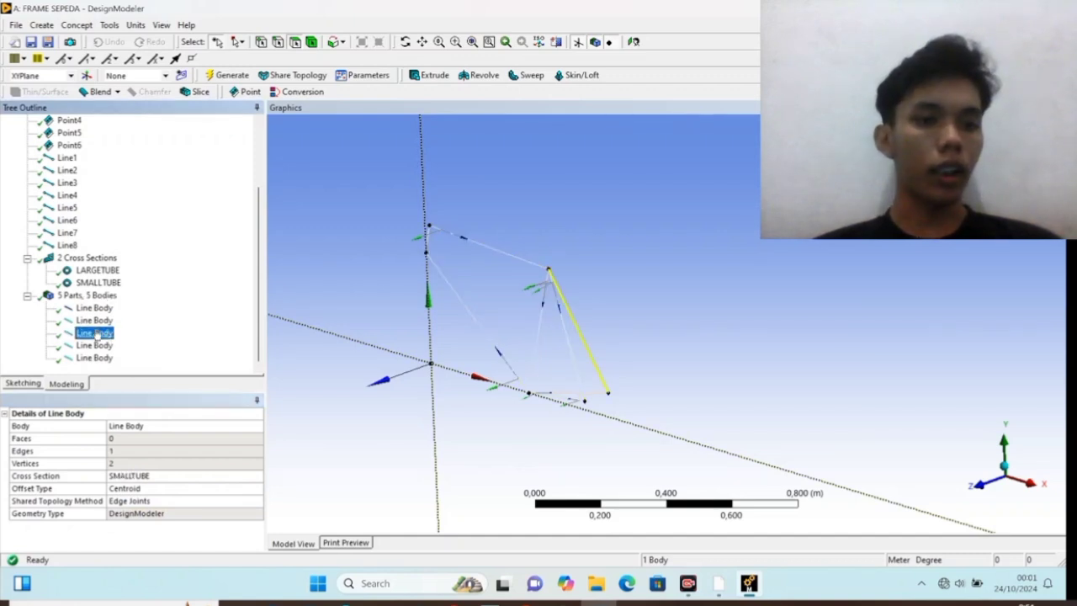
click(94, 346)
click(95, 358)
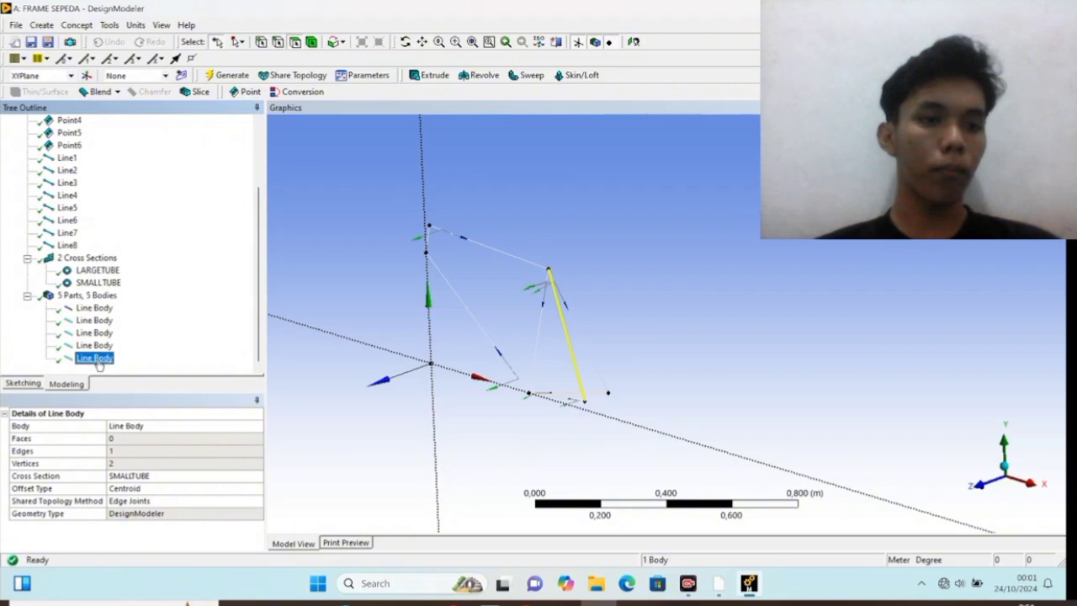
click(161, 24)
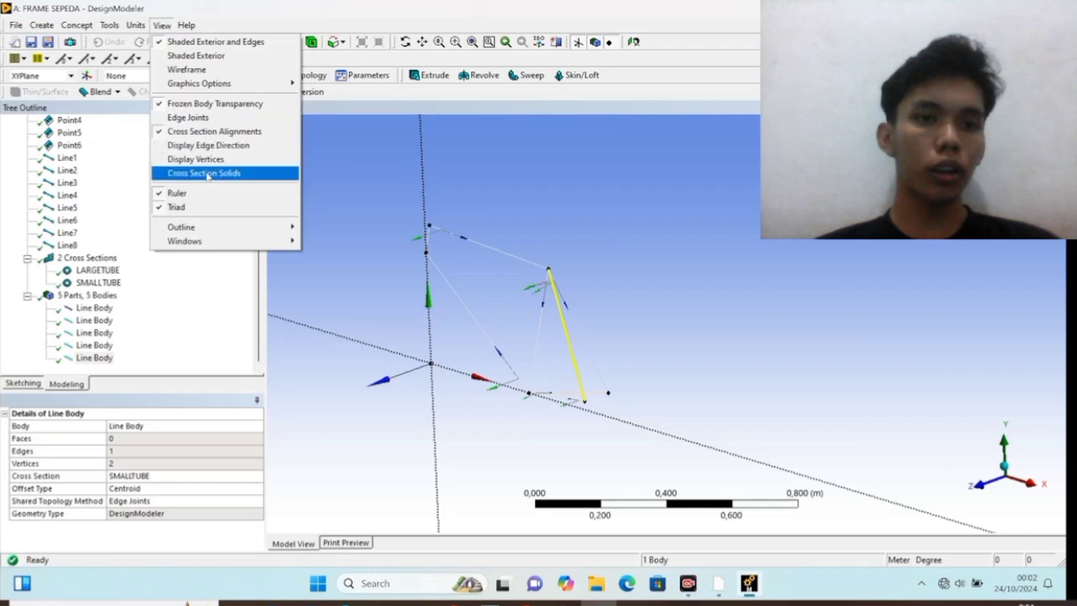
click(207, 173)
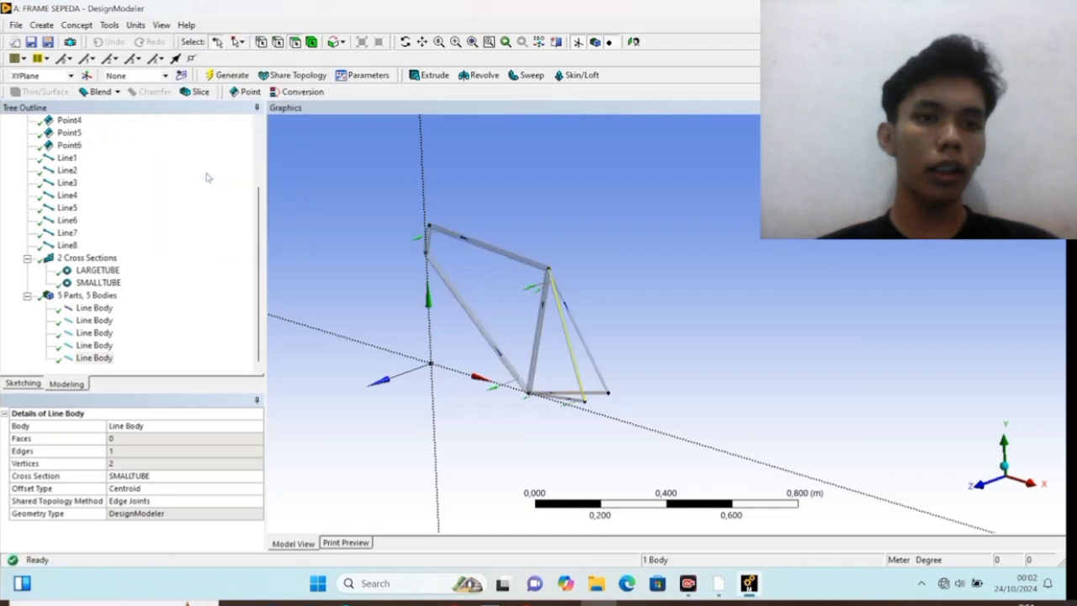
Select all five line bodies and combine them into one new multibody part
click(96, 308)
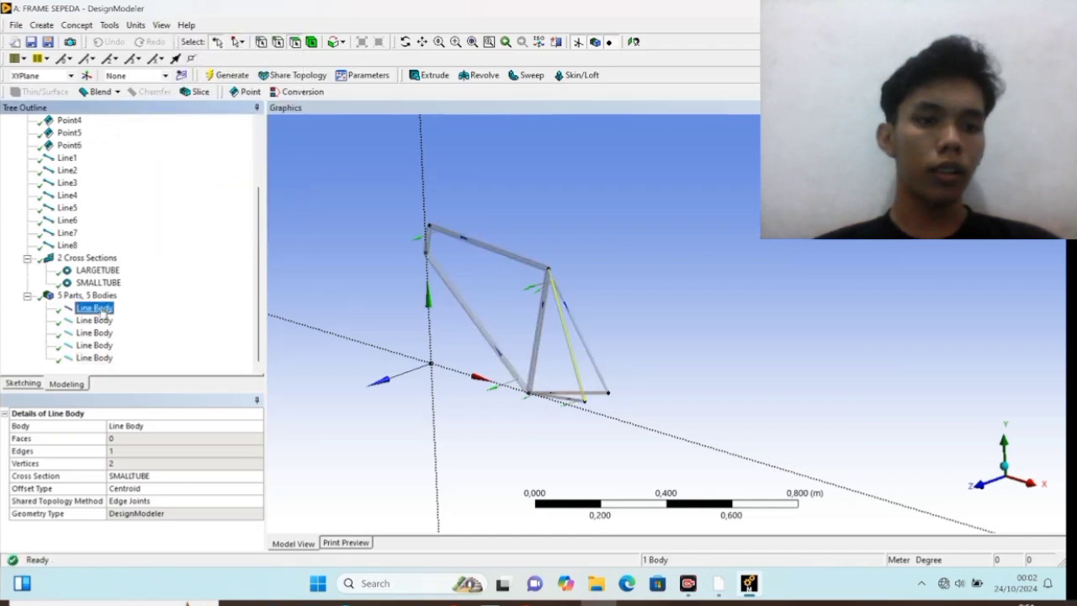
ctrl+click(99, 321)
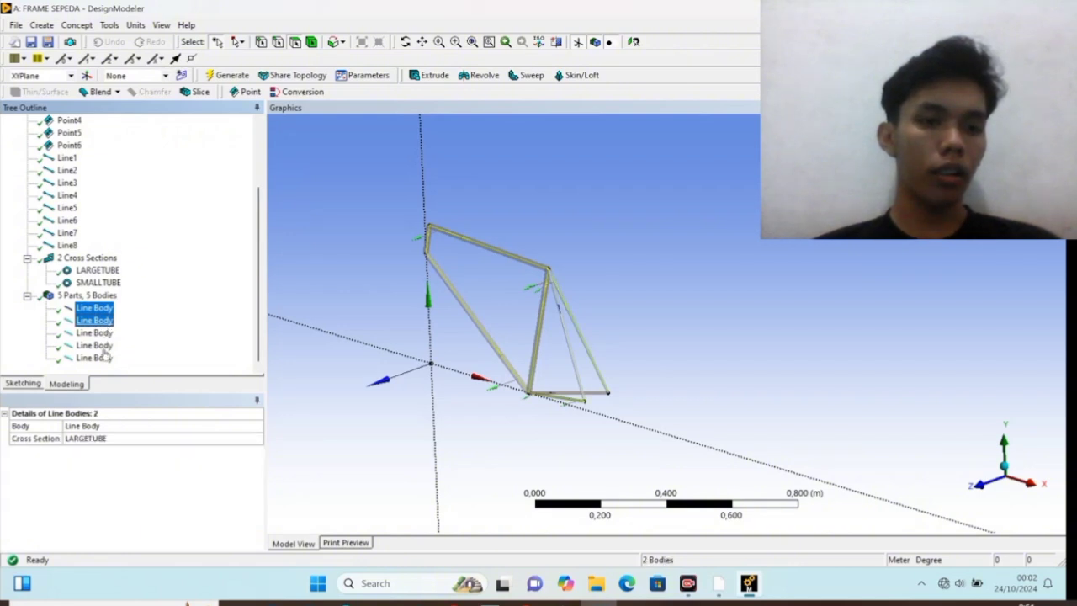
shift+click(99, 357)
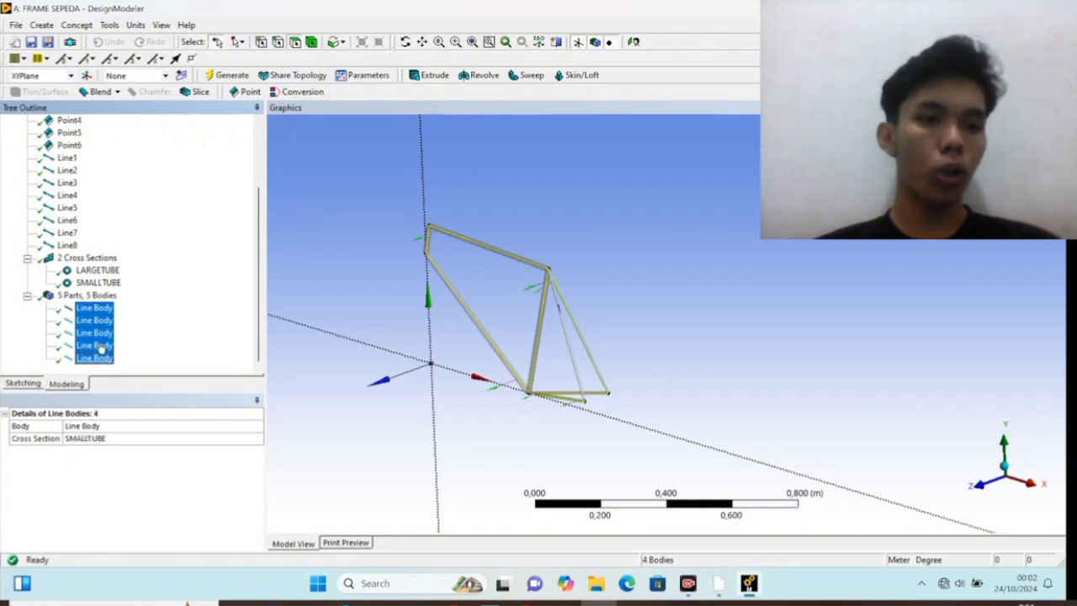
right_click(99, 347)
click(136, 414)
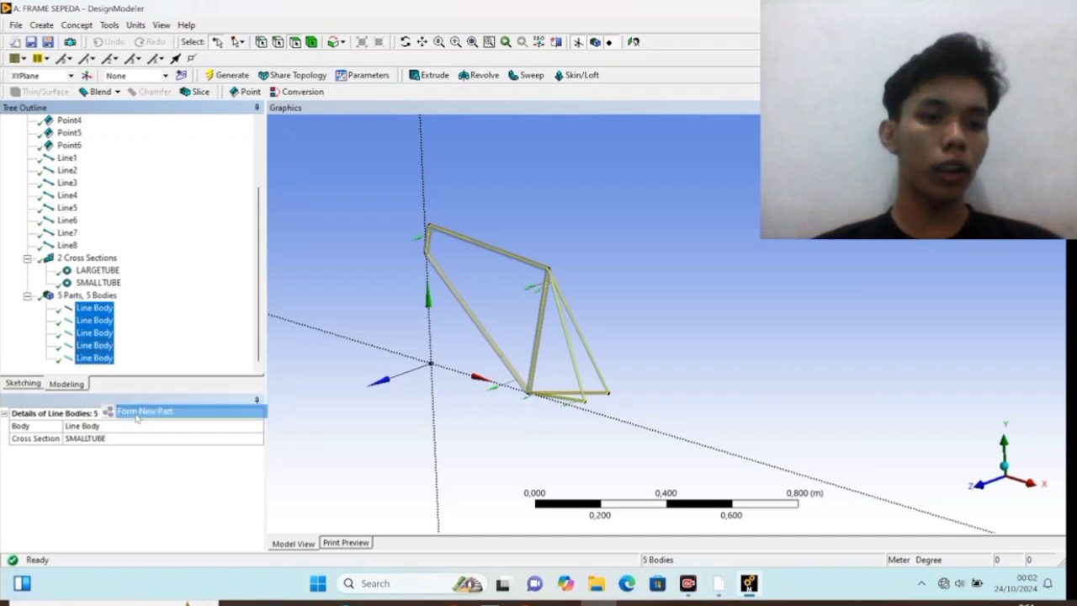
click(83, 357)
click(47, 358)
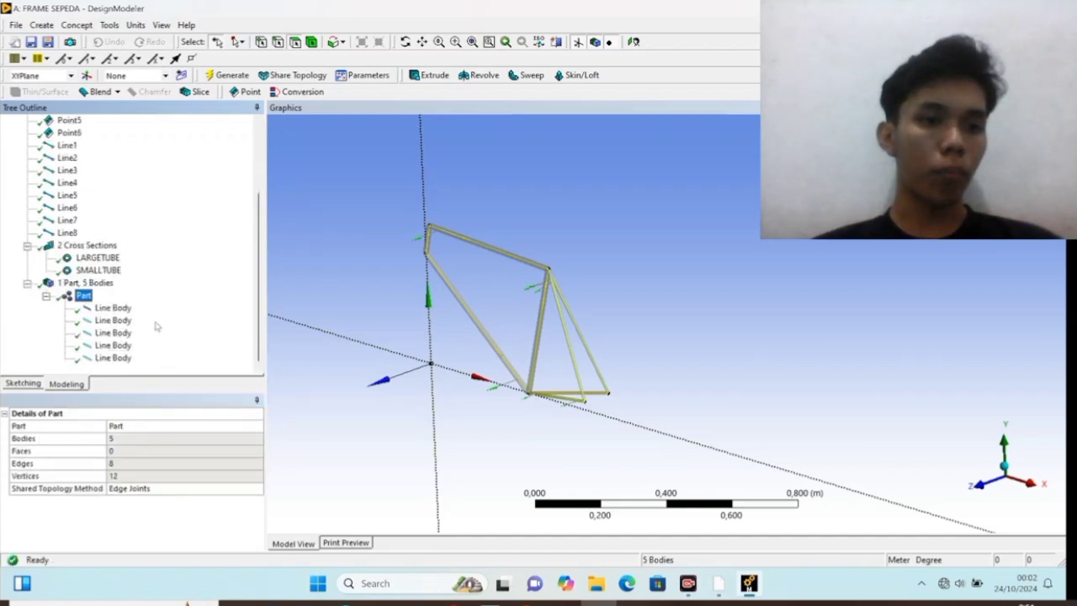
click(337, 324)
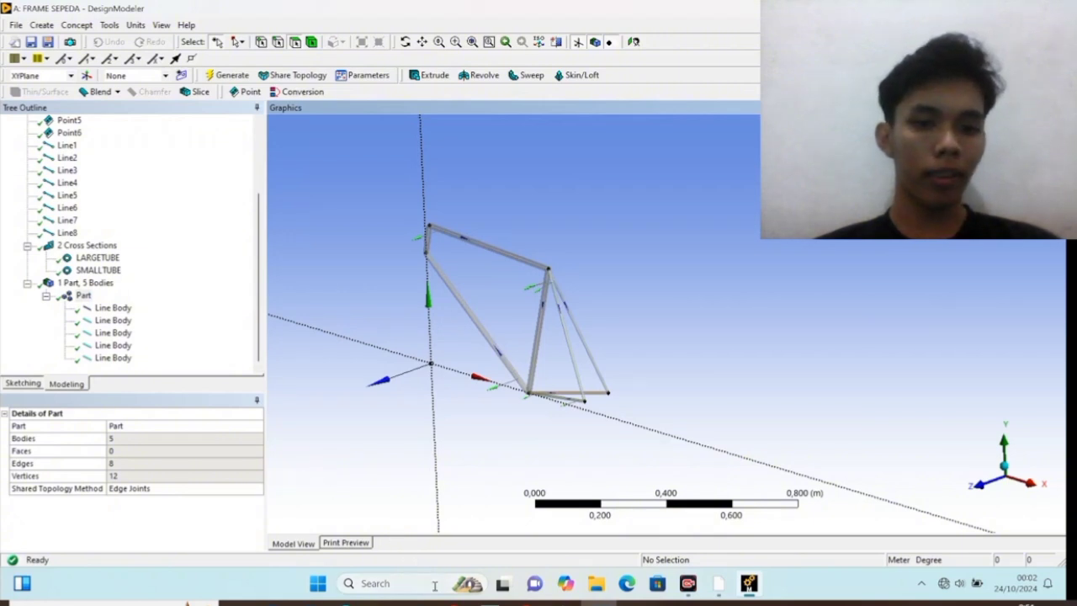
Switch to Workbench to try the Model cell of FRAME SEPEDA, and regenerate the frame geometry in DesignModeler
click(717, 586)
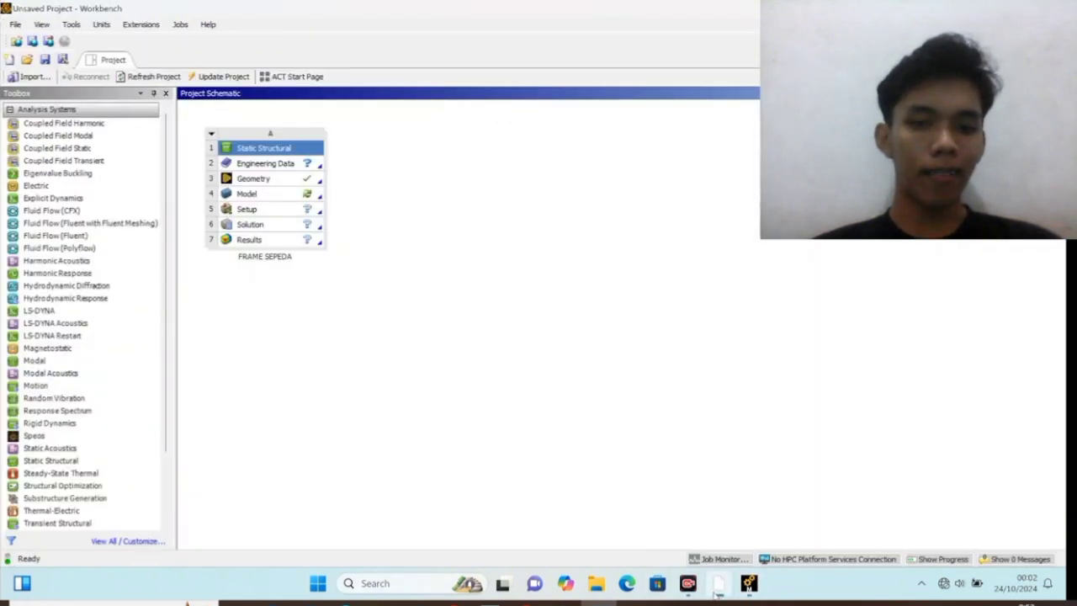
click(260, 194)
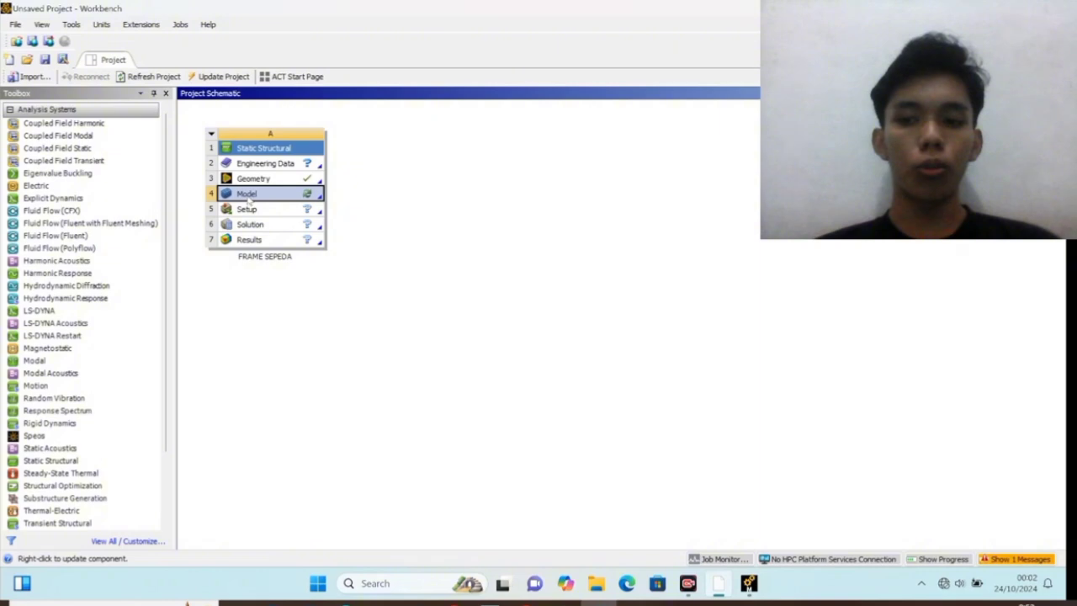
click(747, 583)
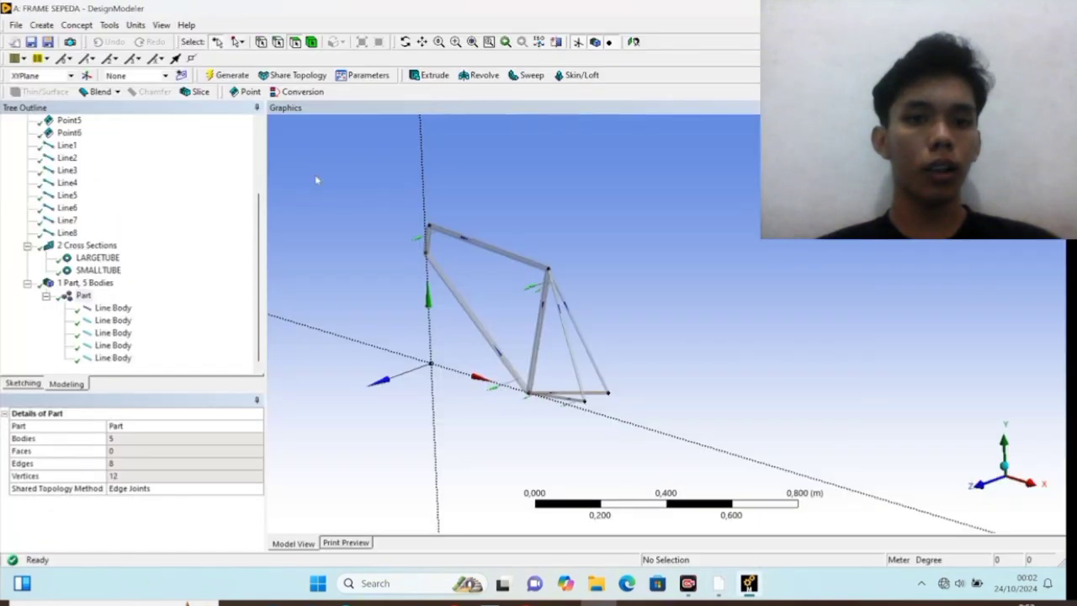
click(223, 75)
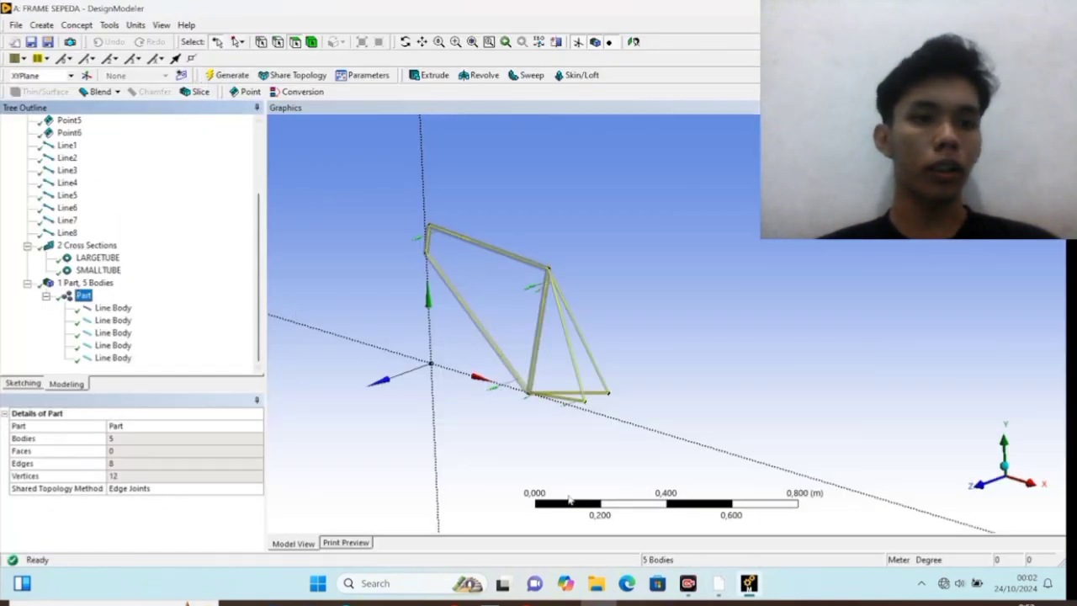
click(718, 583)
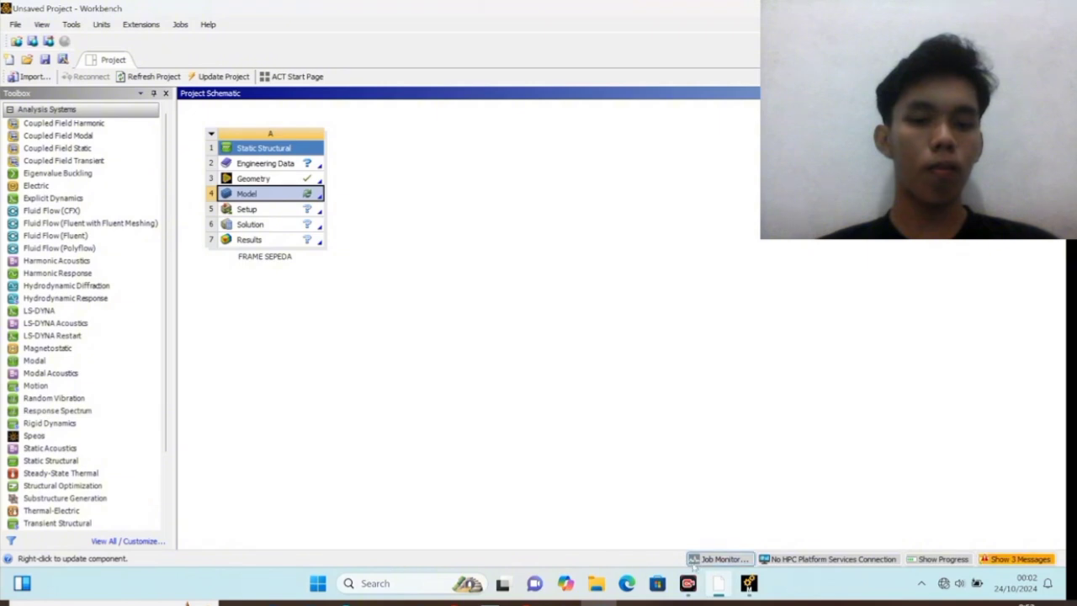
click(749, 584)
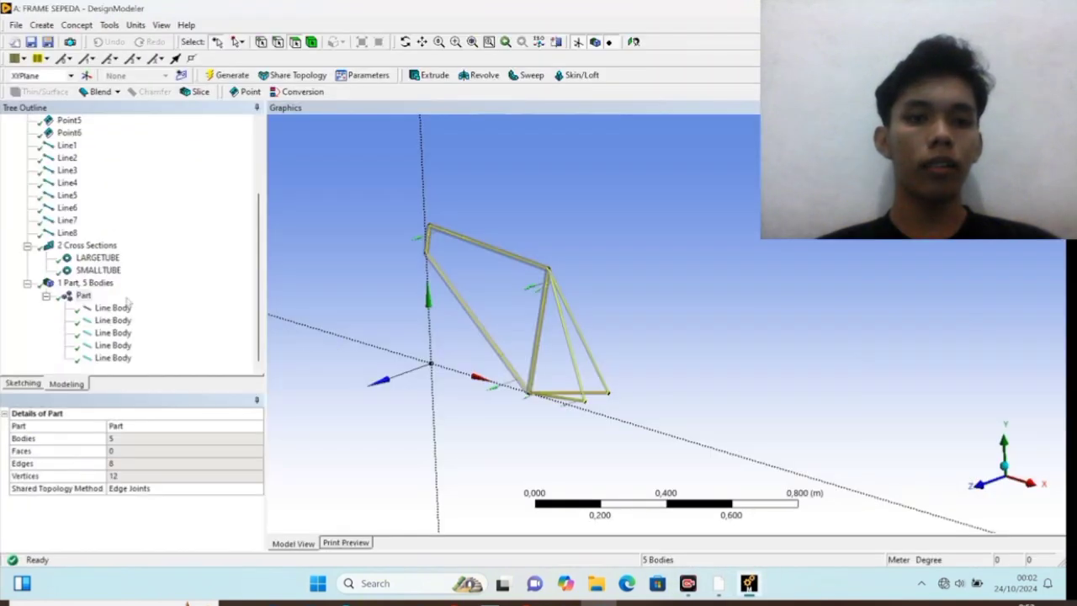
Examine the combined part and the details of each of its line bodies, and regenerate the geometry
scroll(107, 298, up, 3)
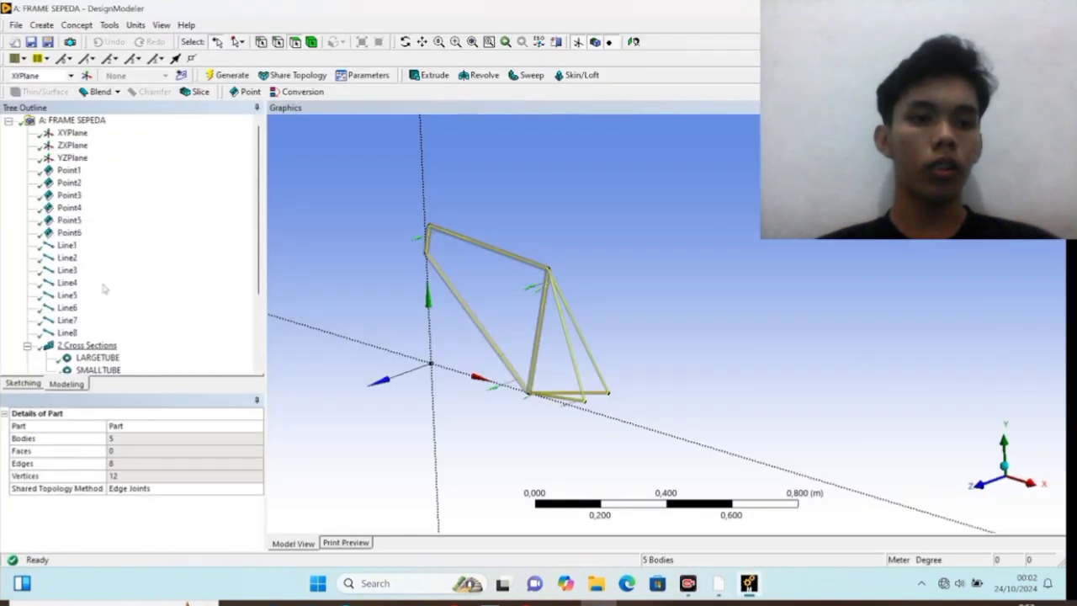
scroll(104, 289, down, 3)
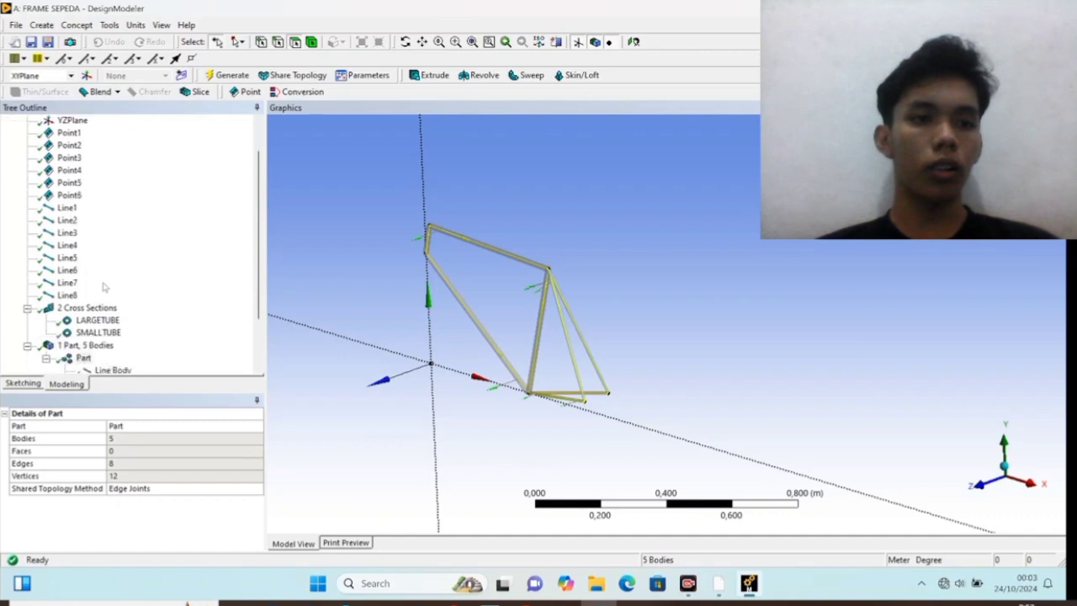
click(112, 308)
click(113, 321)
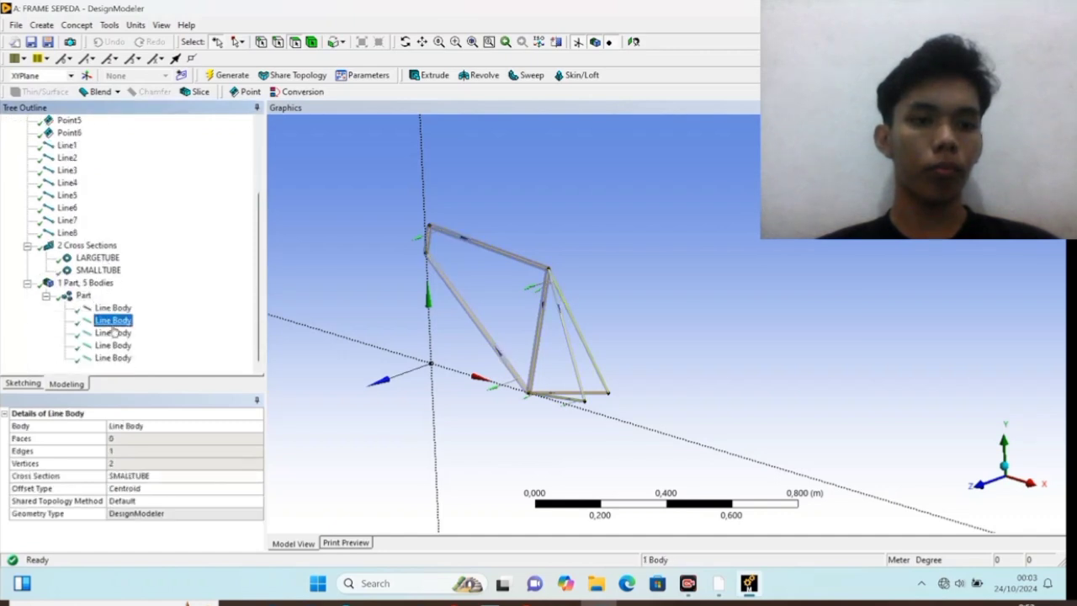
click(113, 333)
click(113, 345)
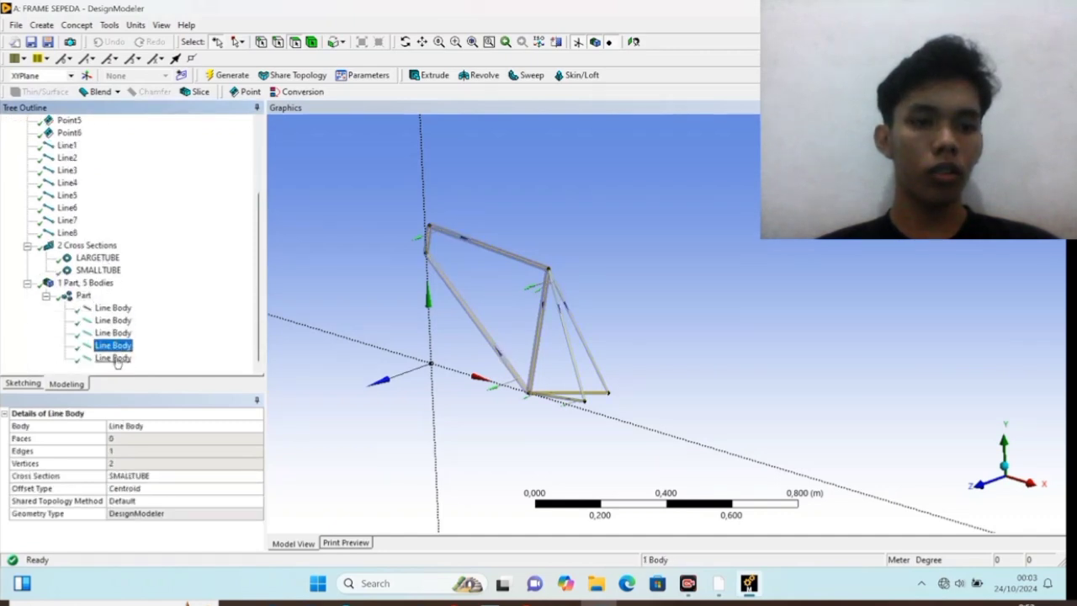
click(112, 357)
click(83, 295)
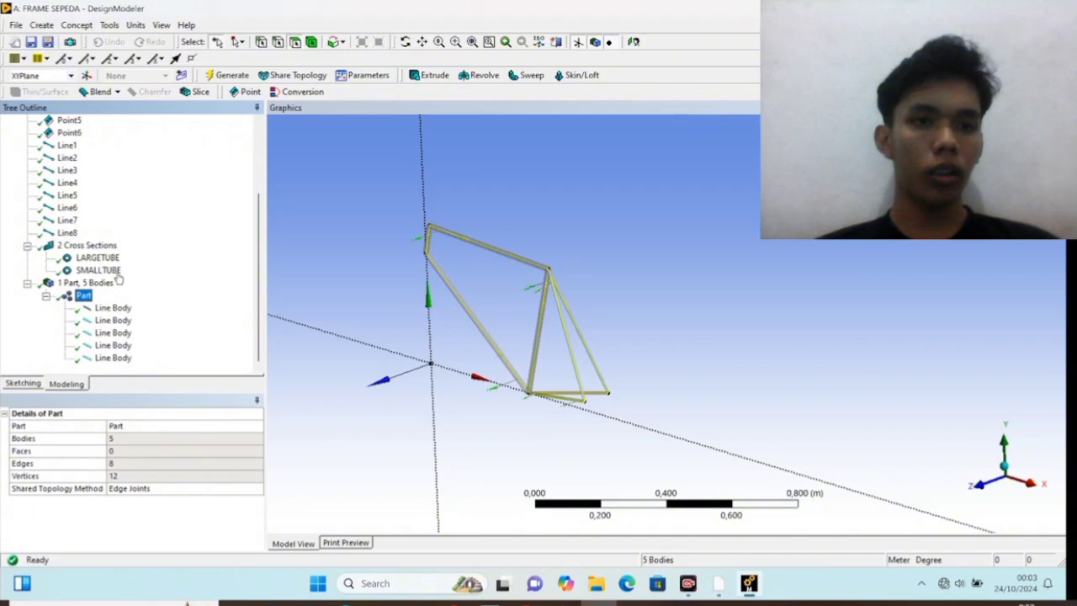
click(99, 283)
click(217, 74)
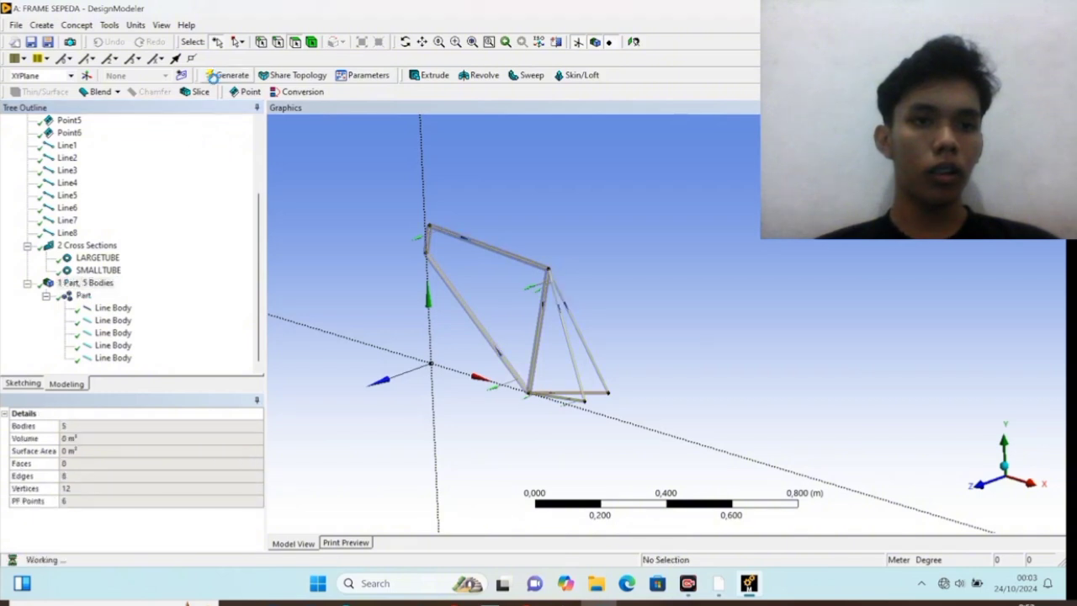
click(84, 284)
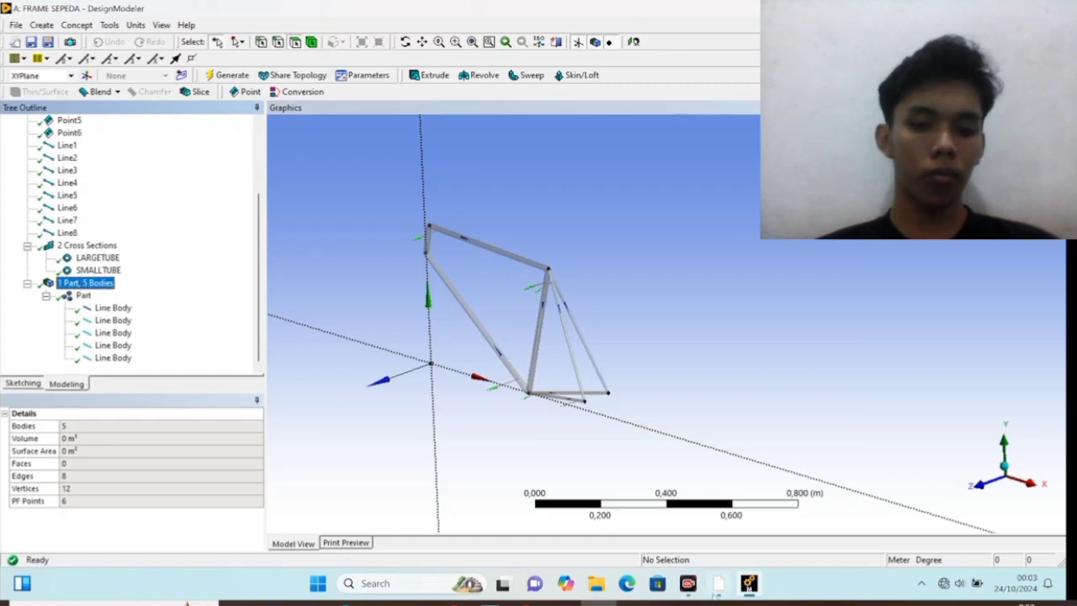
Switch to Workbench, then refresh the Model cell of the static structural system and try to update it
click(717, 583)
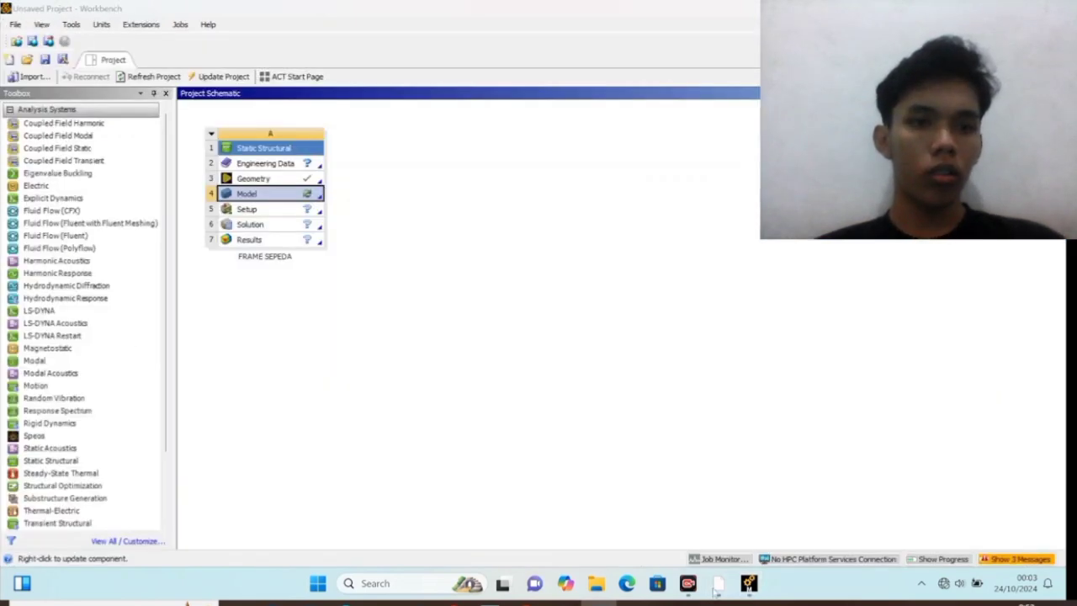
click(717, 583)
right_click(304, 197)
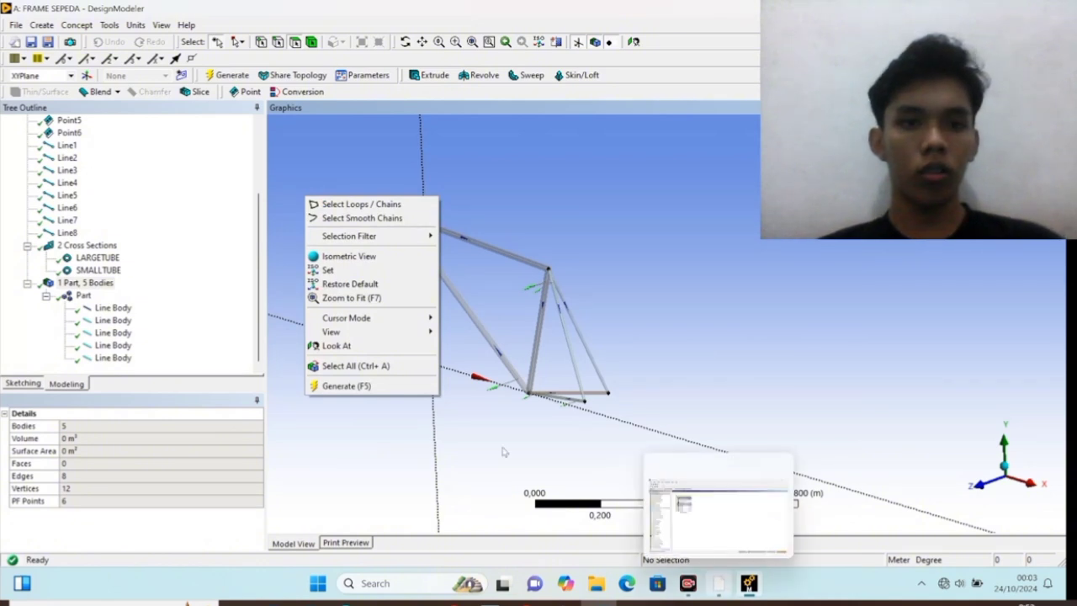
click(709, 577)
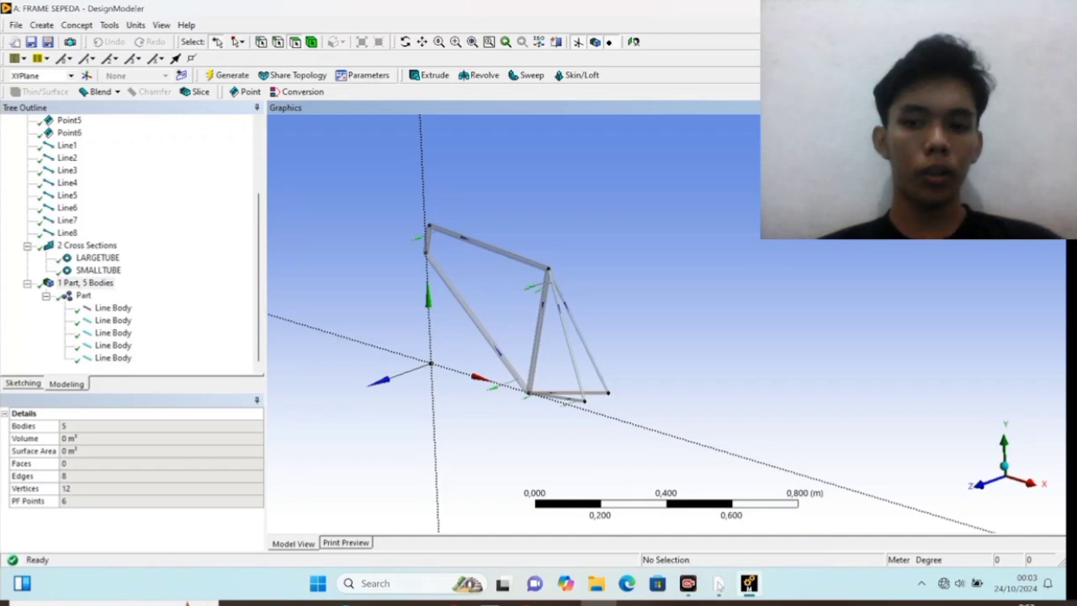
click(718, 583)
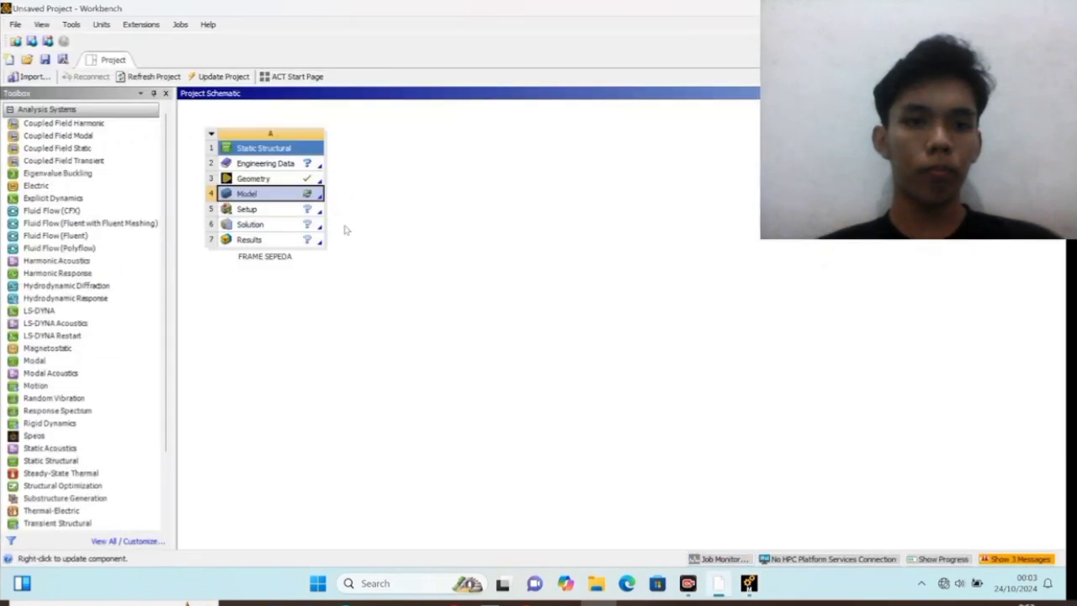
right_click(298, 195)
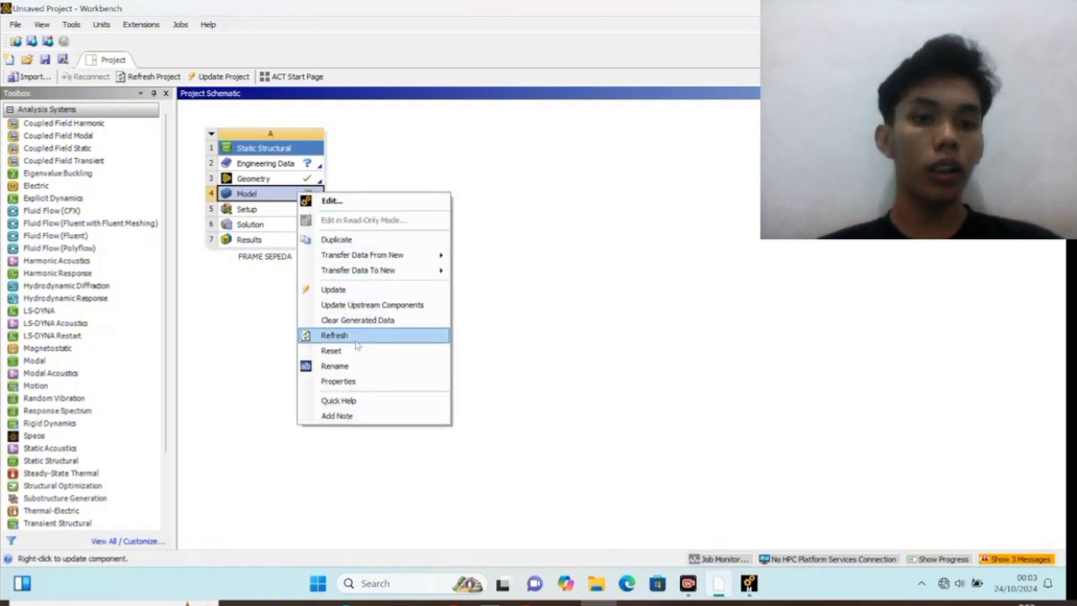
click(341, 334)
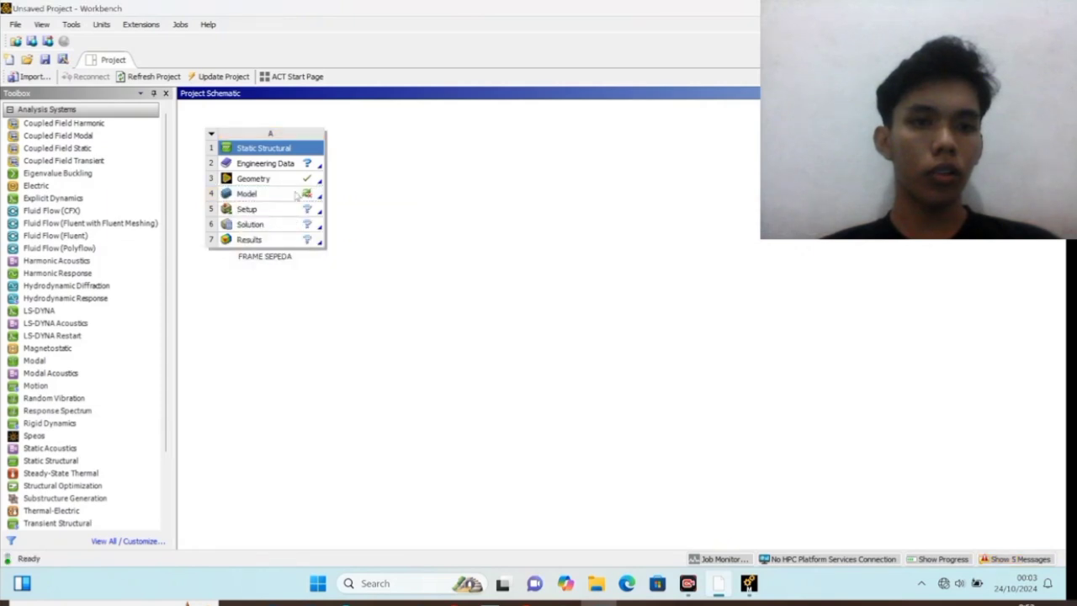
right_click(296, 194)
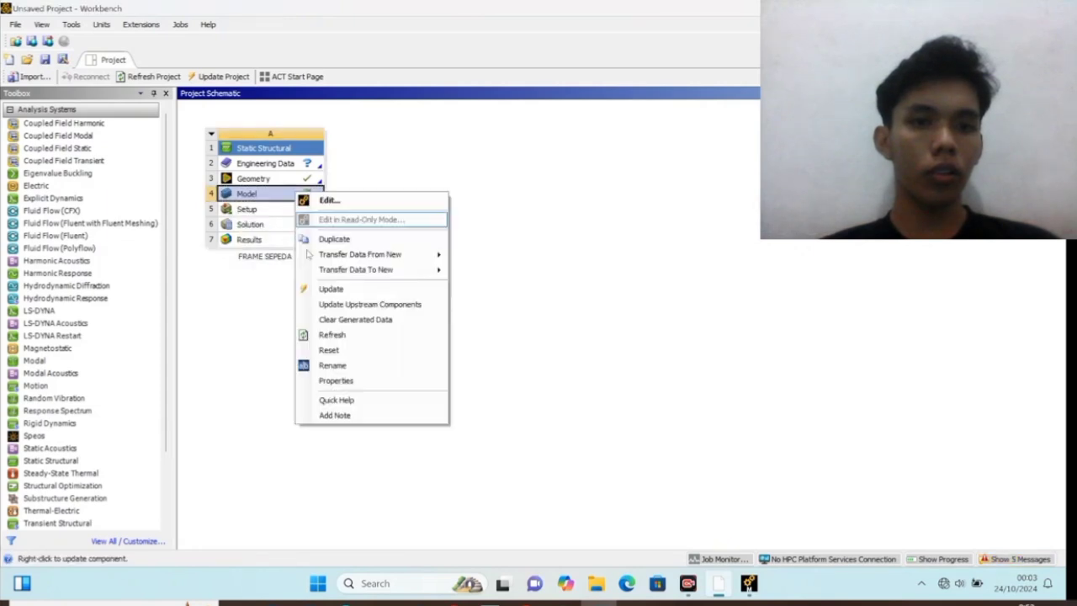
click(340, 289)
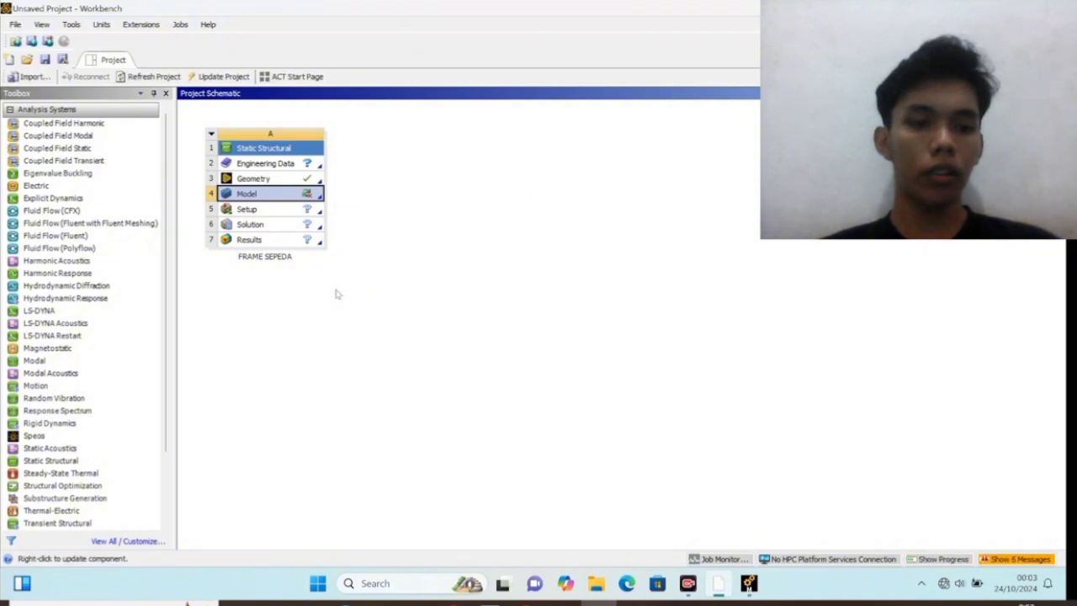
Open the system's Engineering Data, suppress and delete the CARBON material, and return to the project schematic
click(295, 180)
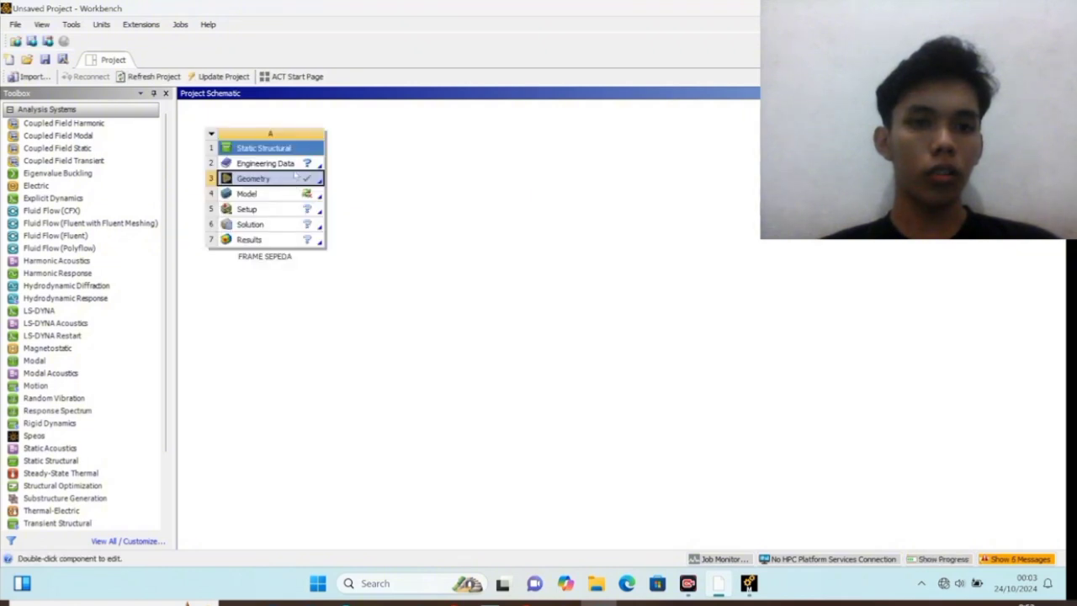
click(293, 164)
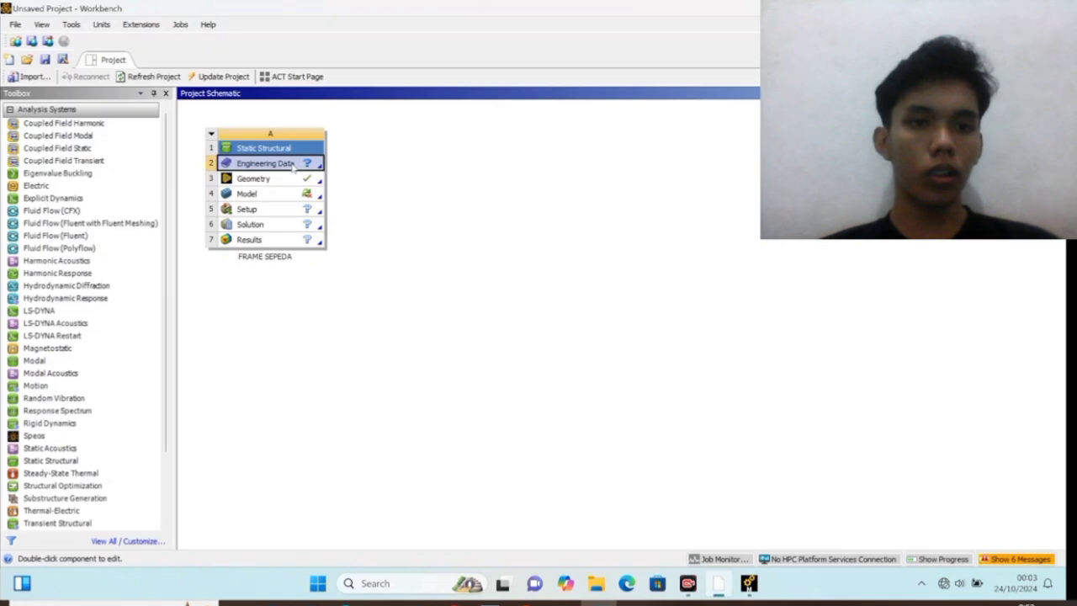
double_click(294, 164)
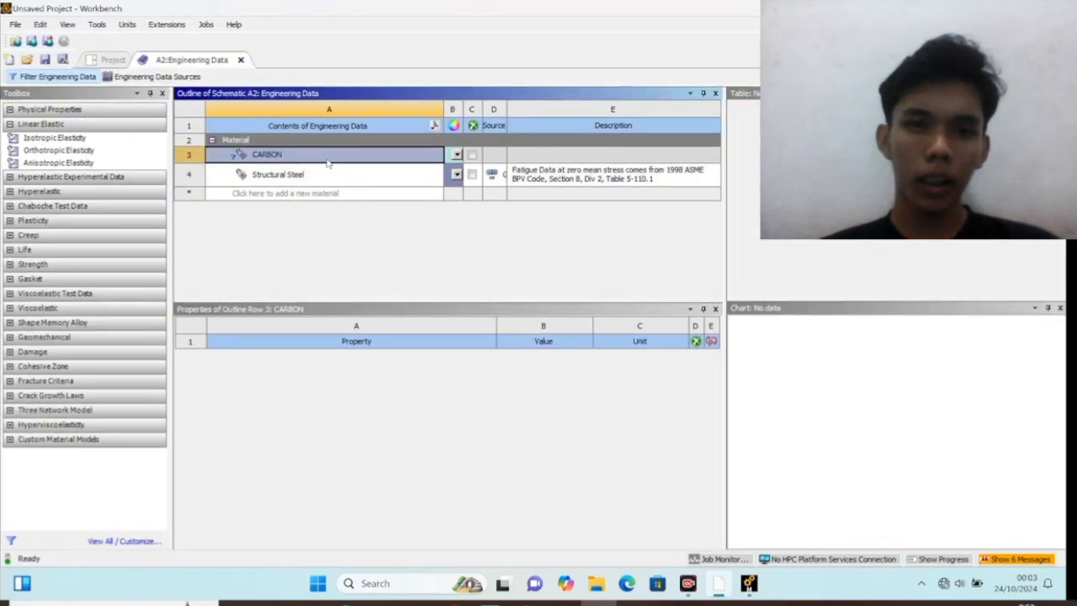
click(351, 172)
click(358, 158)
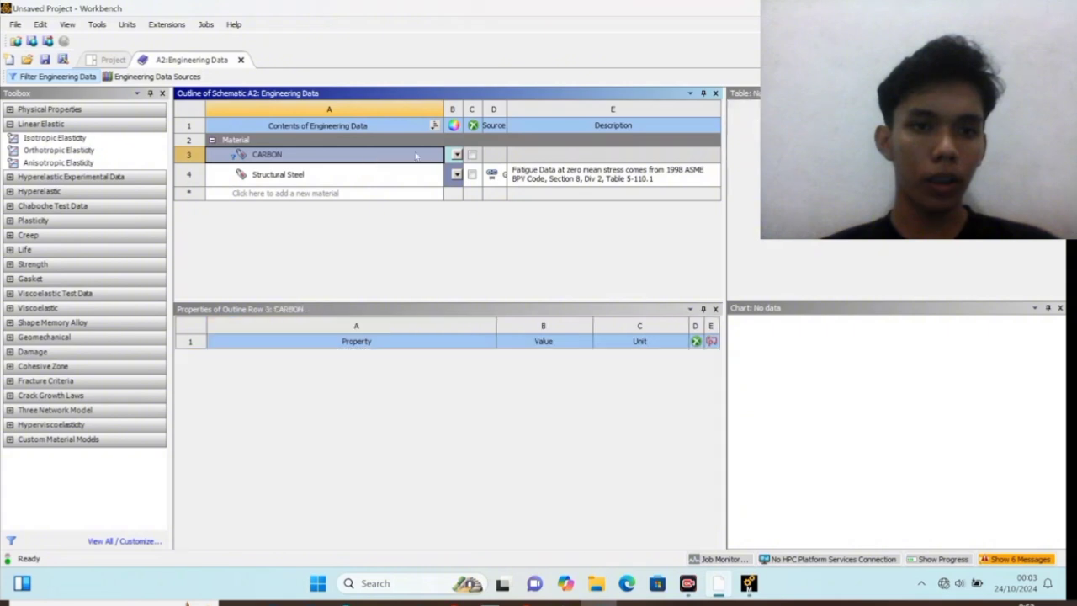
click(472, 154)
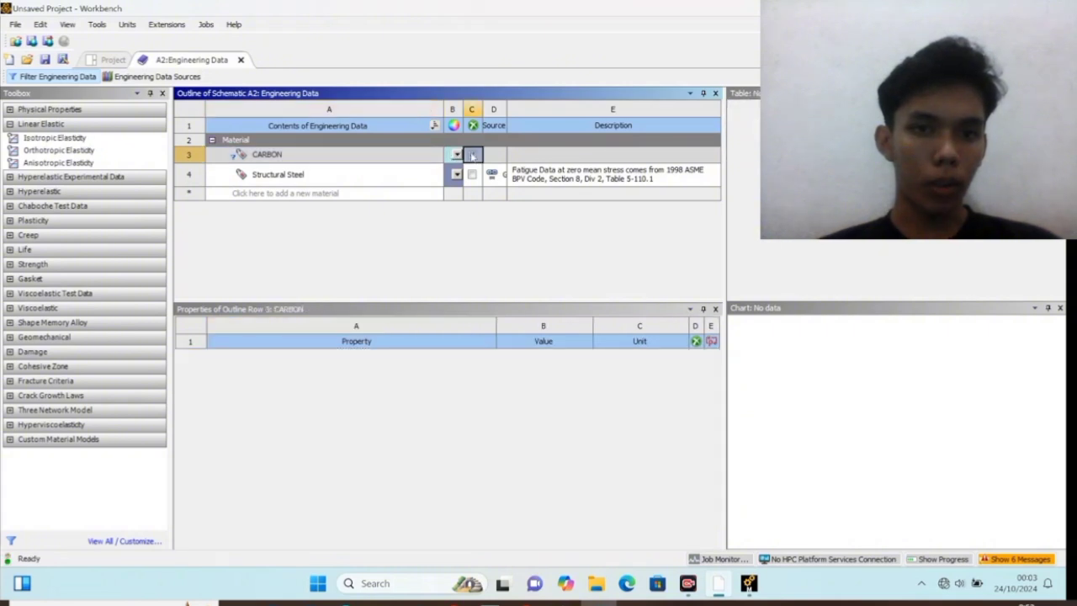
right_click(472, 157)
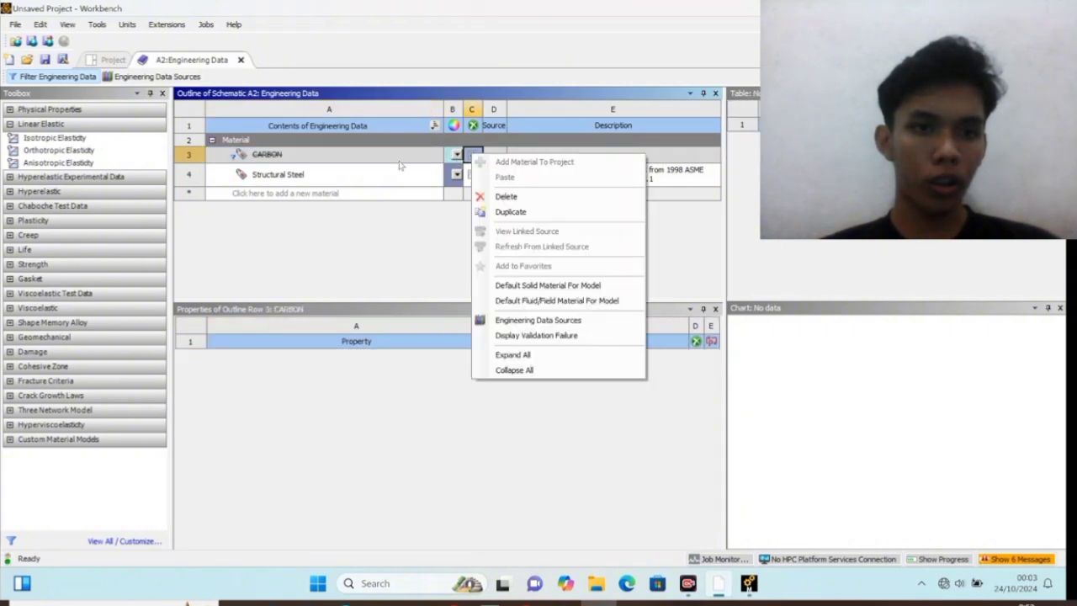
click(511, 200)
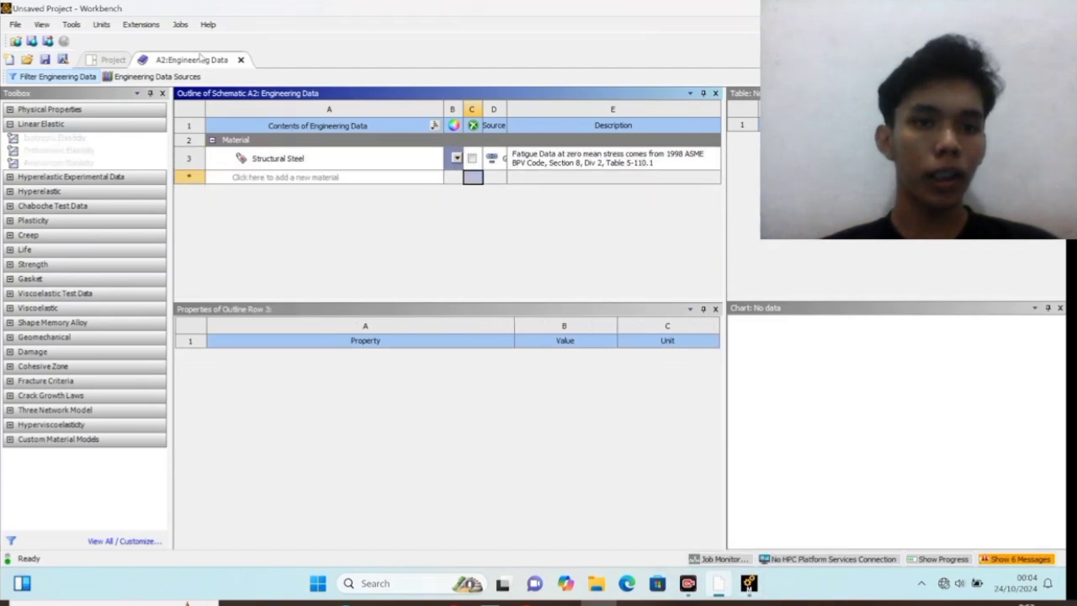
click(240, 61)
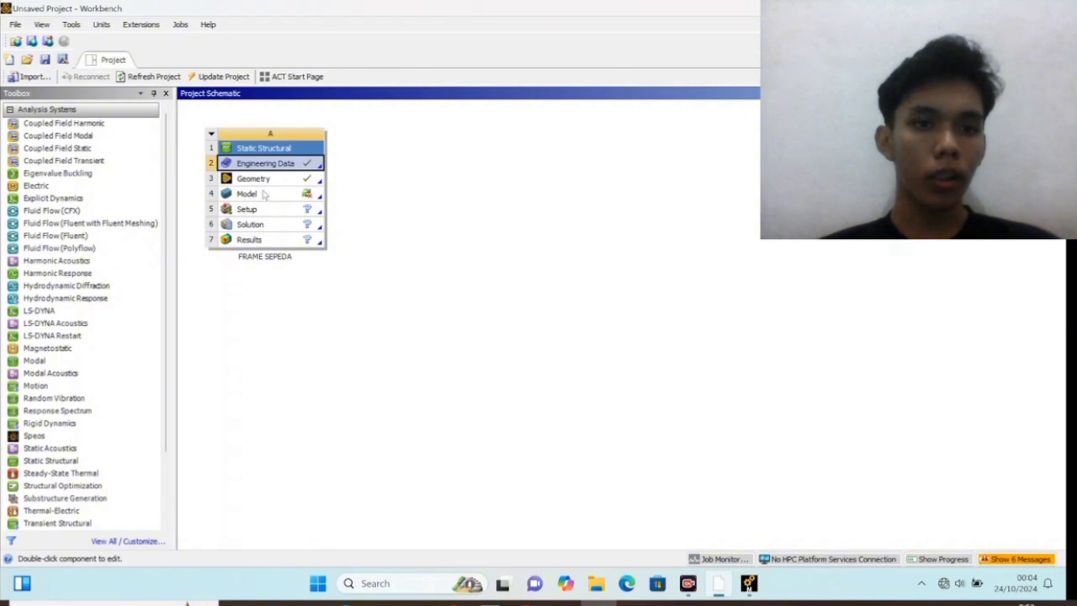
Open the Model of FRAME SEPEDA in Mechanical and examine its geometry import and the imported part
double_click(266, 194)
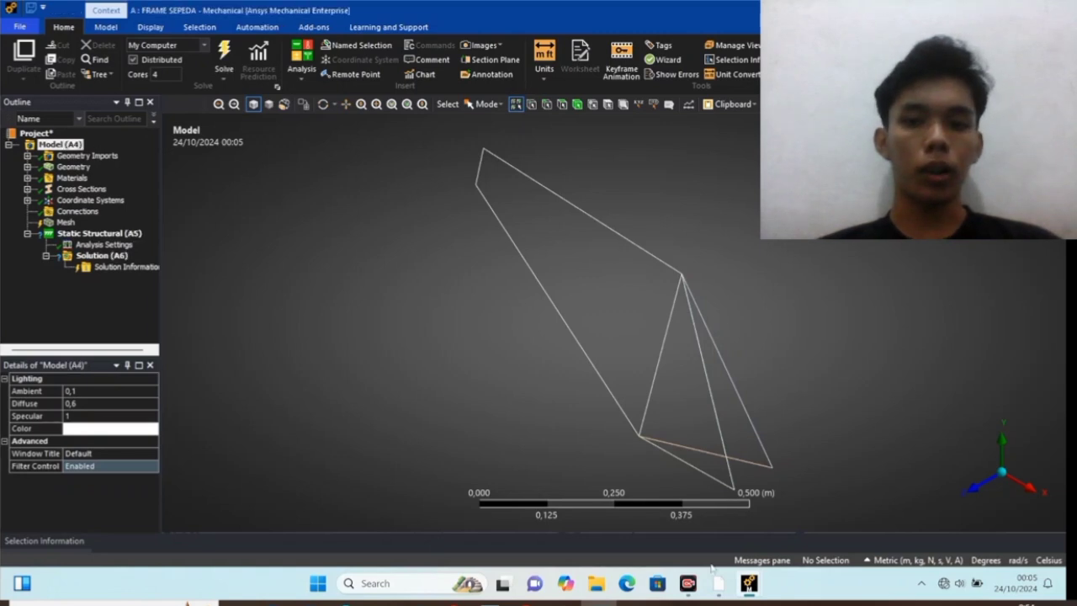
mouse_move(761, 586)
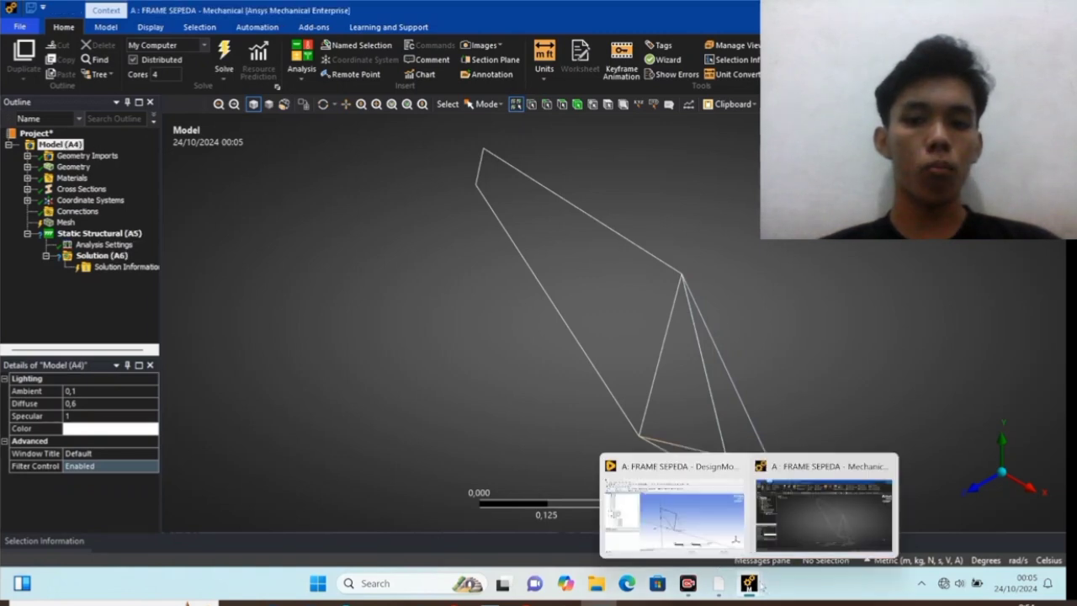
click(27, 156)
click(112, 166)
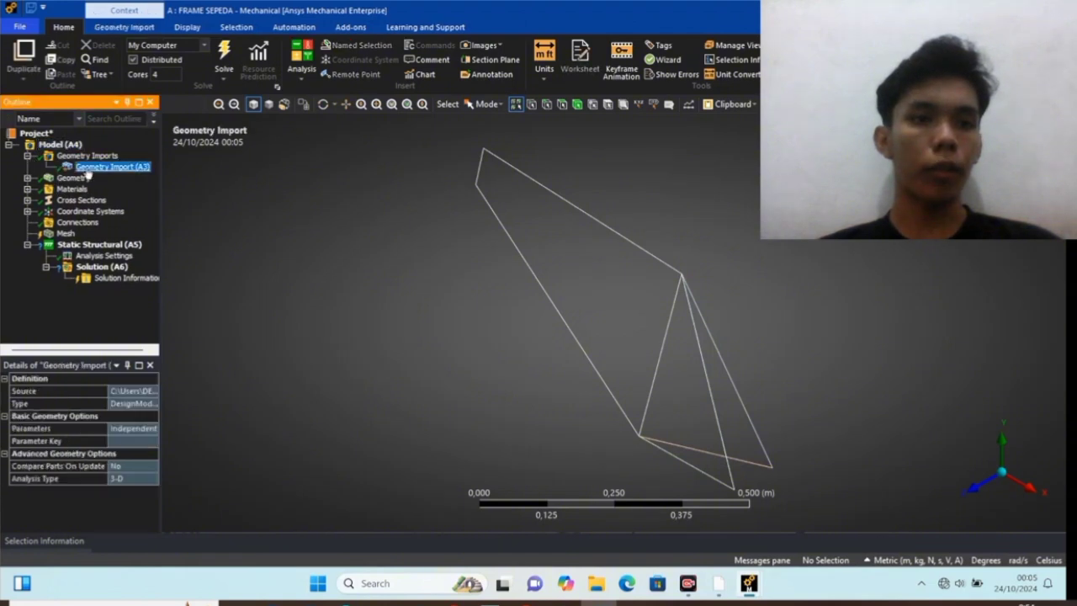
click(27, 177)
click(81, 189)
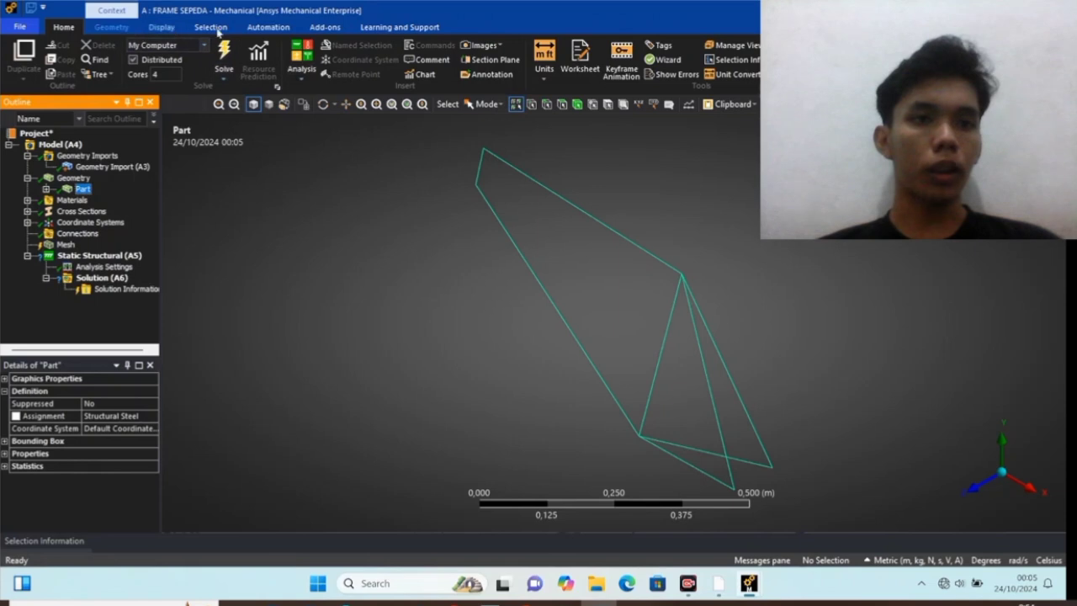
Display the part's line bodies as beams with their solid cross sections
click(116, 28)
click(161, 27)
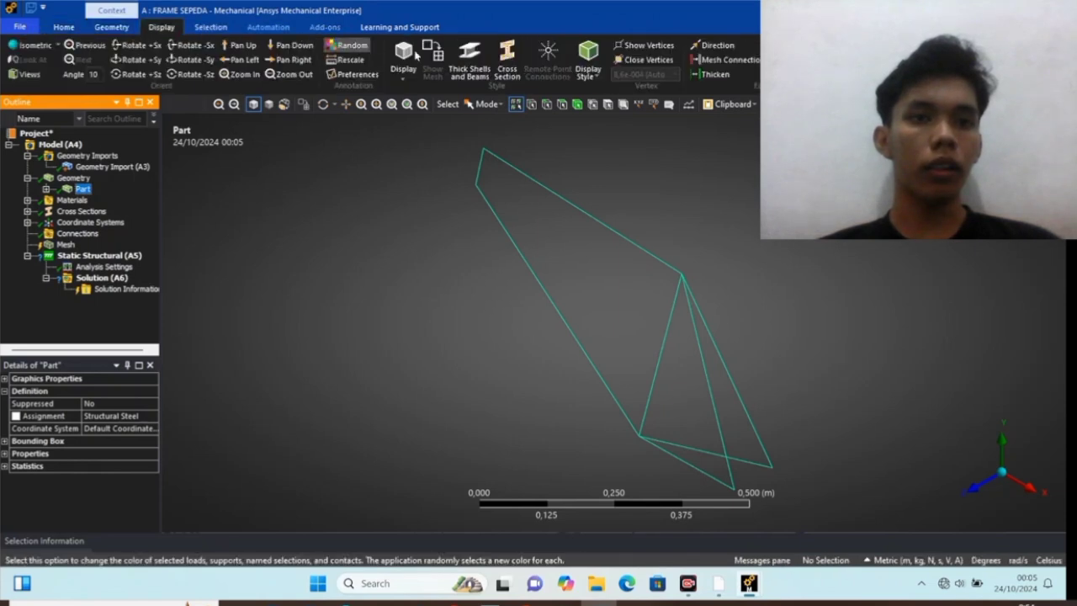
click(506, 60)
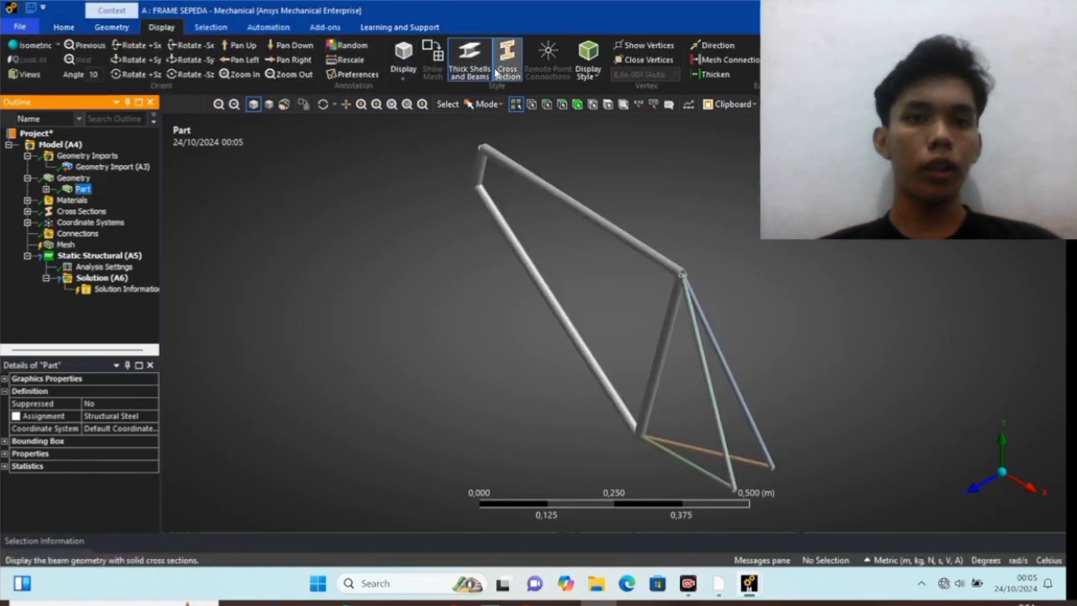
Add Carbon Fiber (395 GPa) to the model's materials
click(72, 200)
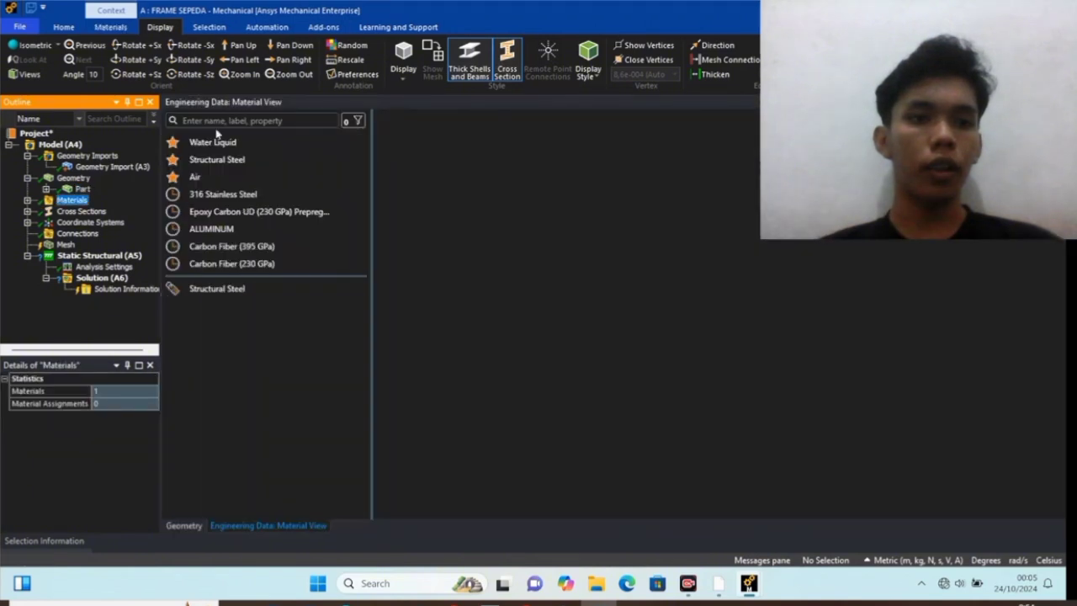
click(224, 246)
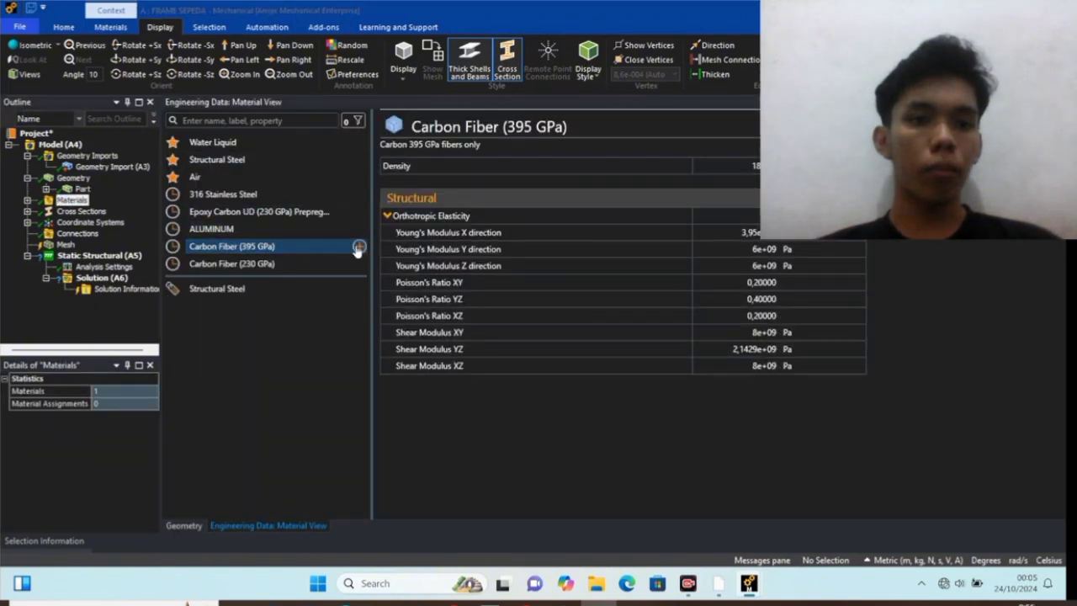
click(358, 246)
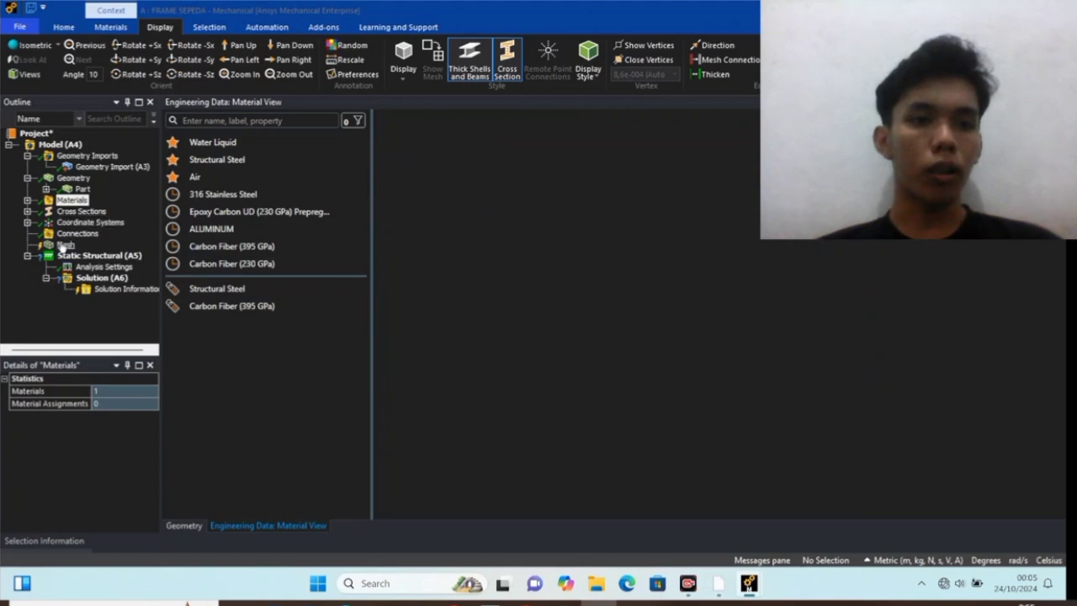
Generate the frame's mesh with the default settings and inspect it
click(65, 244)
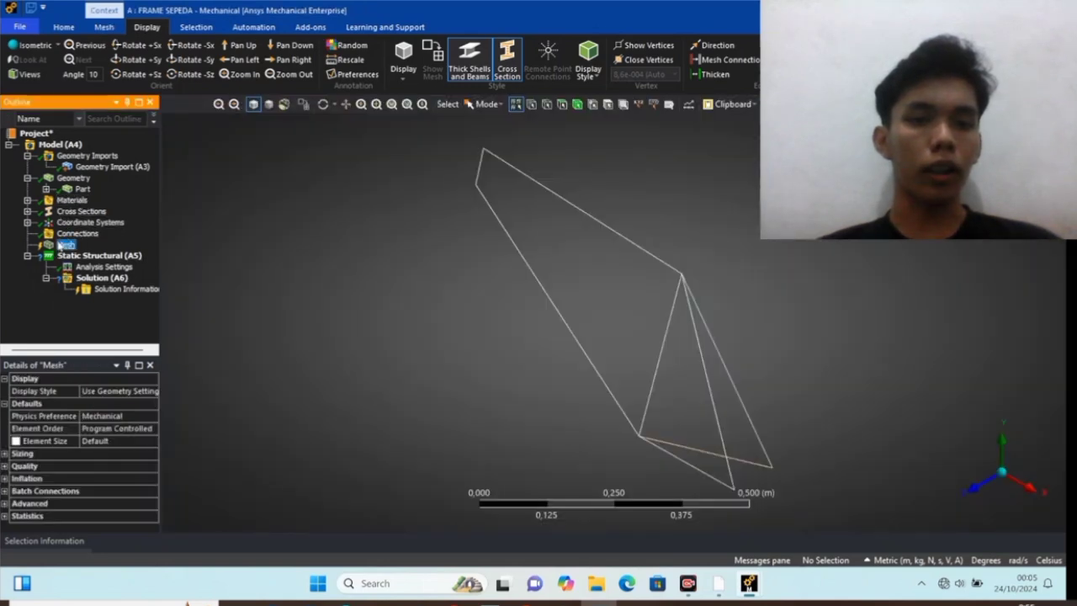
right_click(60, 244)
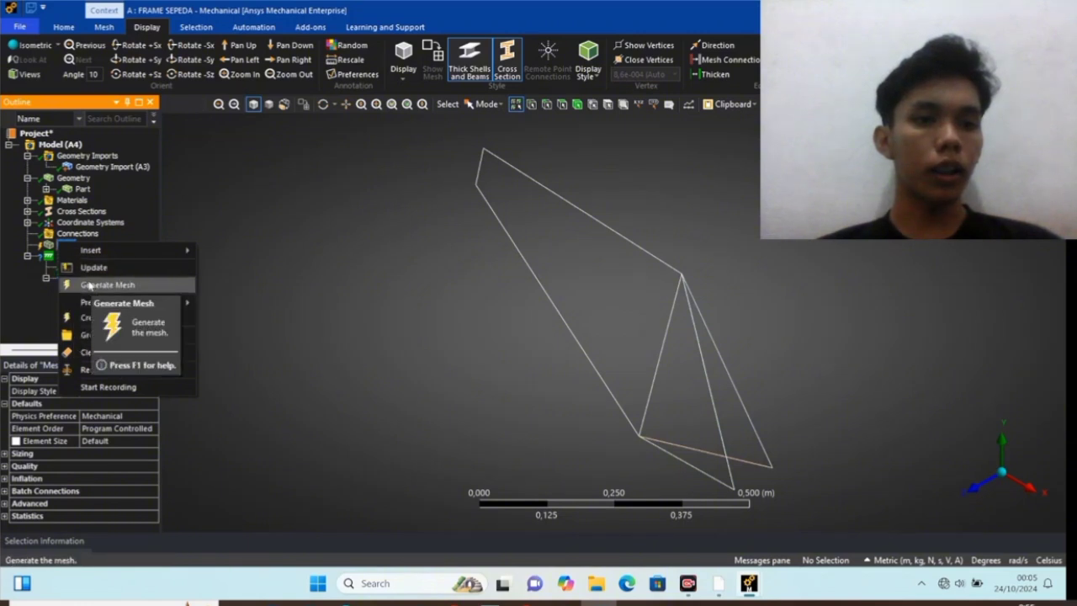
click(89, 285)
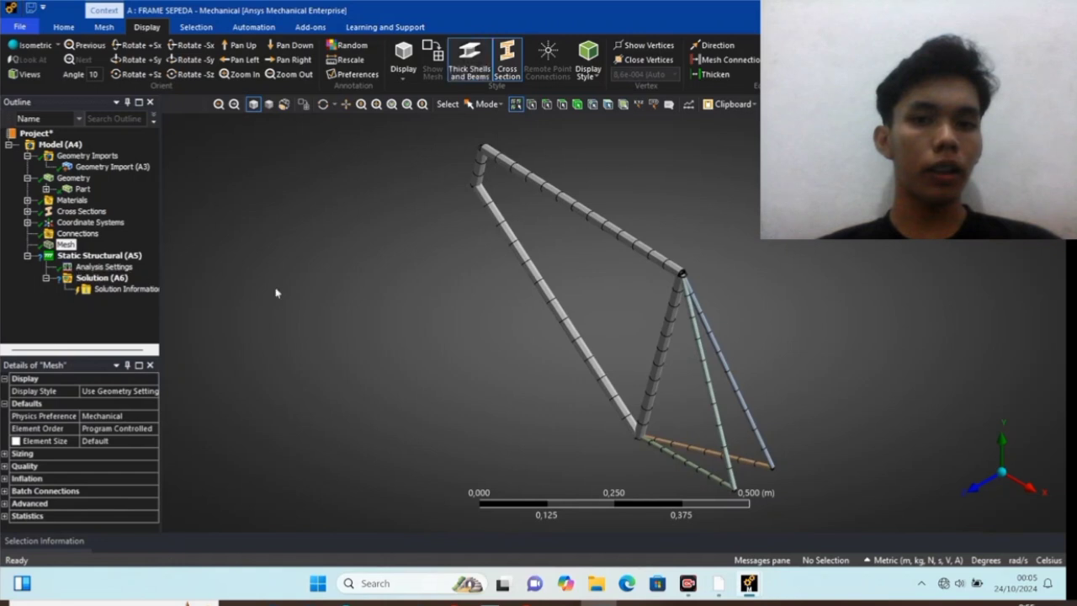
scroll(523, 333, down, 2)
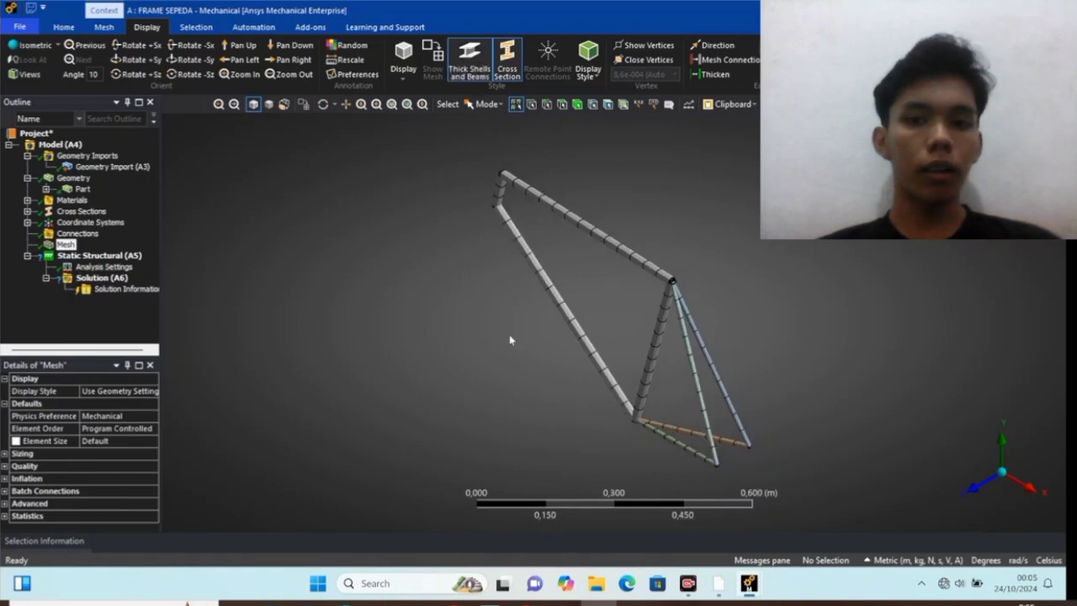
middle_drag(511, 336, 525, 329)
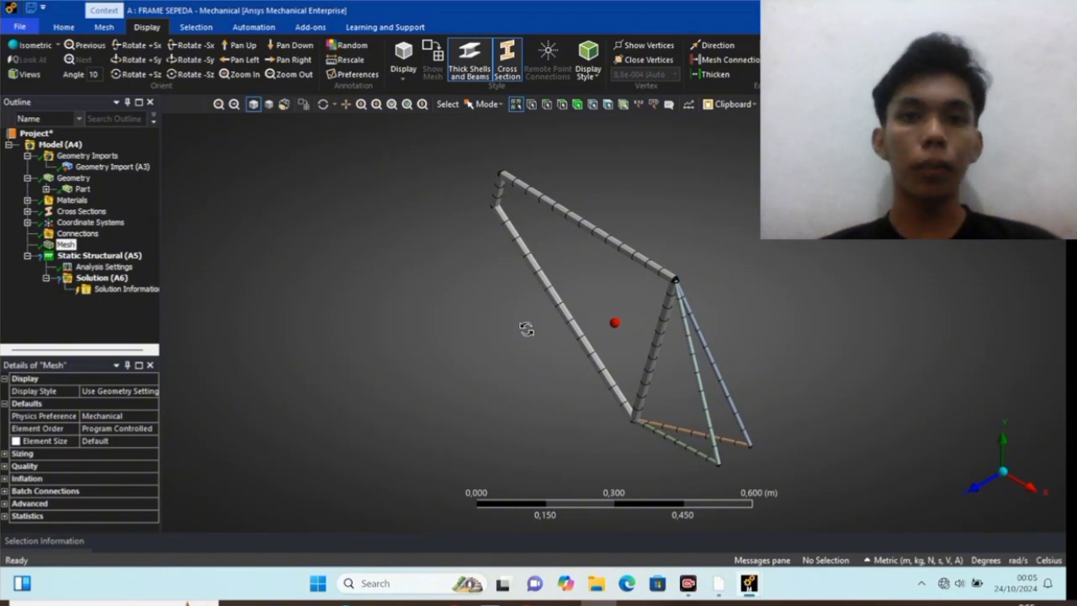
middle_drag(526, 329, 528, 328)
Insert a Sizing control for the mesh
right_click(66, 244)
mouse_move(91, 257)
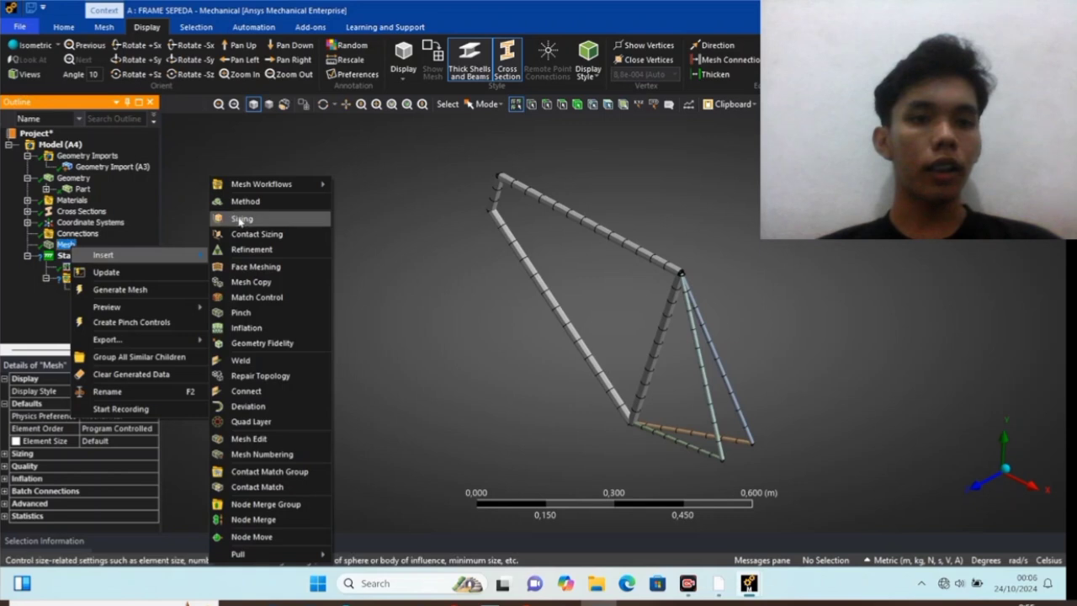
click(240, 218)
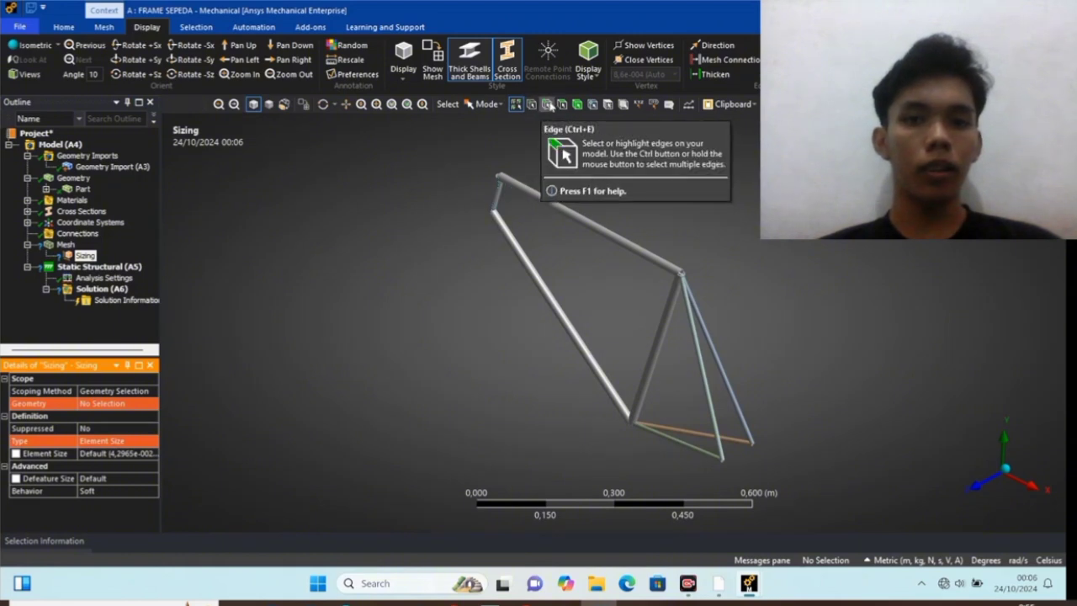
Scope the mesh sizing to all eight edges of the bicycle frame
click(546, 104)
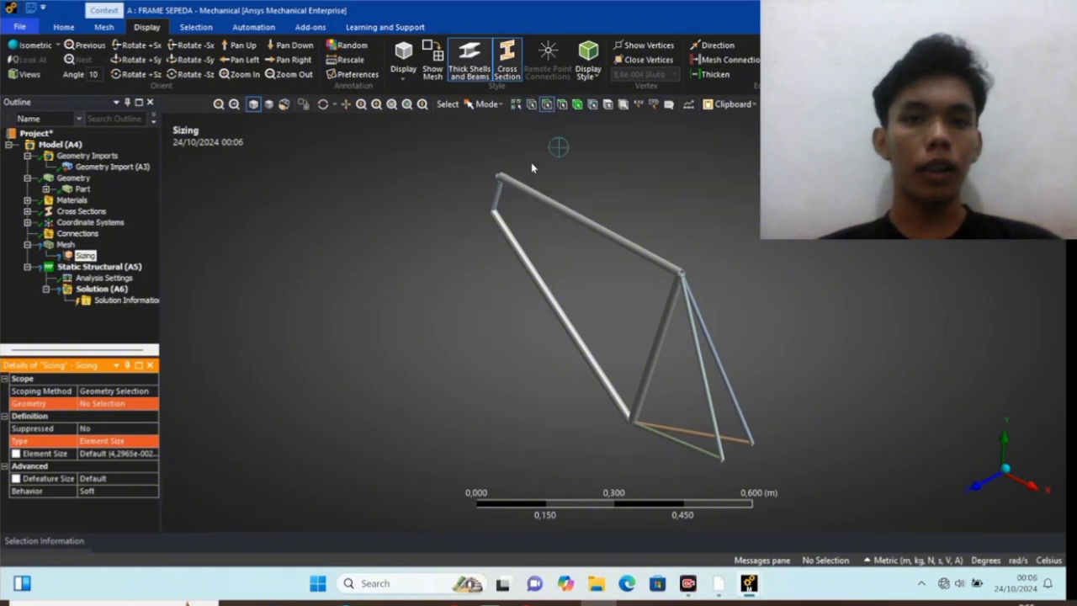
click(500, 196)
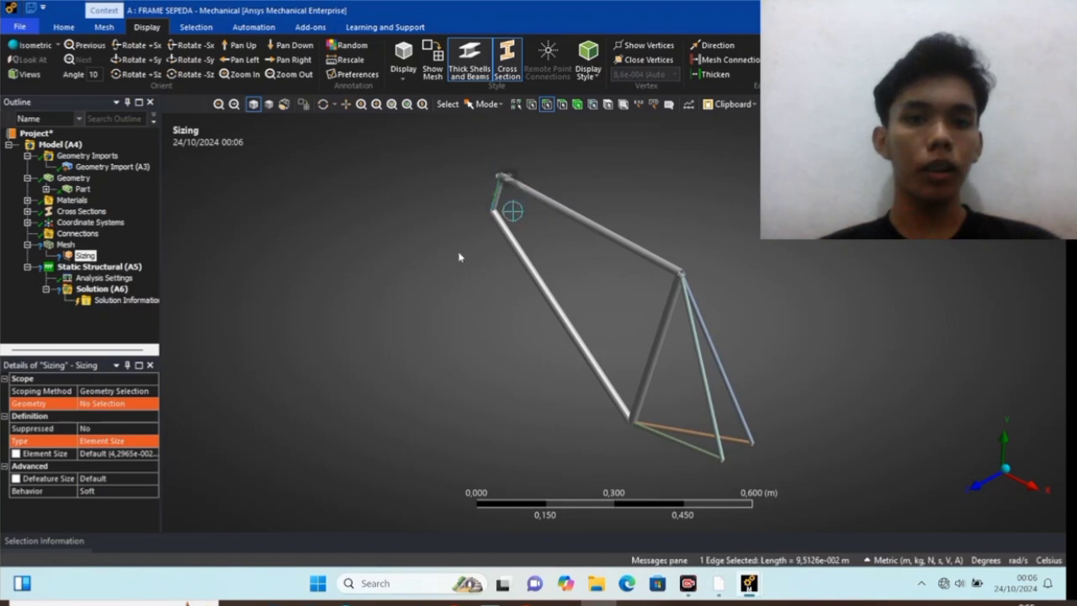
ctrl+click(538, 204)
ctrl+click(525, 244)
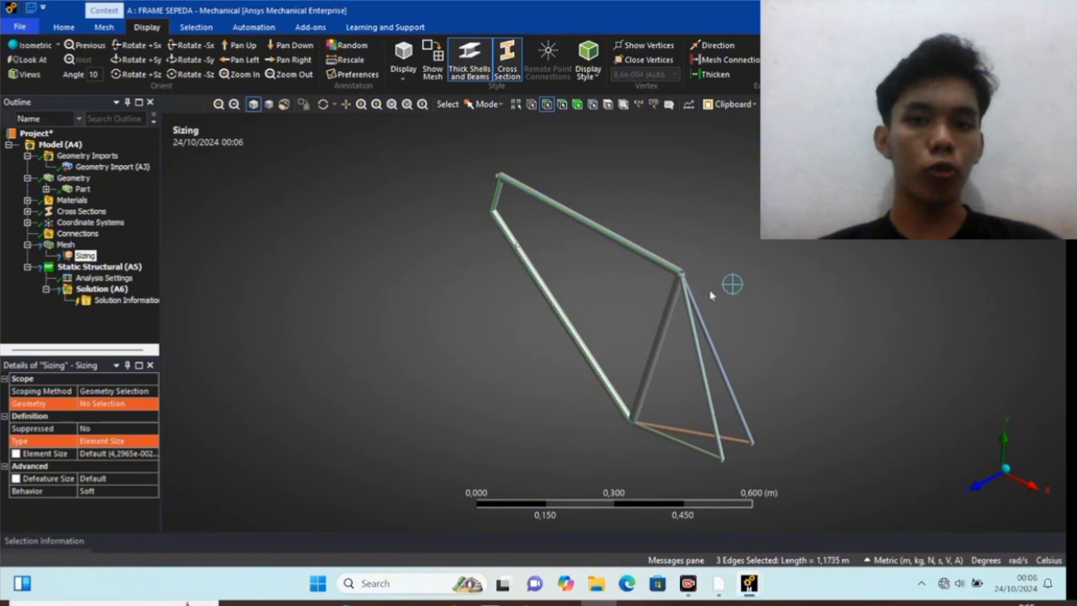
ctrl+click(673, 315)
ctrl+click(699, 318)
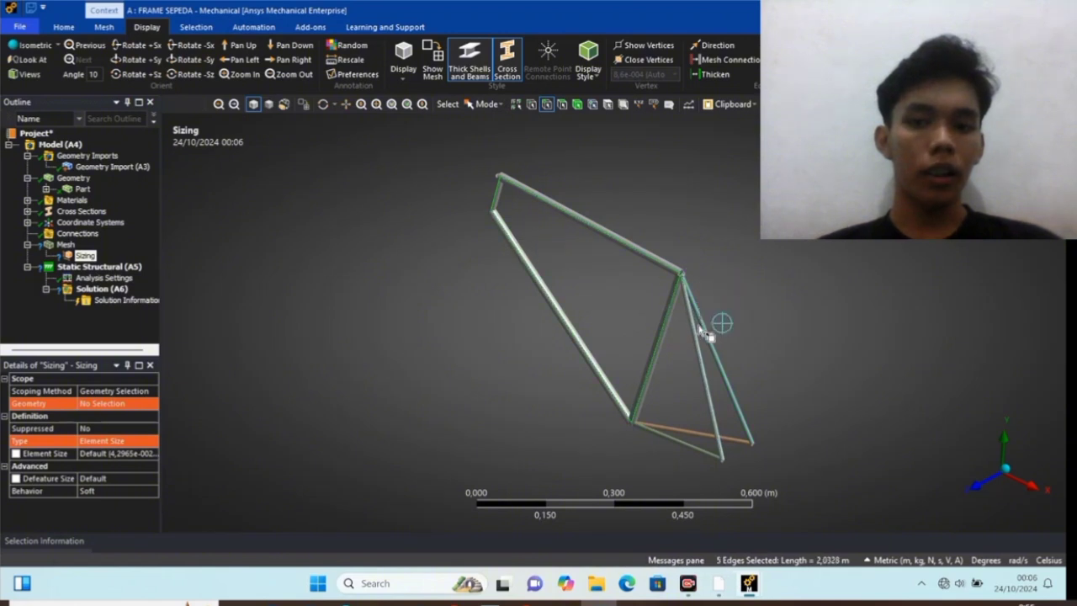
ctrl+click(696, 331)
ctrl+click(688, 432)
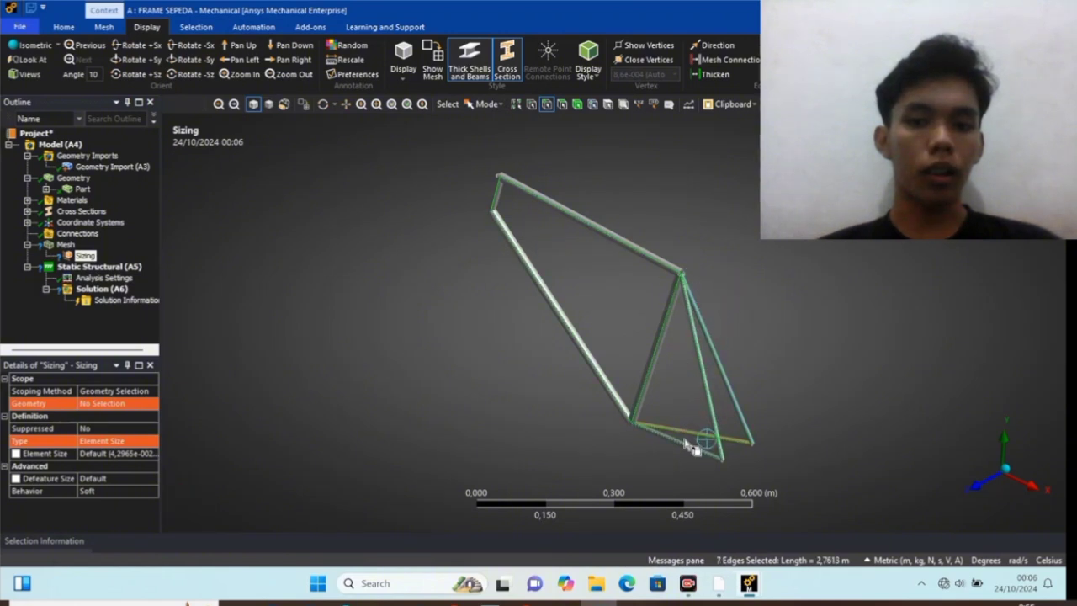
ctrl+click(693, 446)
click(105, 403)
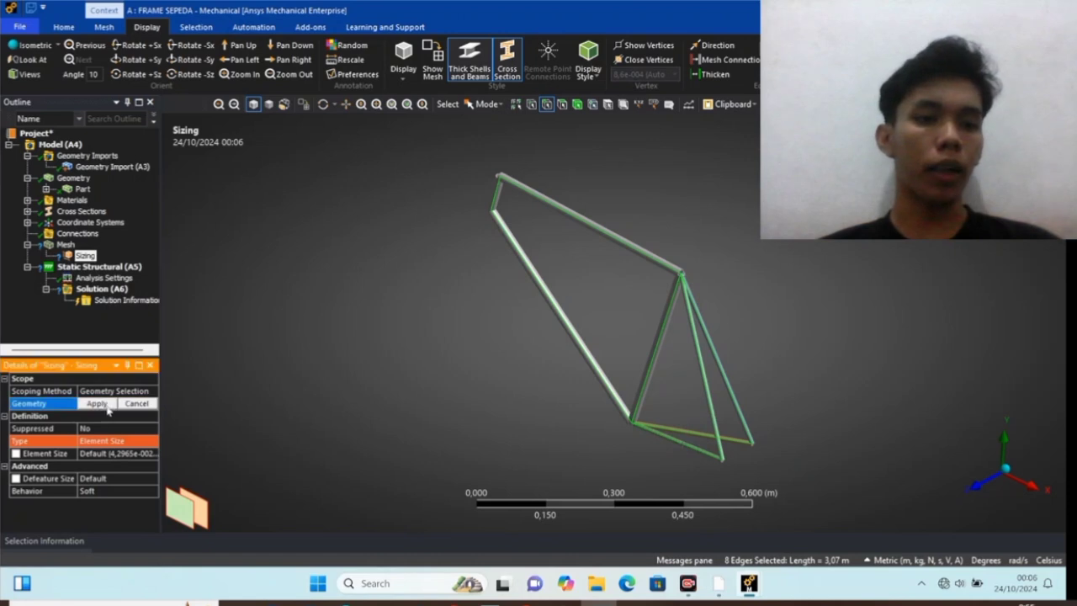
click(110, 404)
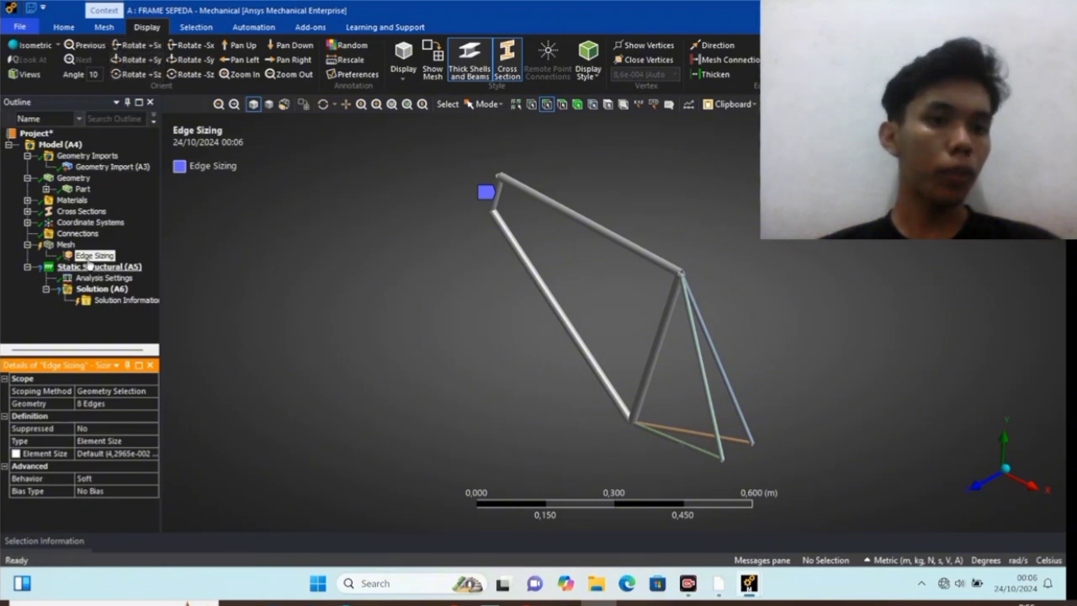
Change the edge sizing type to Number of Divisions and reapply the eight frame edges as its geometry
click(85, 442)
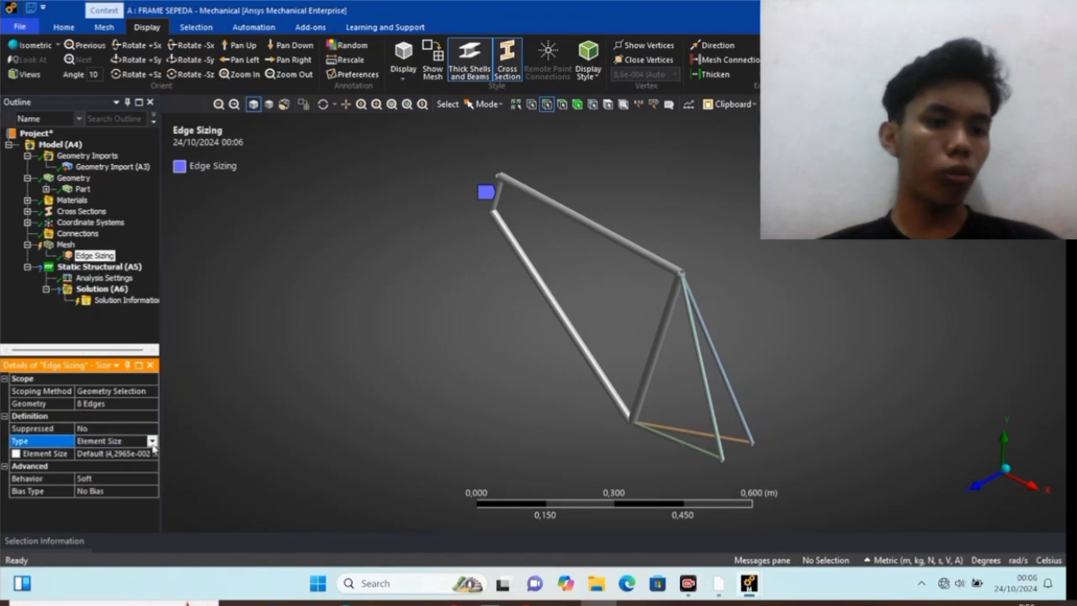
click(151, 441)
click(131, 462)
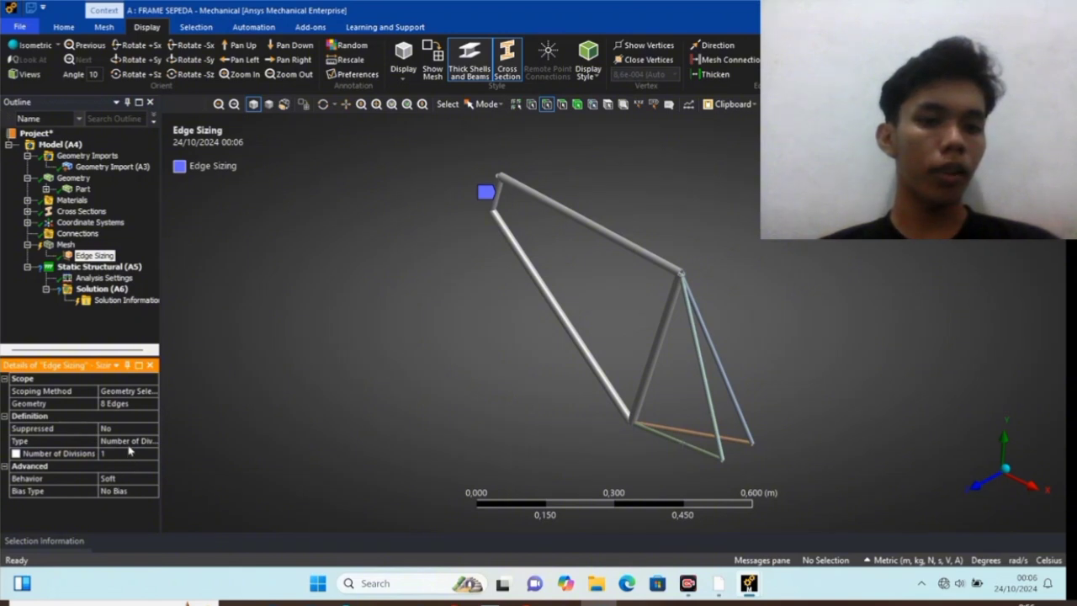
click(127, 405)
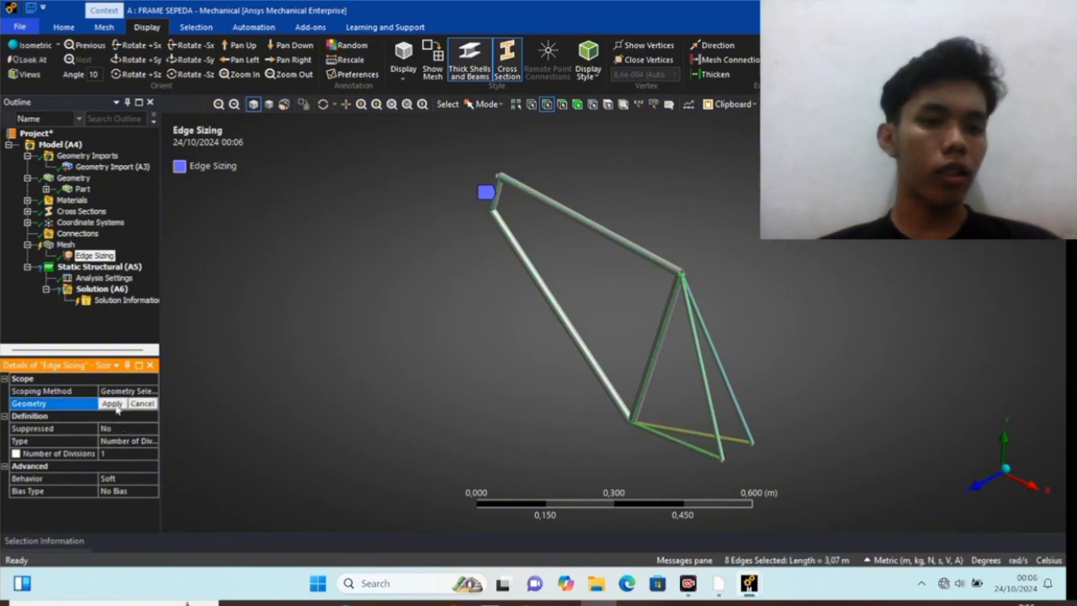
click(112, 404)
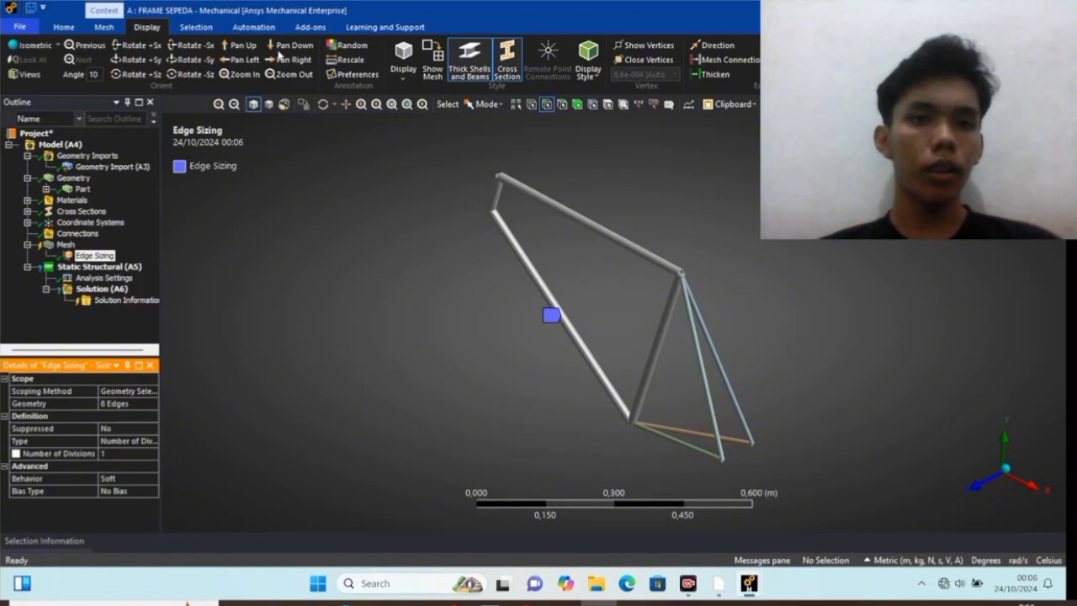
Insert a Fixed Support in the static structural analysis
click(66, 29)
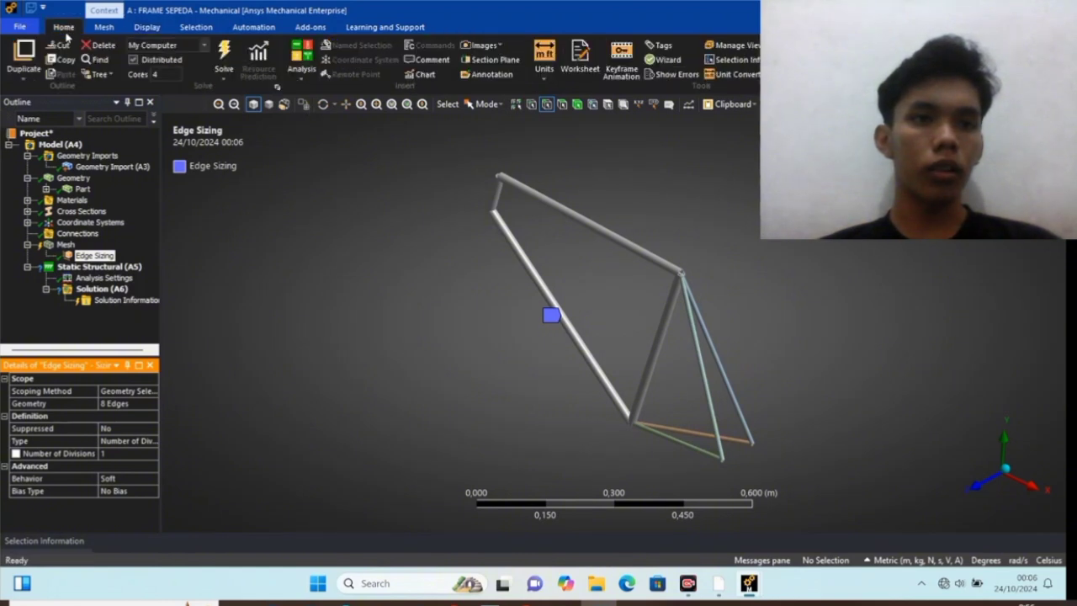
click(107, 268)
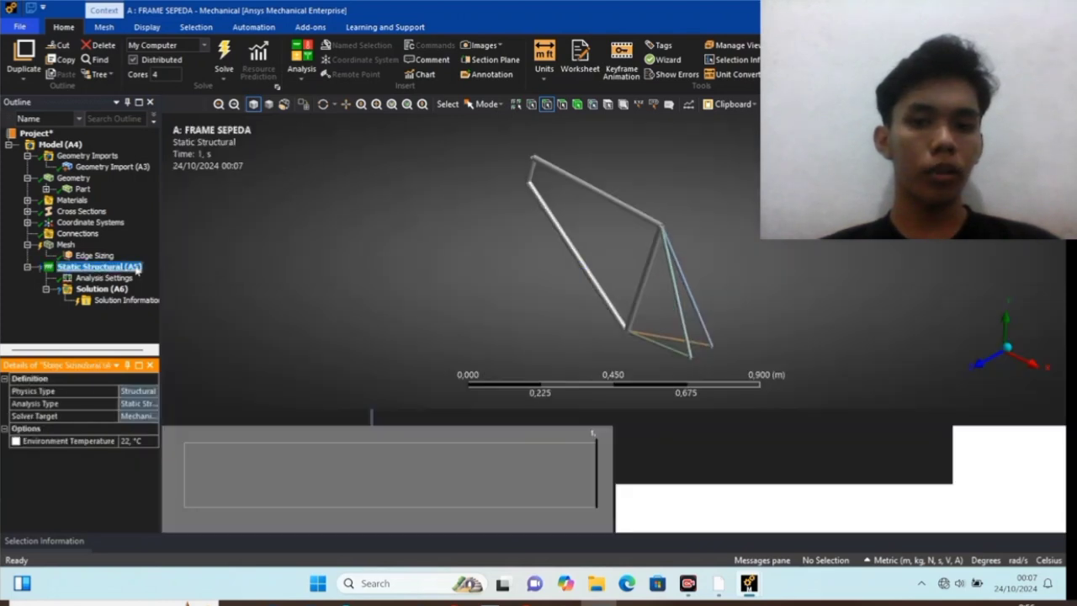
right_click(132, 270)
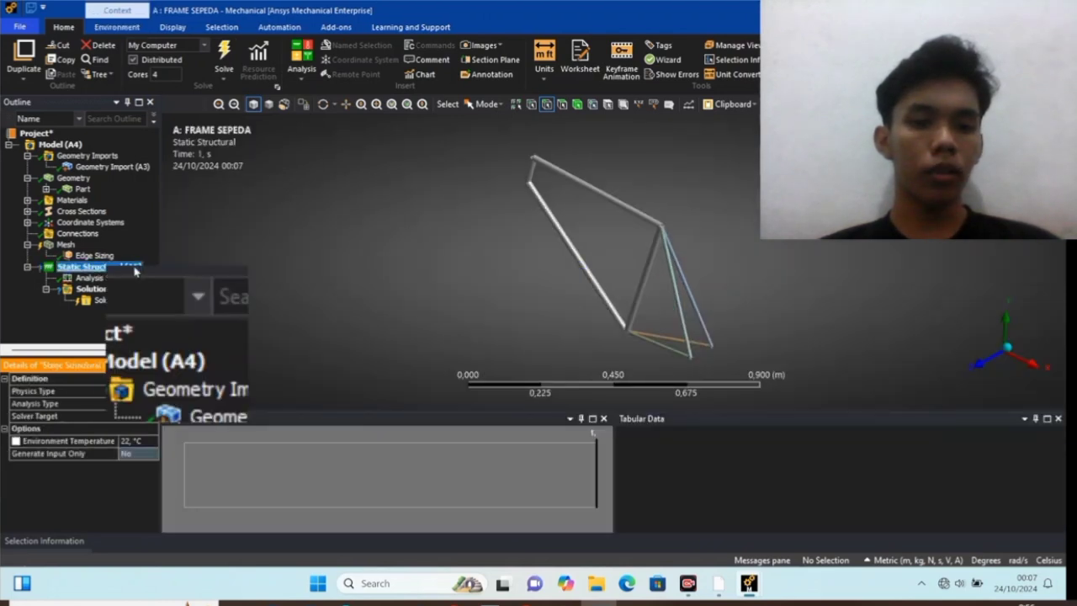
mouse_move(136, 275)
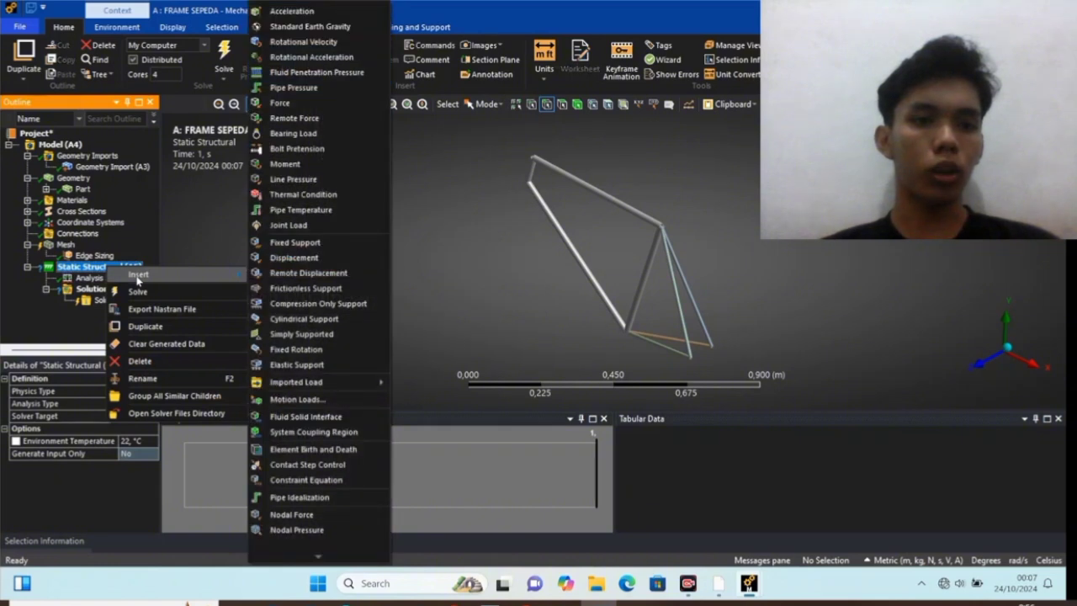
click(286, 242)
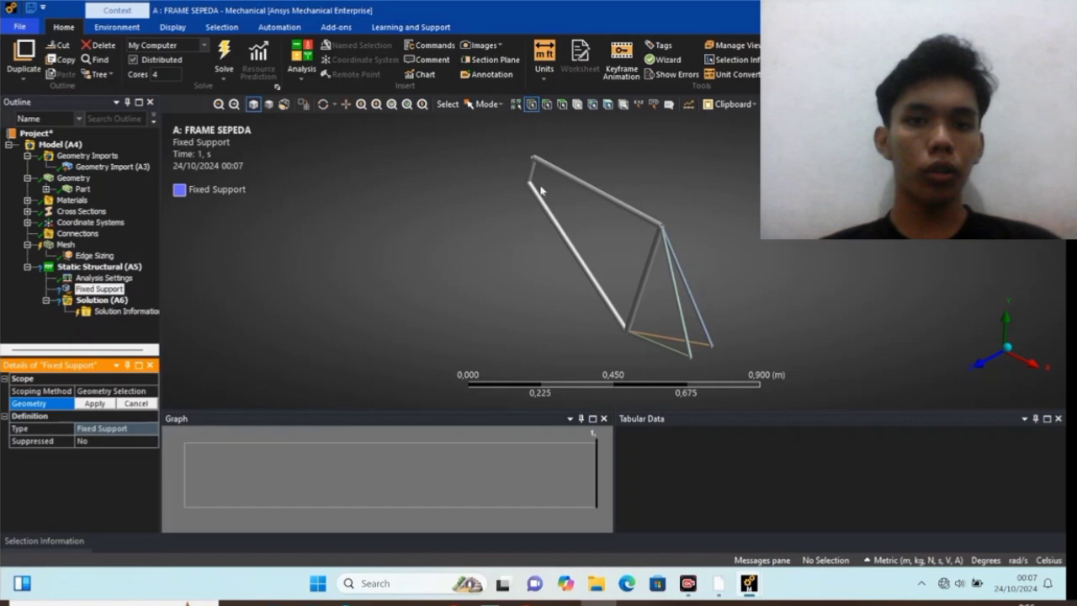
Scope the fixed support to the two vertices at the upper and lower ends of the head tube
scroll(513, 168, up, 1)
scroll(505, 161, up, 1)
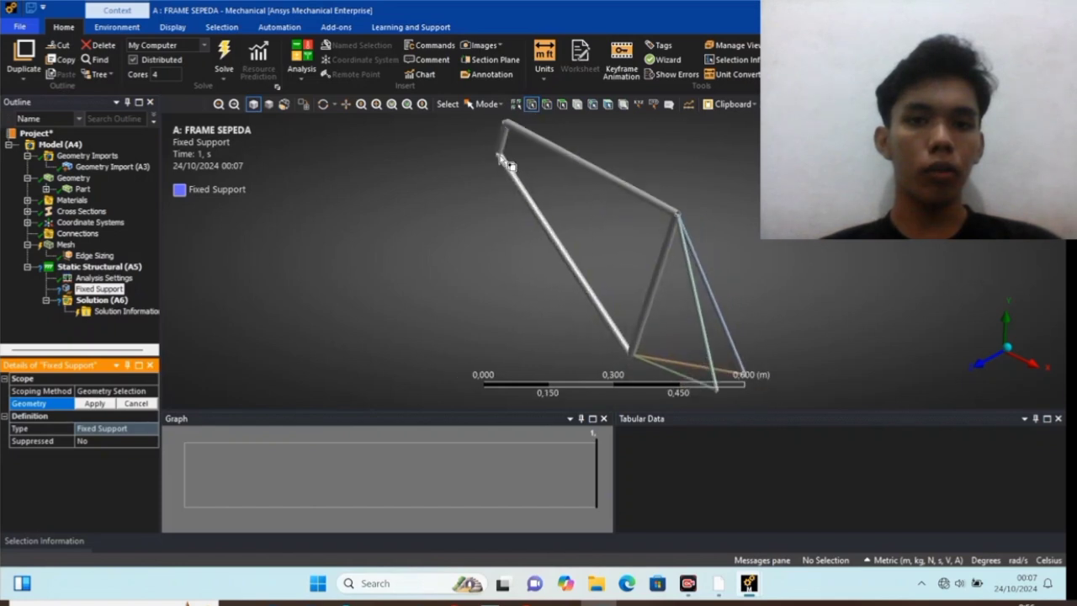
click(500, 155)
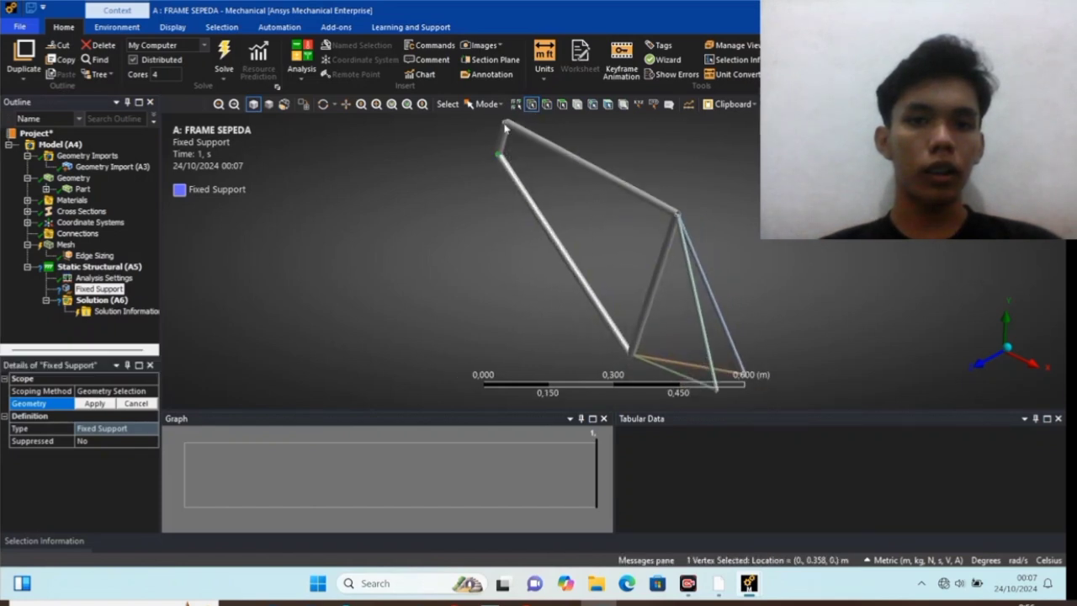
ctrl+click(507, 124)
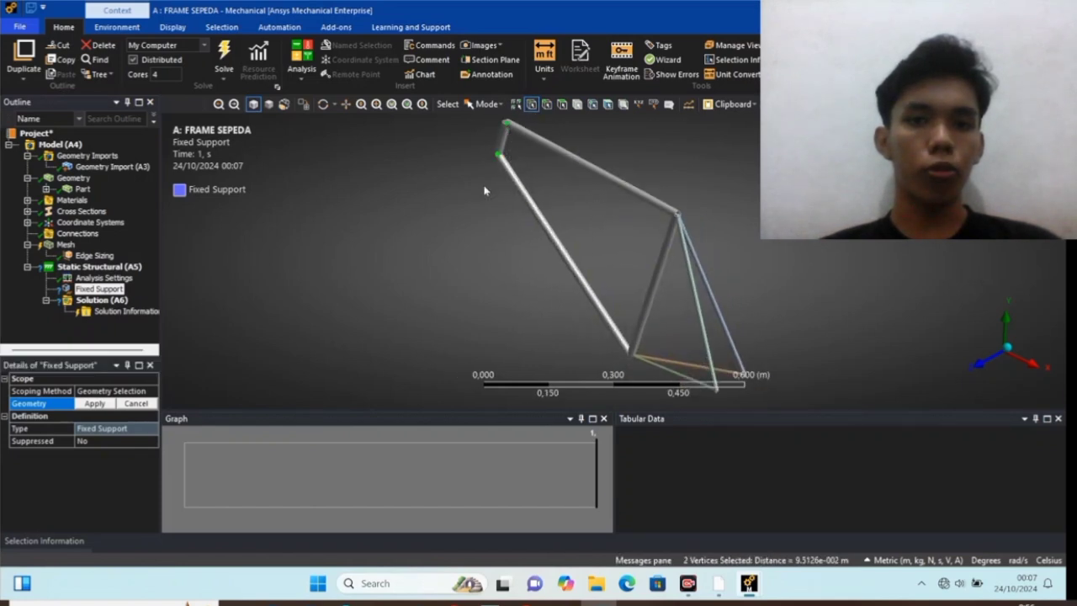
click(95, 403)
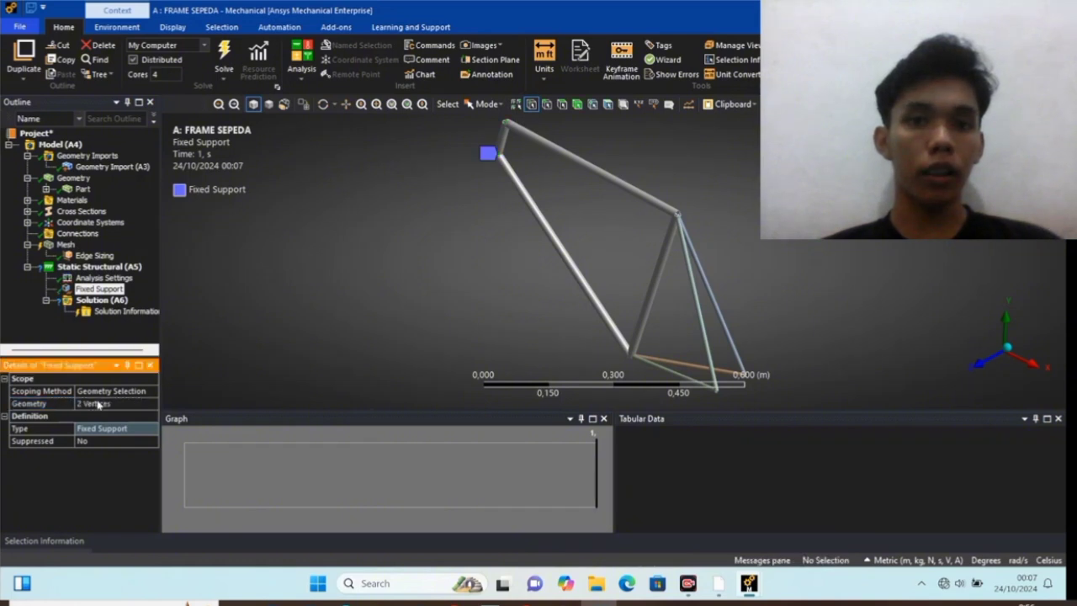
scroll(467, 331, down, 2)
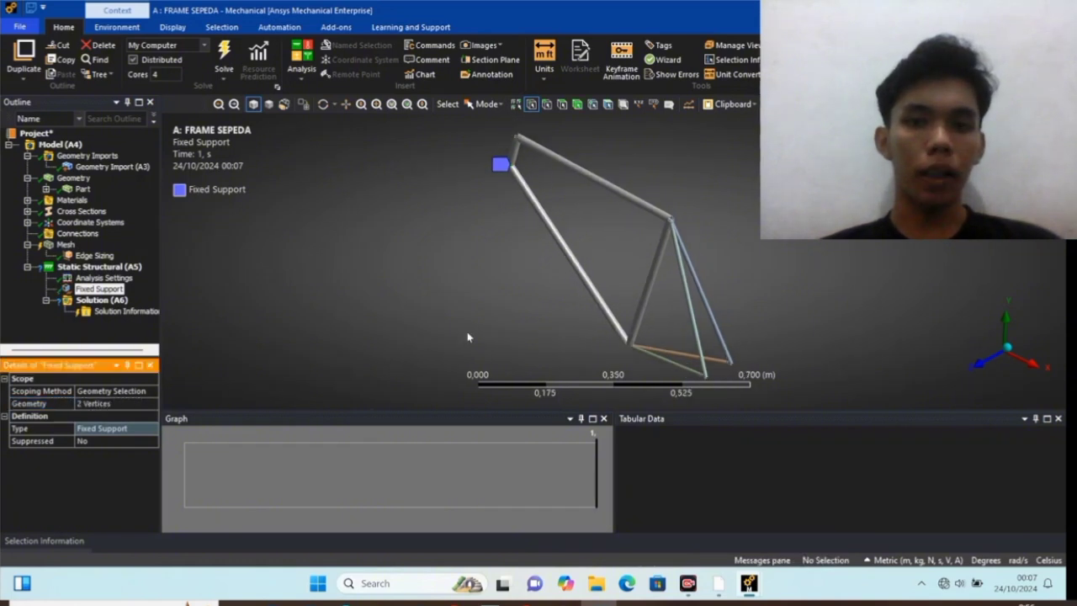
scroll(514, 289, down, 2)
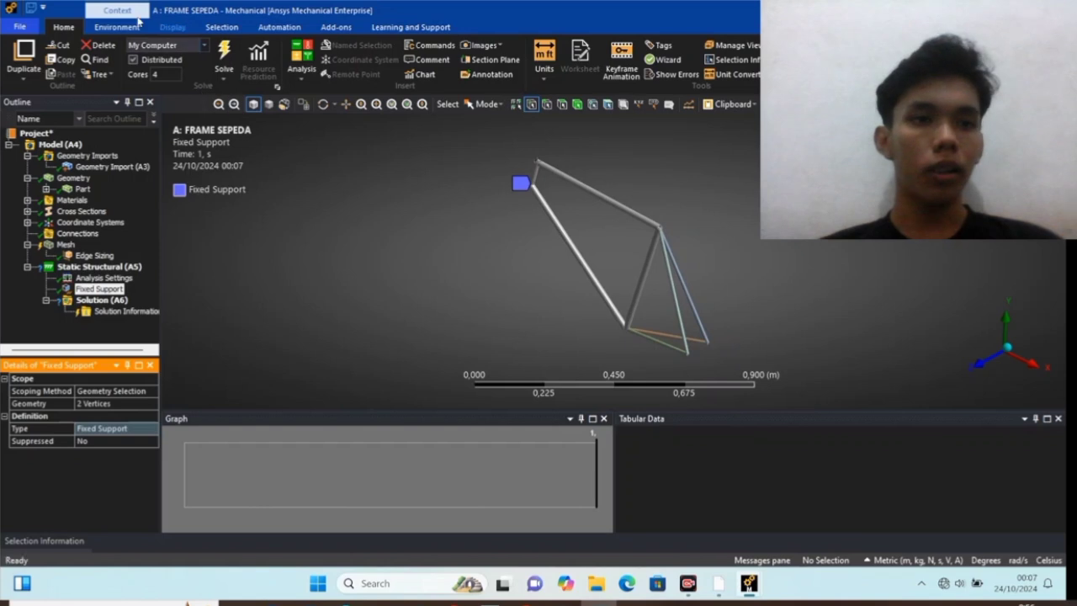
Insert a Displacement support in the static structural analysis and set its Y and Z components to 0 m
right_click(113, 268)
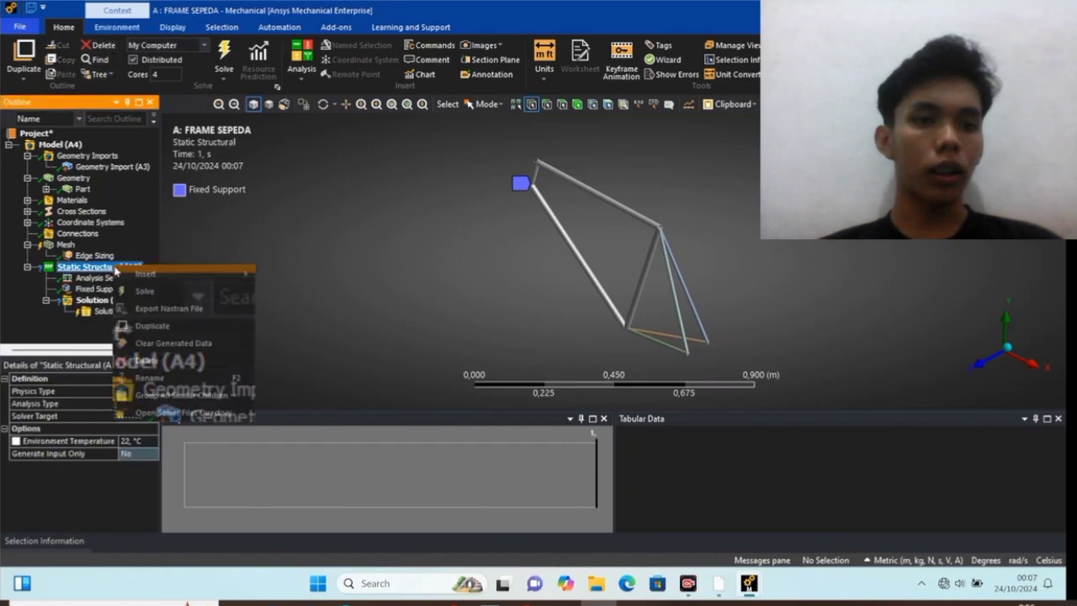
mouse_move(183, 276)
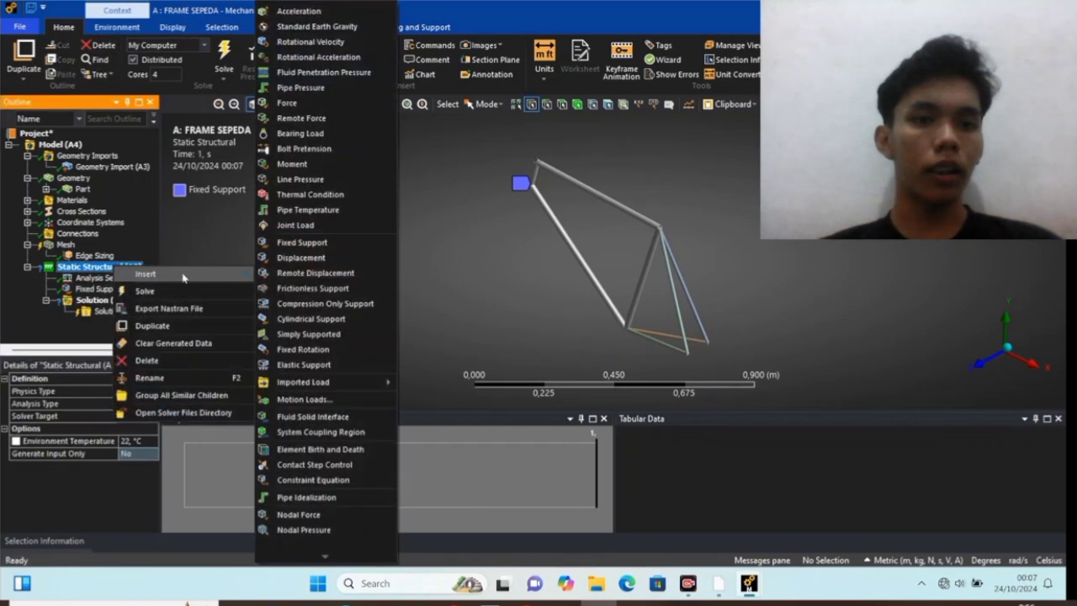
click(286, 258)
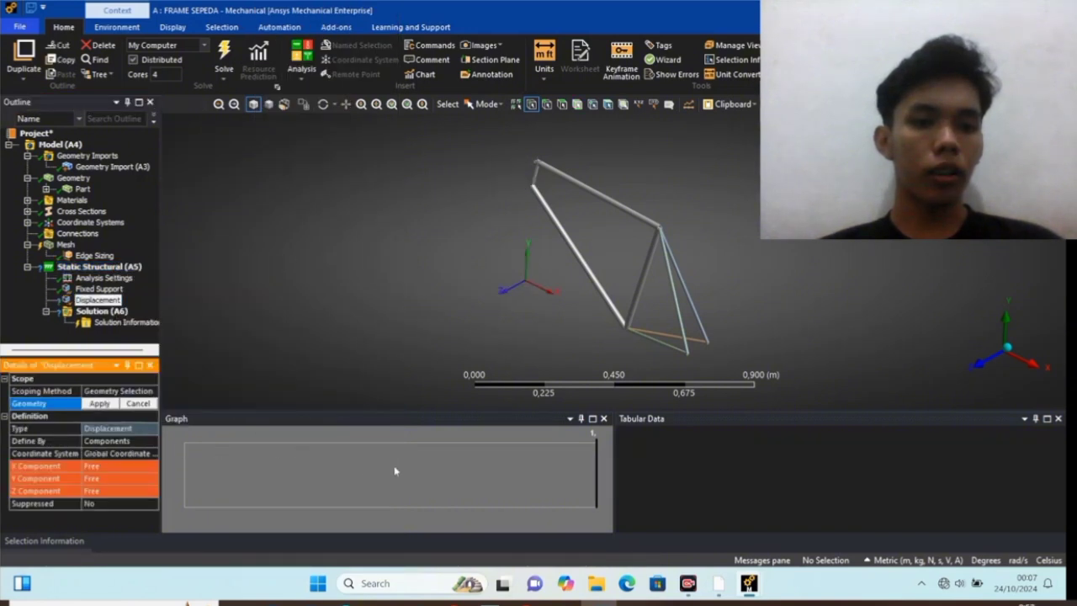
middle_drag(390, 381, 312, 377)
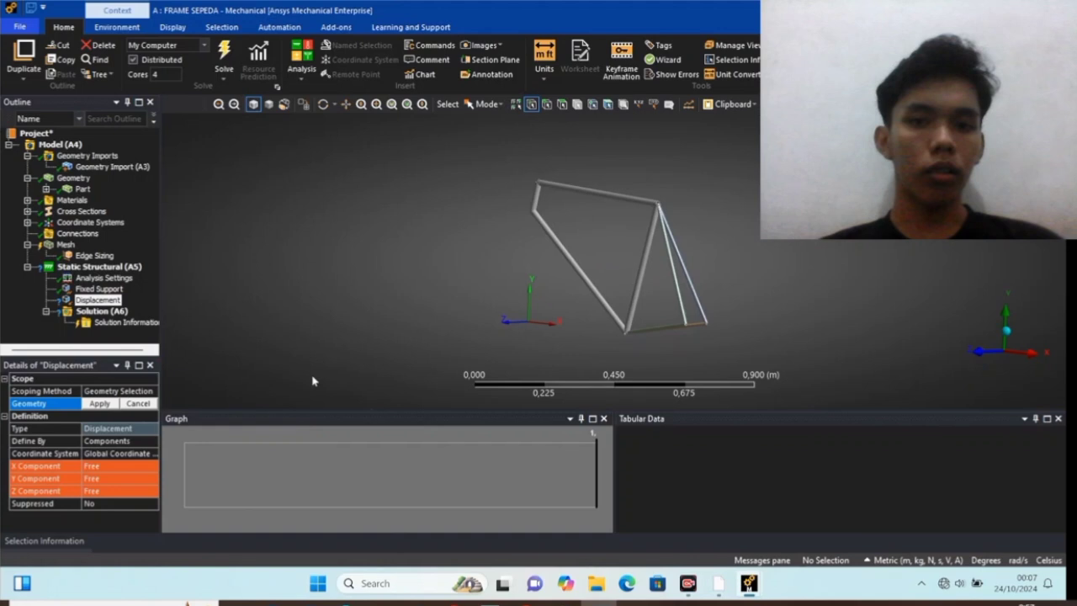
click(105, 467)
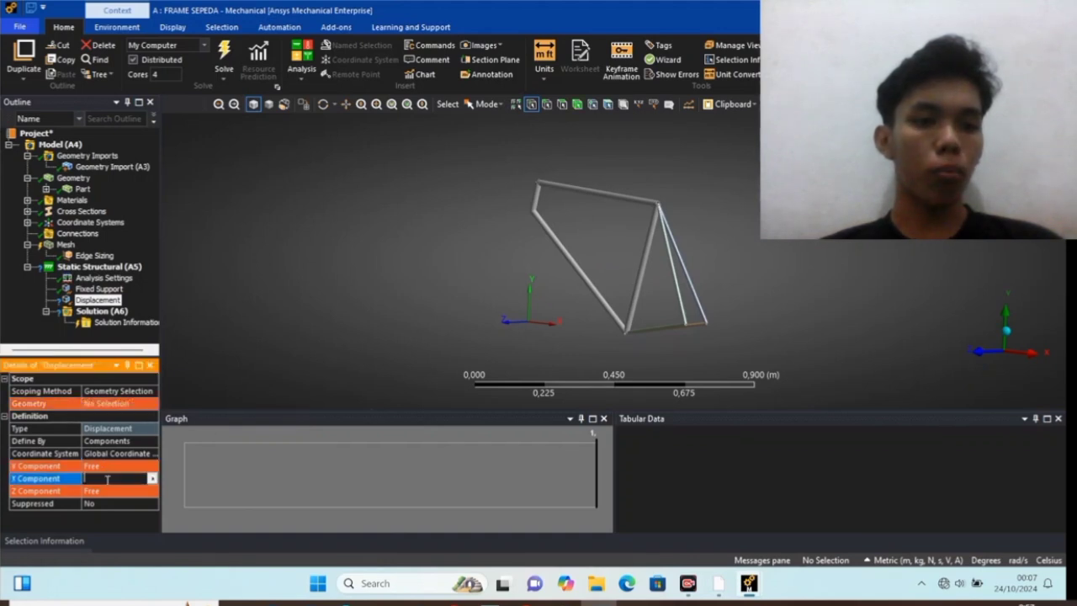
text(0)
key(Return)
click(109, 491)
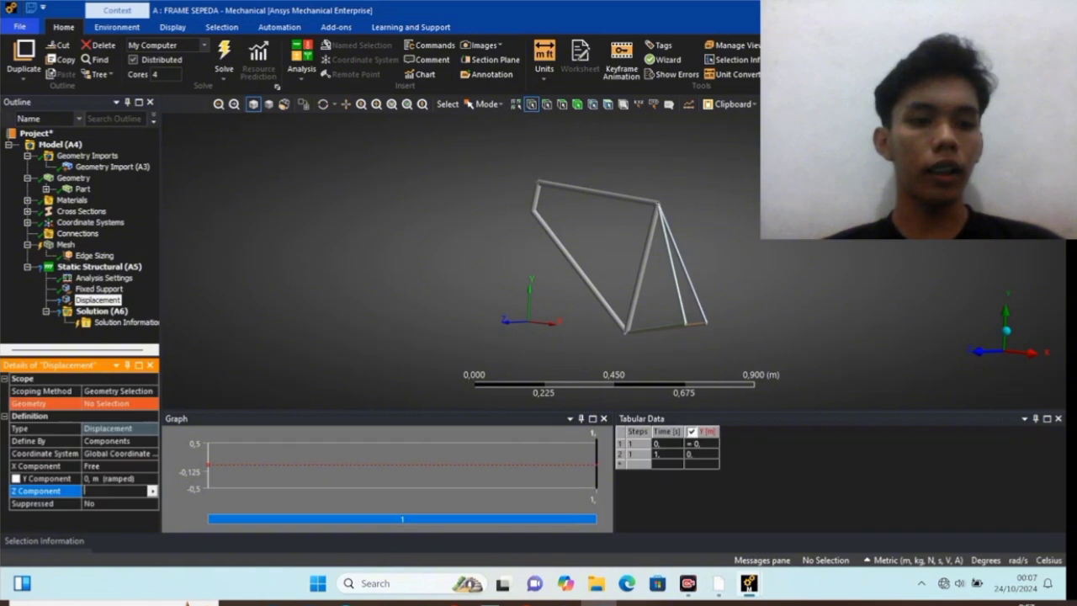
text(0)
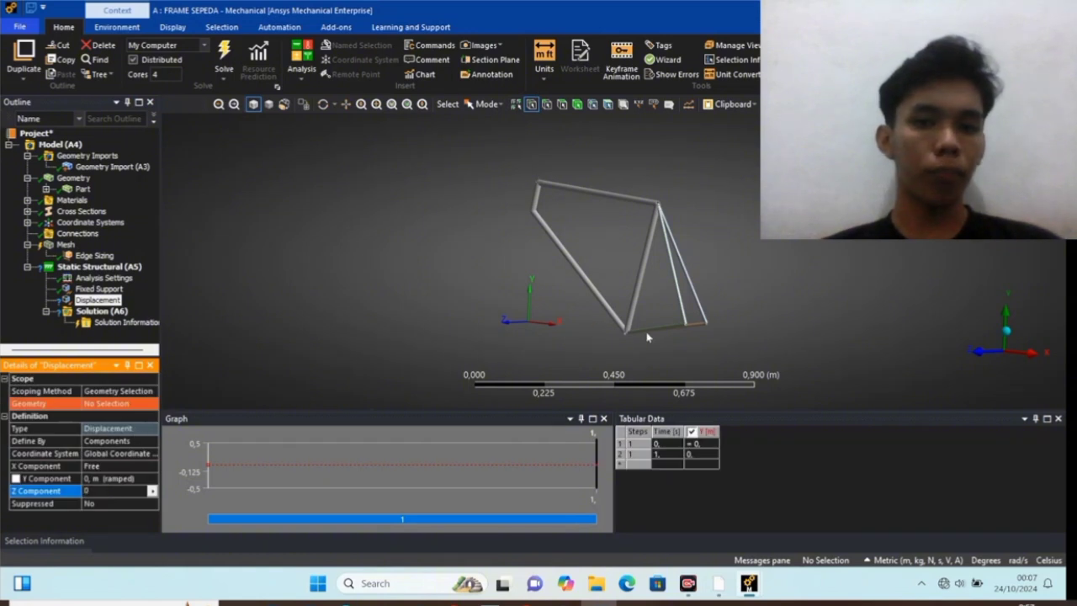
Scope the displacement to the two rear axle vertices where the chain stays meet the seat stays
middle_drag(615, 281, 615, 294)
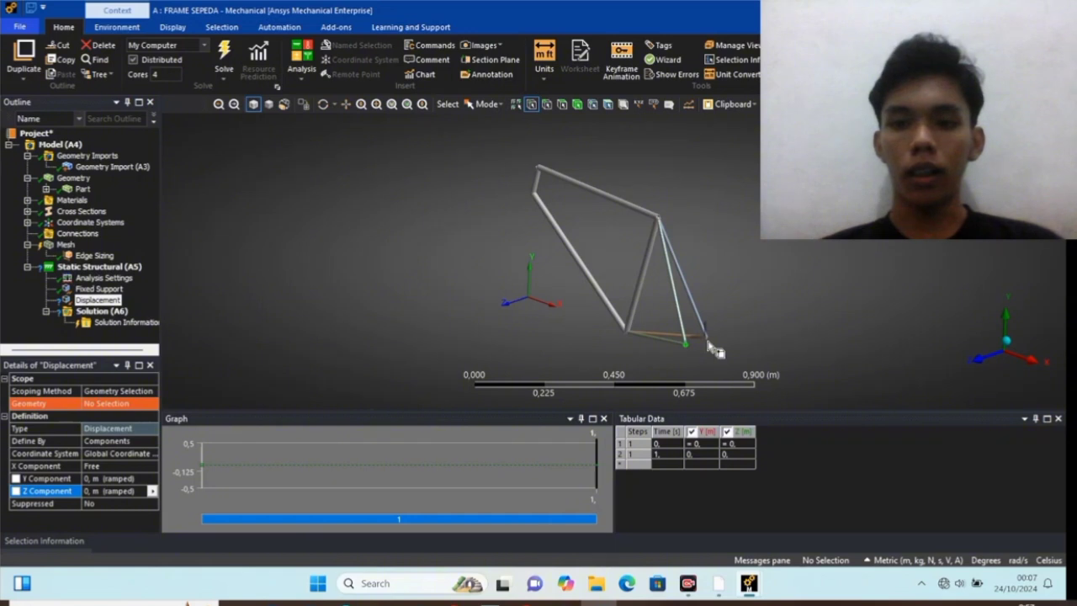
click(707, 338)
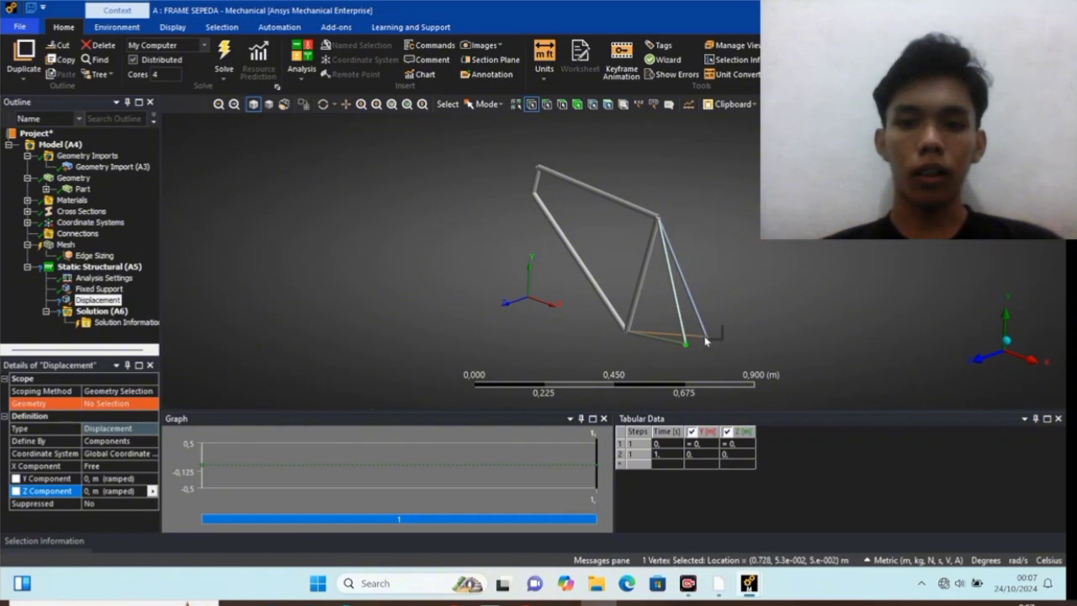
scroll(706, 338, up, 2)
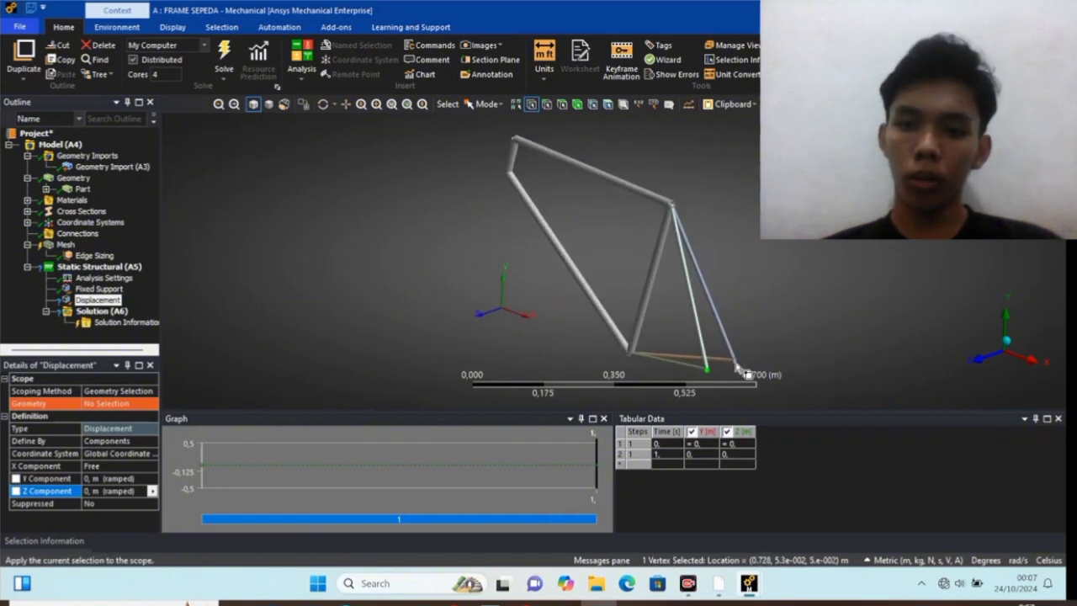
ctrl+click(734, 362)
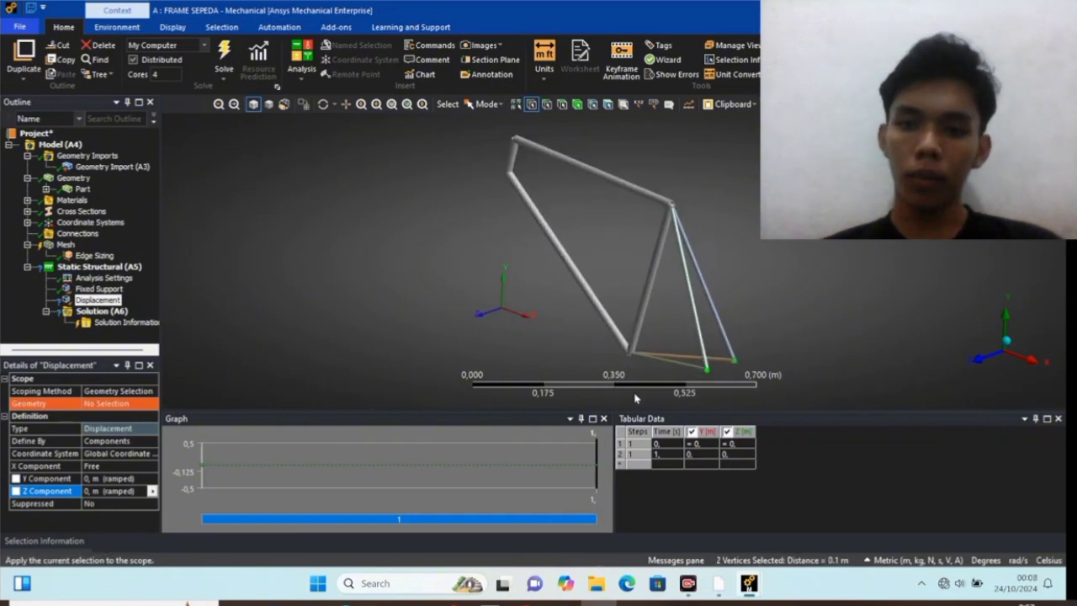
click(132, 404)
click(107, 405)
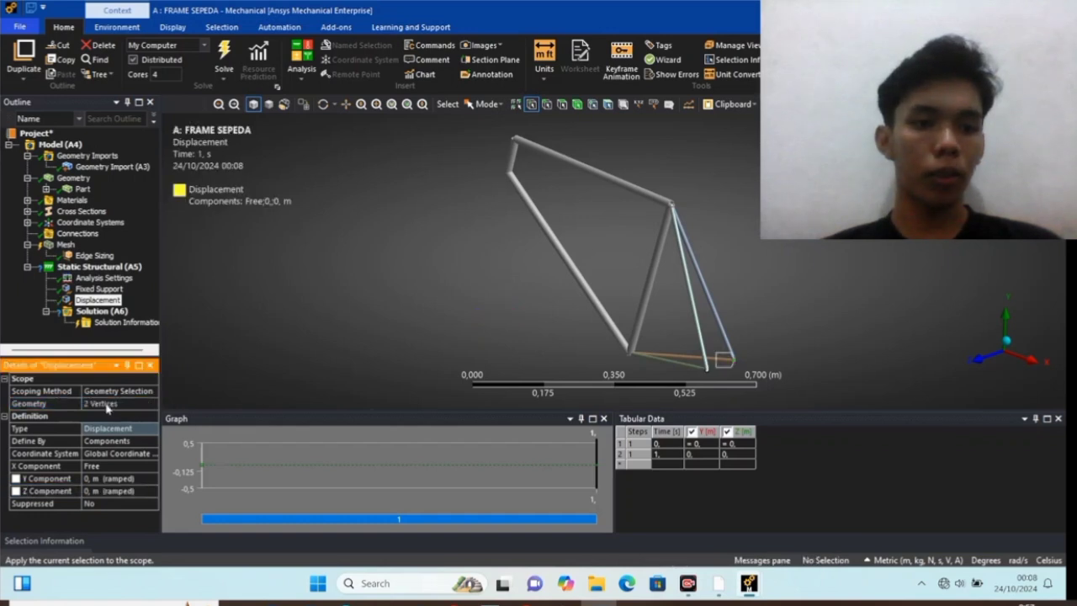
scroll(332, 344, down, 2)
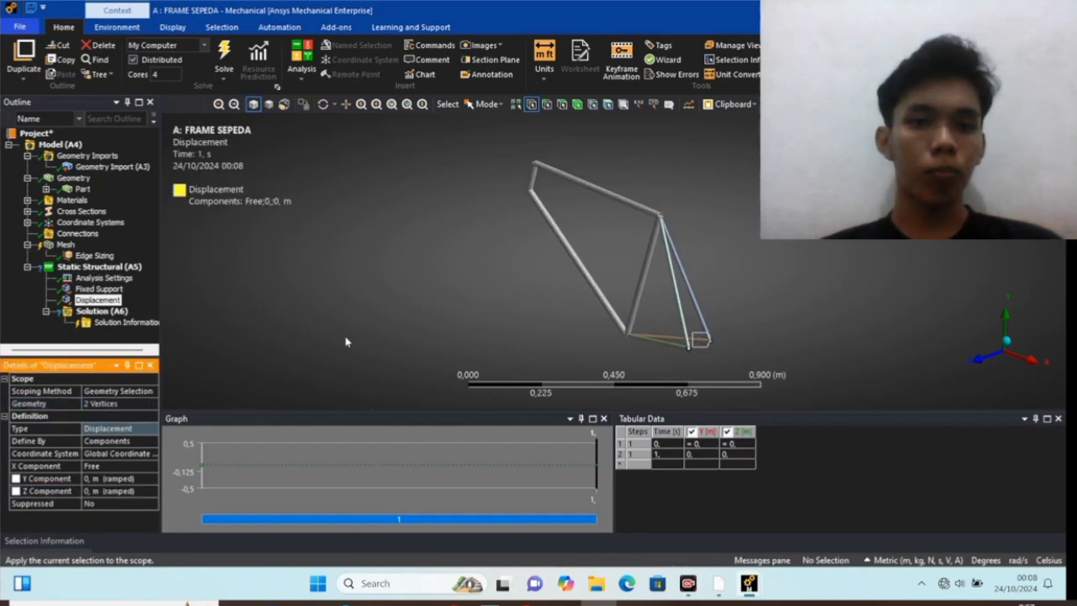
Insert a Force load in the static structural analysis and define it by Components
click(98, 267)
right_click(99, 271)
mouse_move(134, 279)
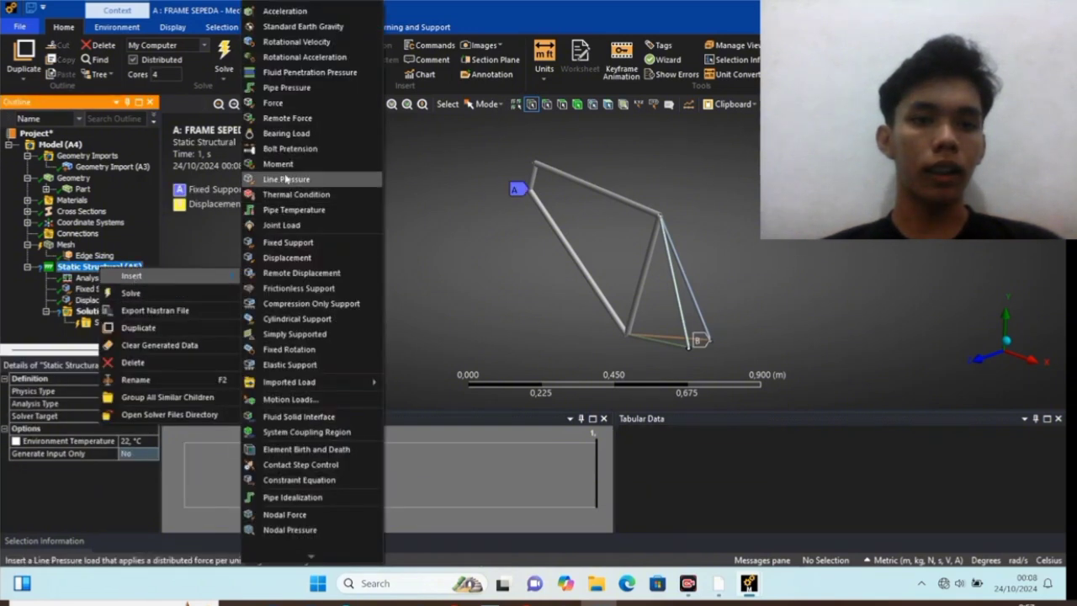
click(273, 102)
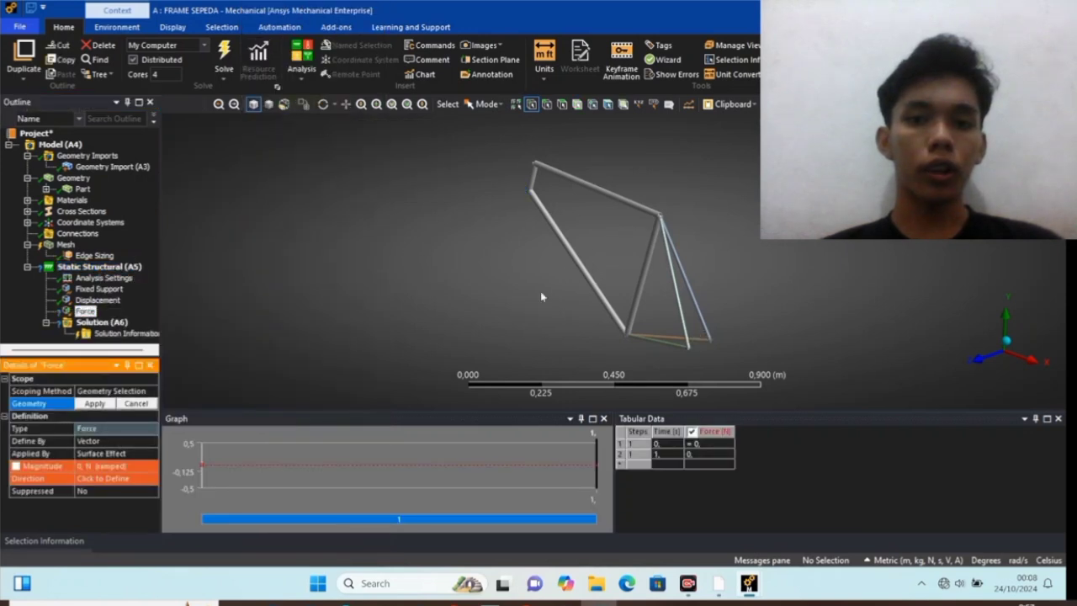
click(120, 455)
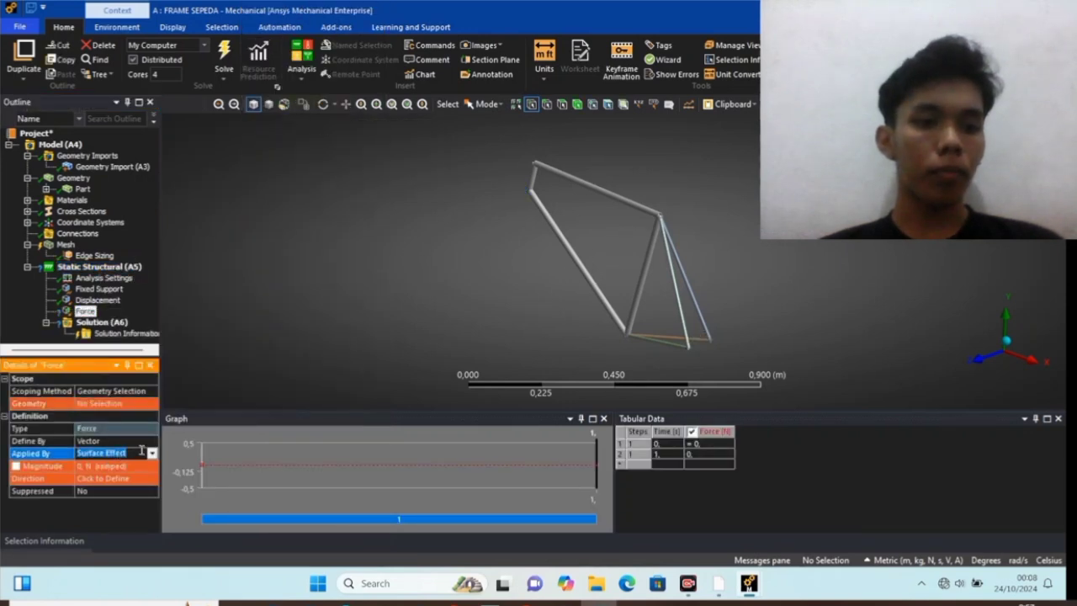
click(152, 453)
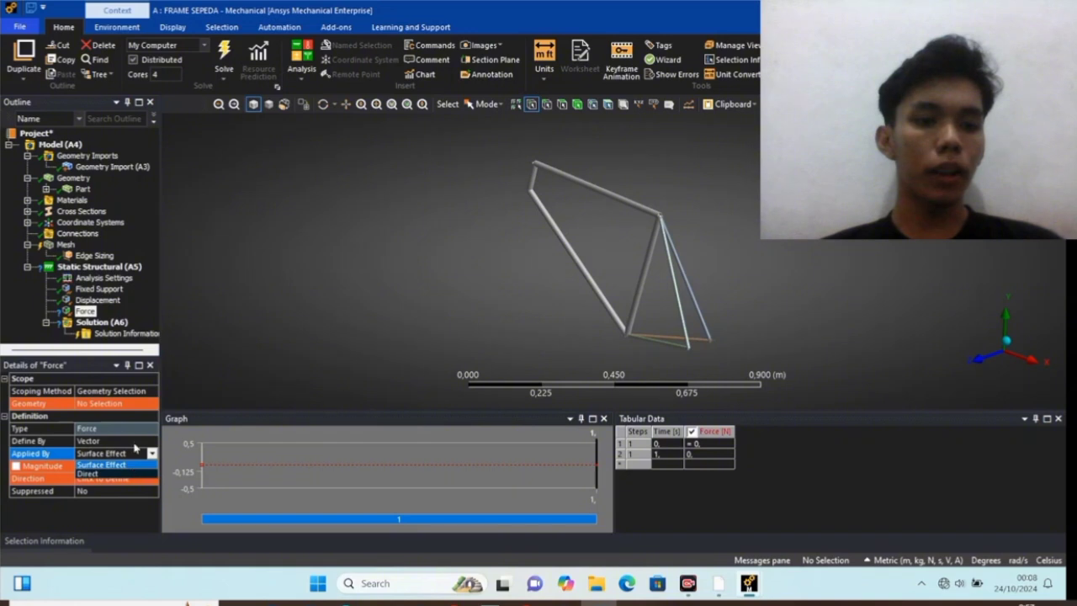
click(135, 442)
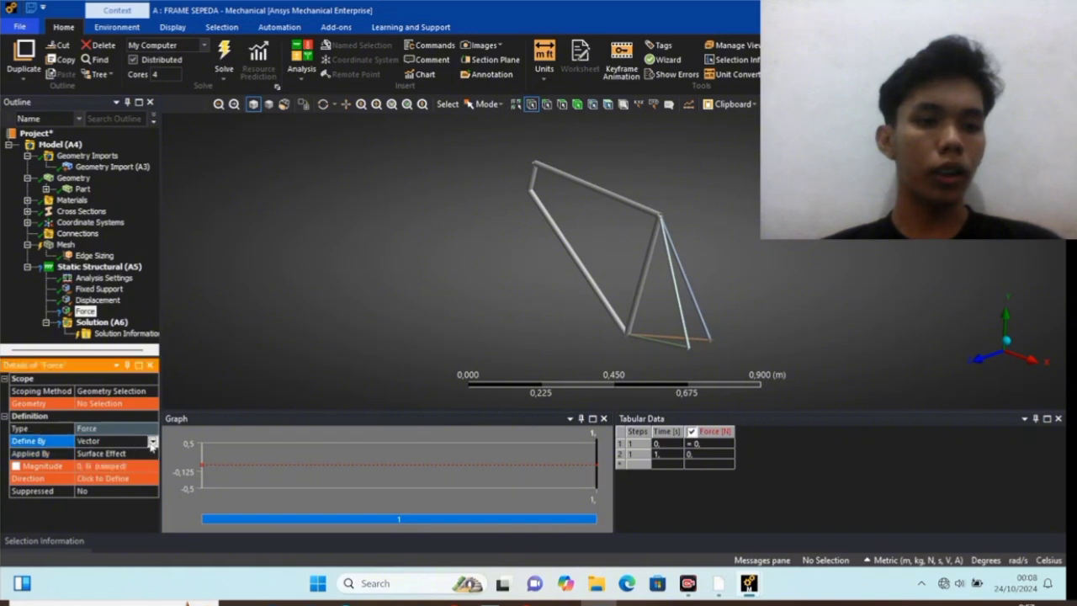
click(152, 442)
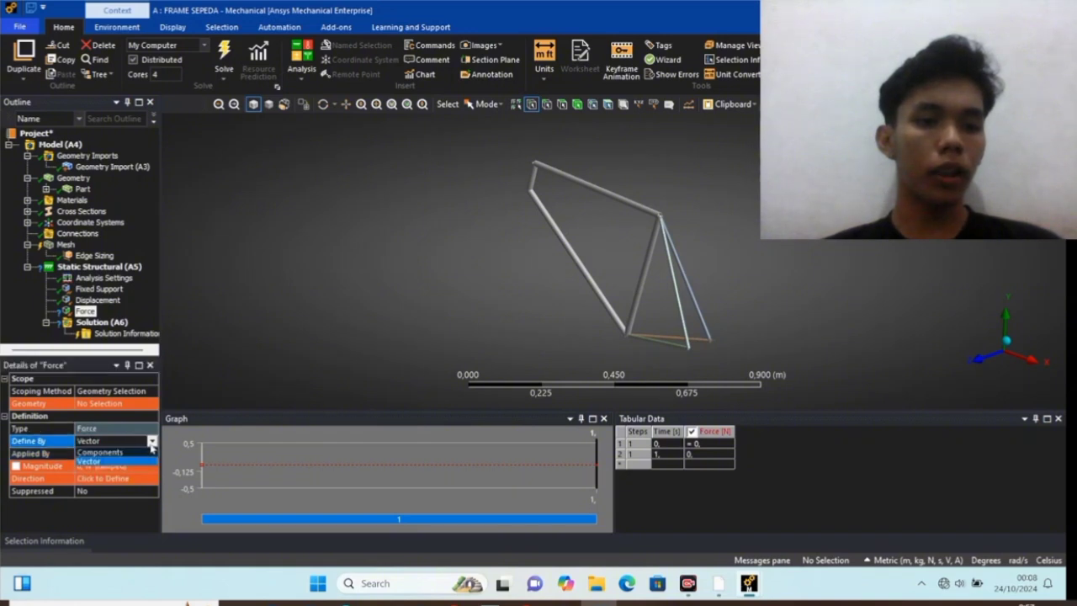
click(138, 454)
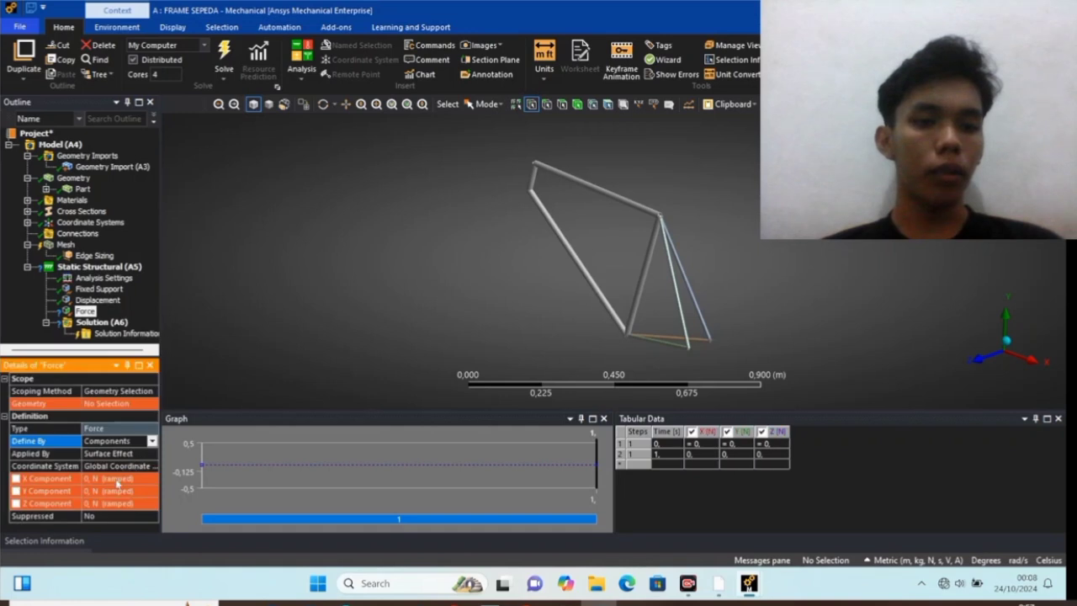
Set the force's X component to -700 N and apply it to the vertex at the top of the seat tube
click(116, 477)
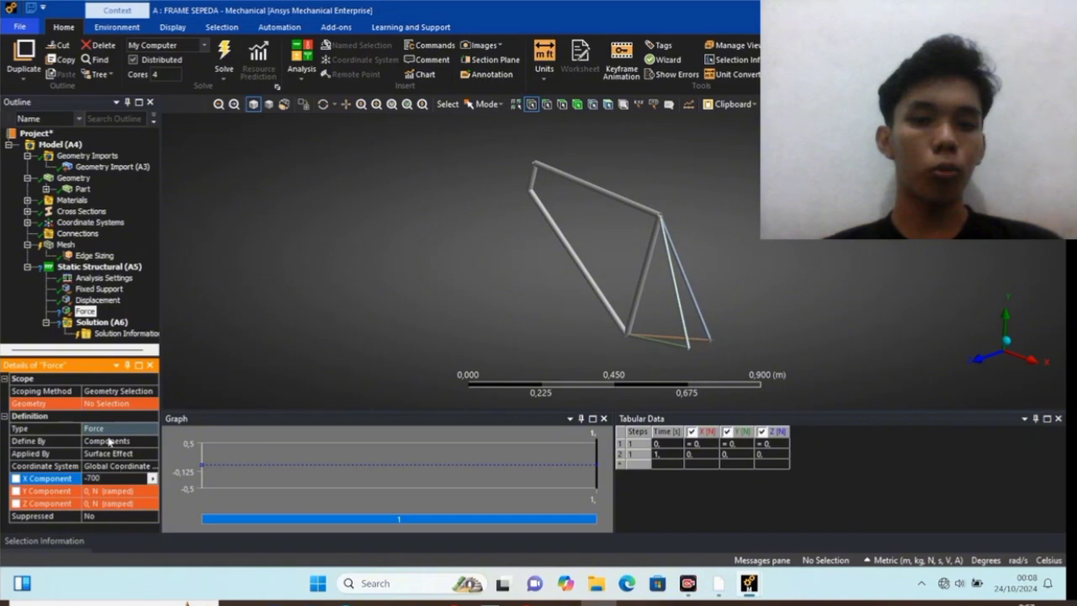
click(662, 216)
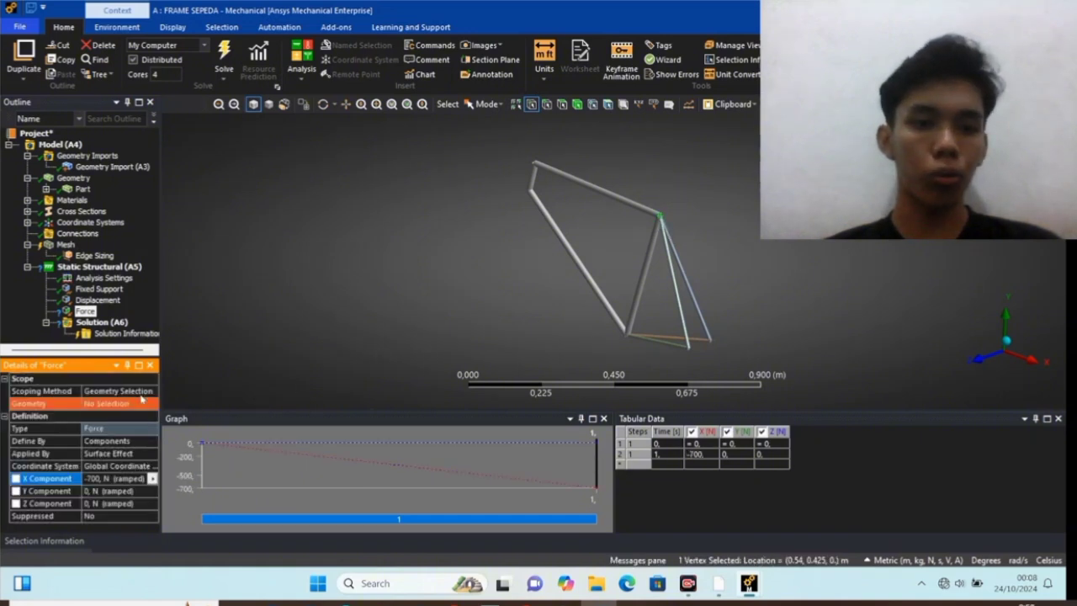
click(103, 406)
click(100, 405)
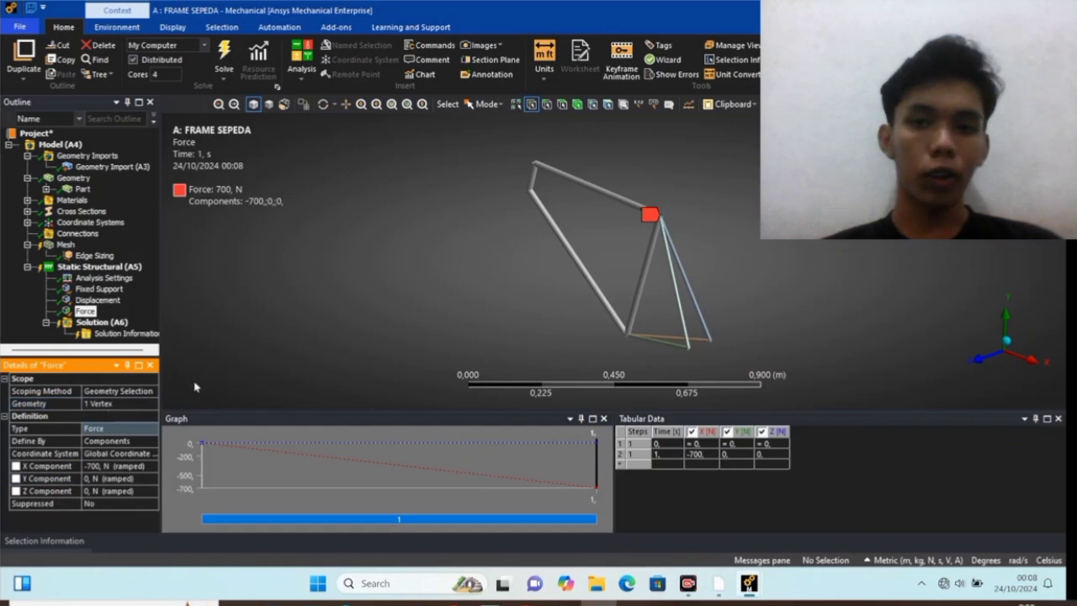
scroll(627, 227, up, 3)
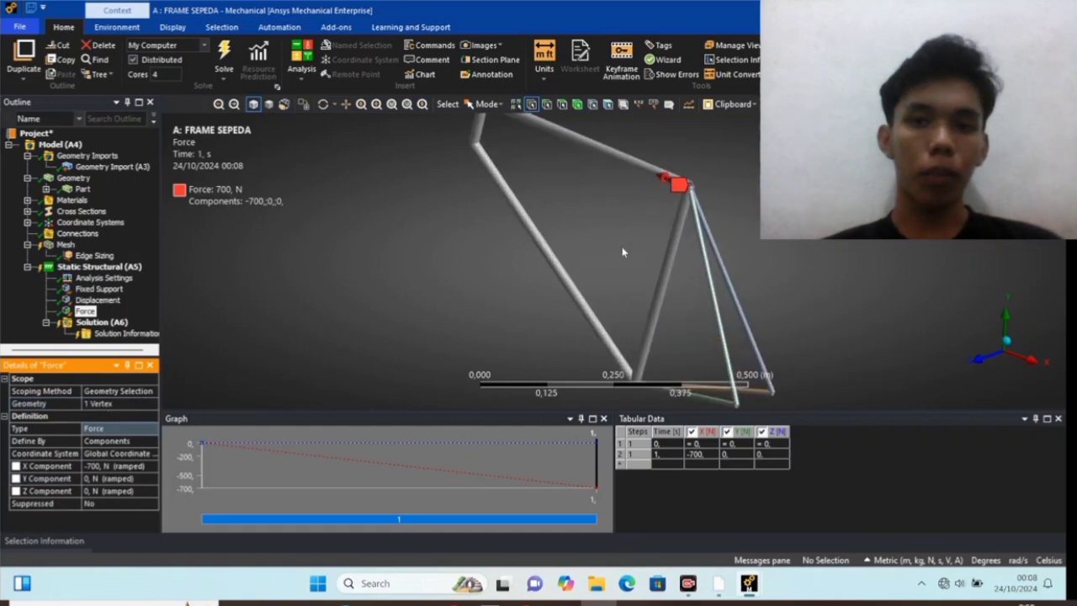
Change the seat tube force so its X component is 0 N and its Y component is -700 N
click(99, 465)
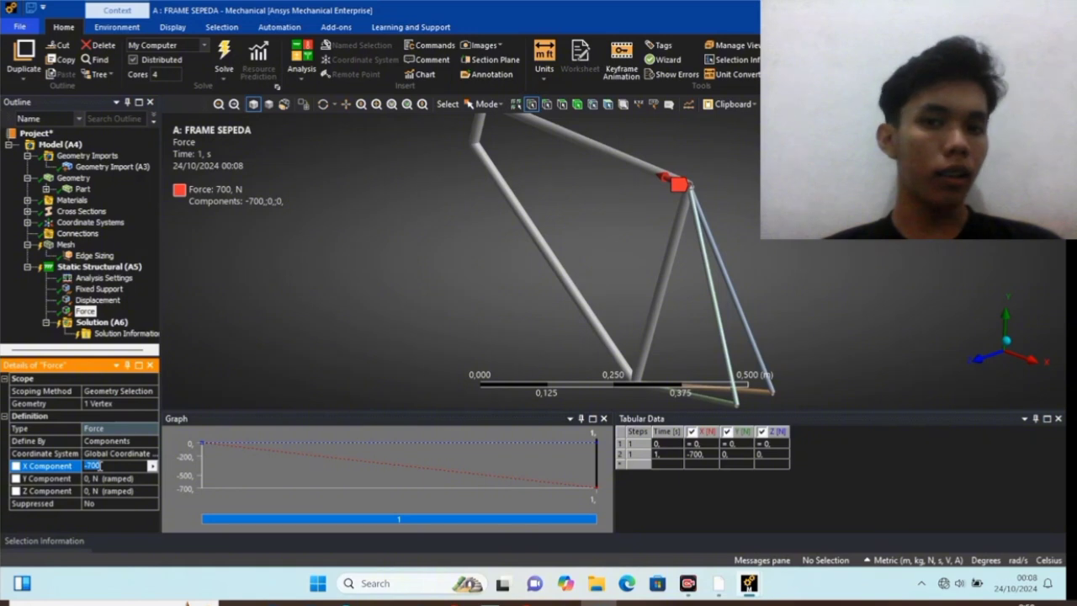
text(0)
click(96, 477)
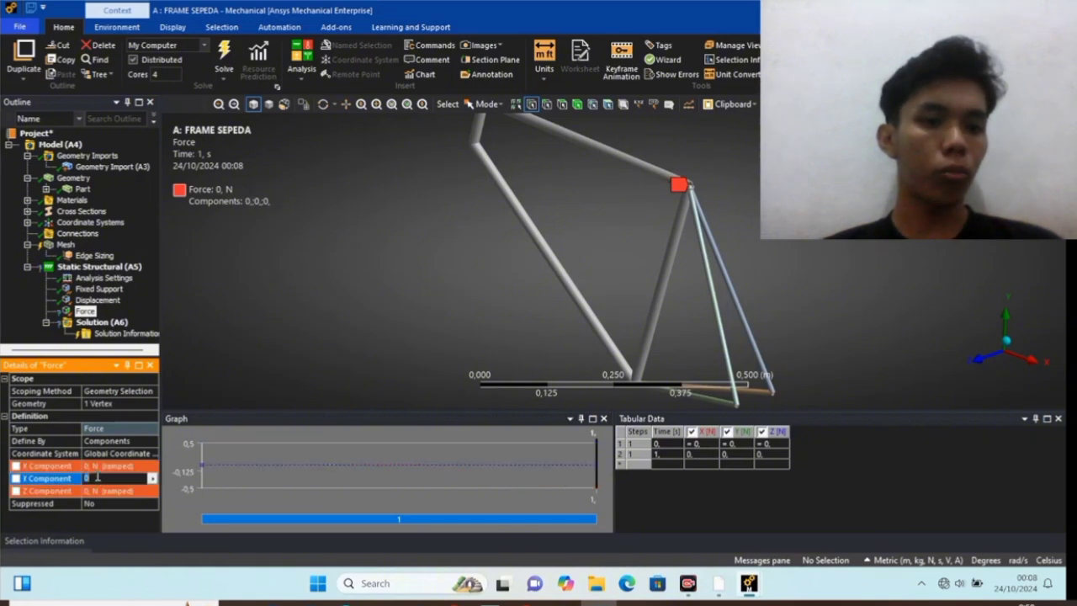
text(-700)
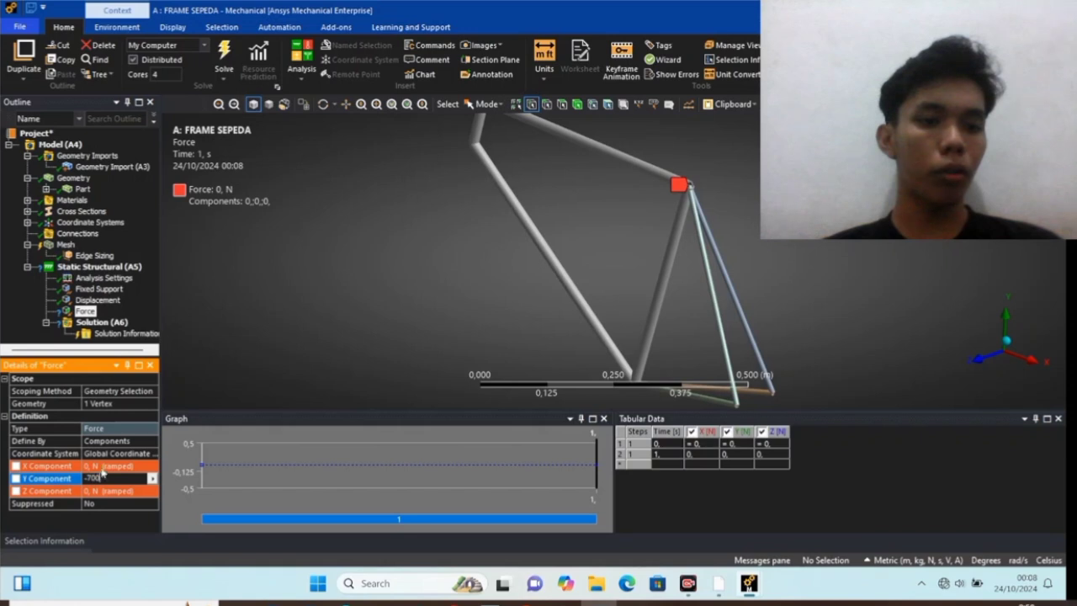
click(98, 404)
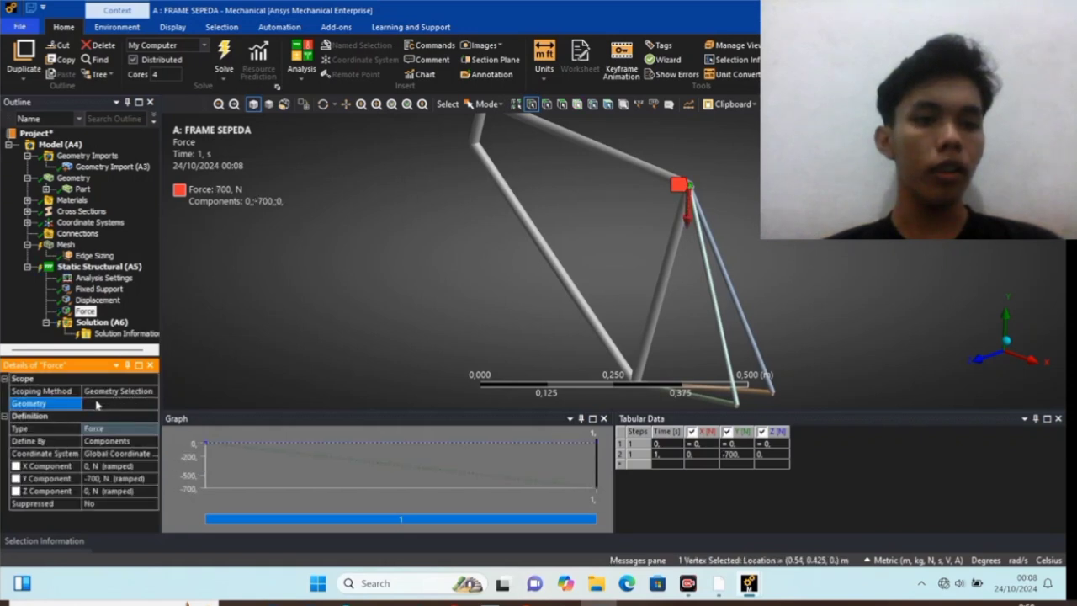
Insert a second Force load in the static structural analysis and define it by Components
scroll(242, 357, down, 2)
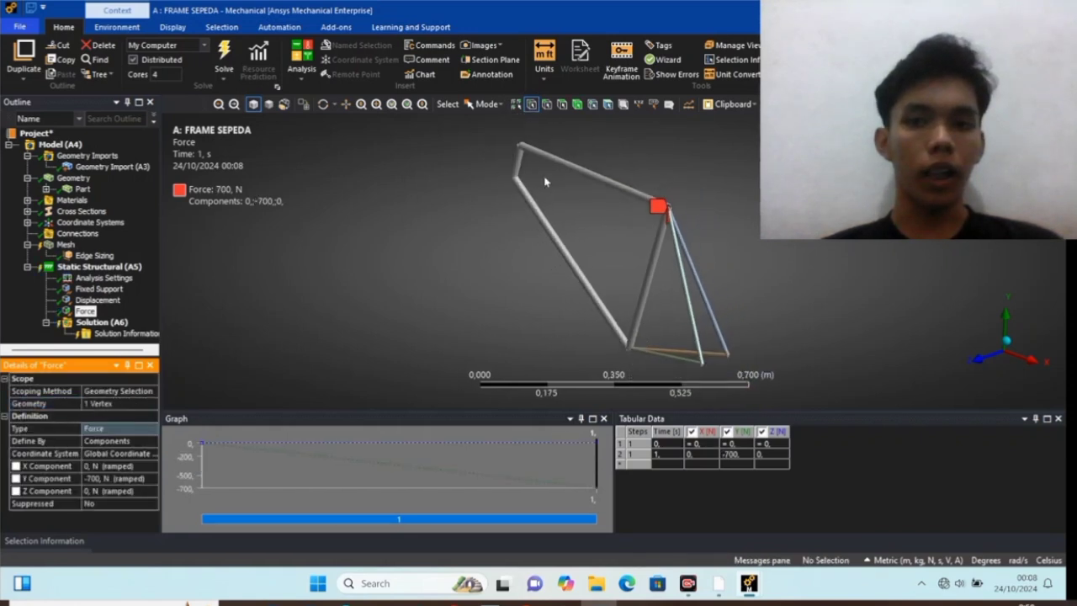
click(98, 266)
right_click(98, 267)
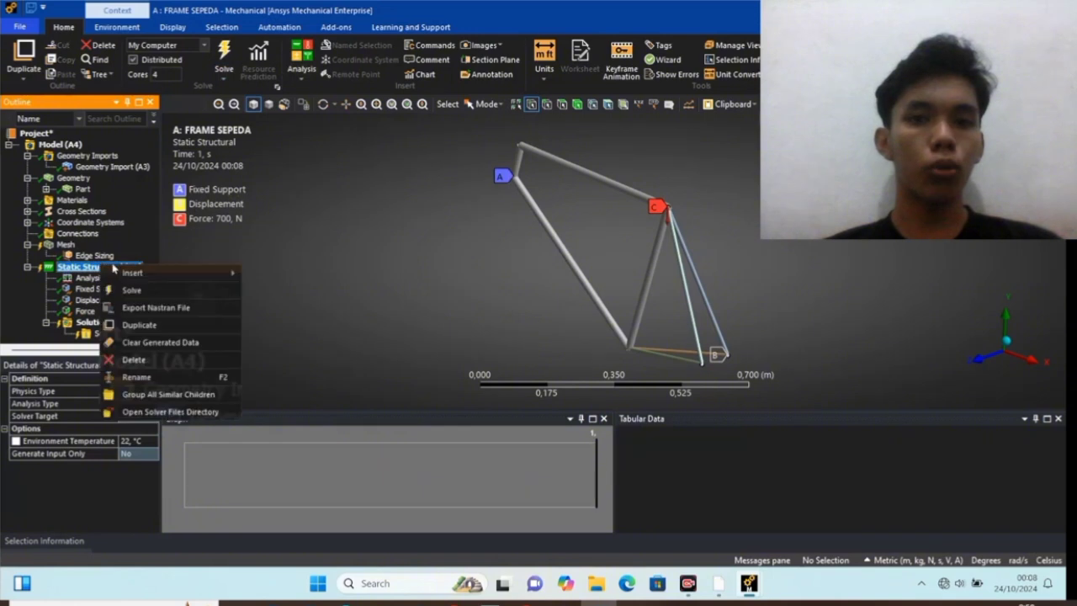
mouse_move(210, 272)
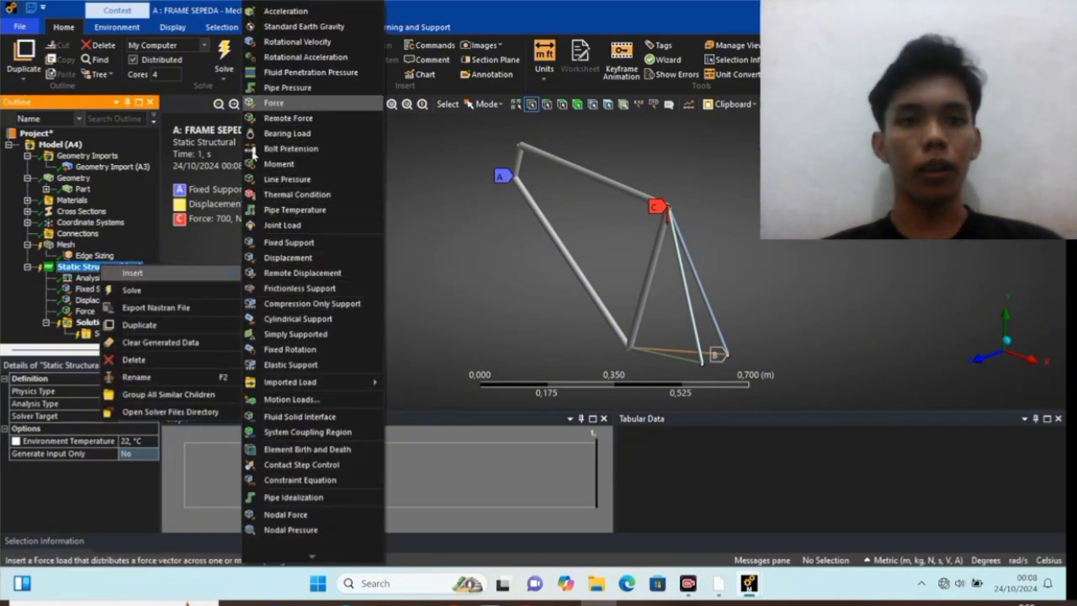
click(274, 102)
click(614, 361)
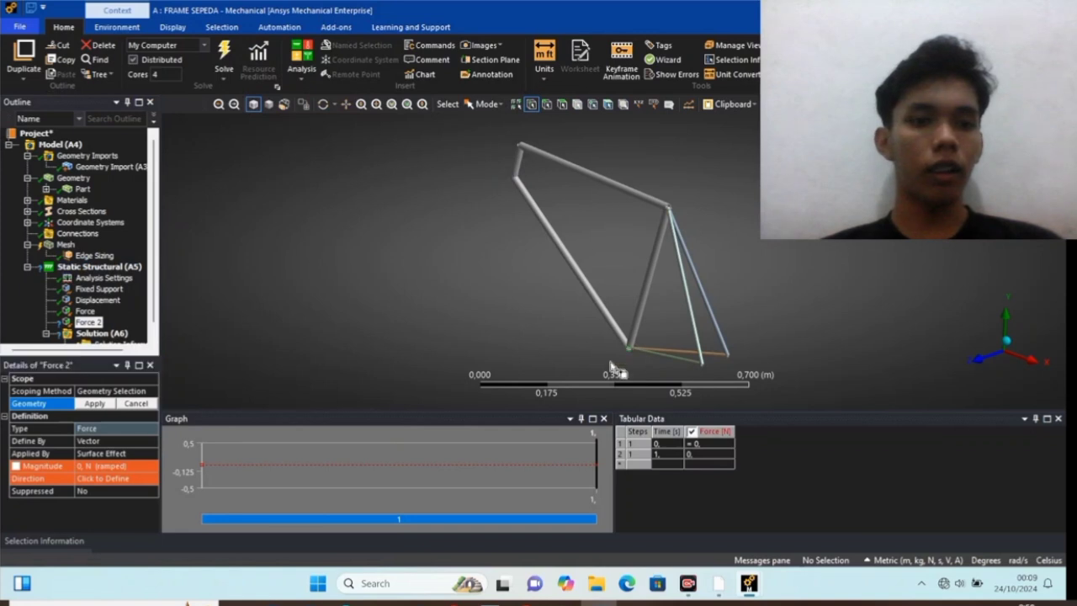
click(99, 441)
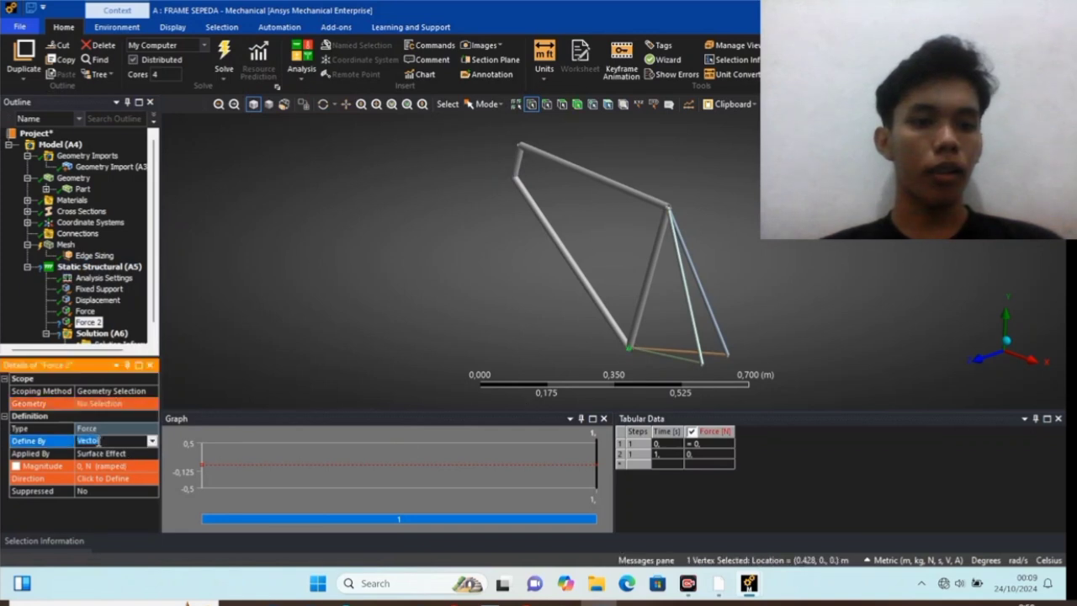
click(152, 441)
click(116, 465)
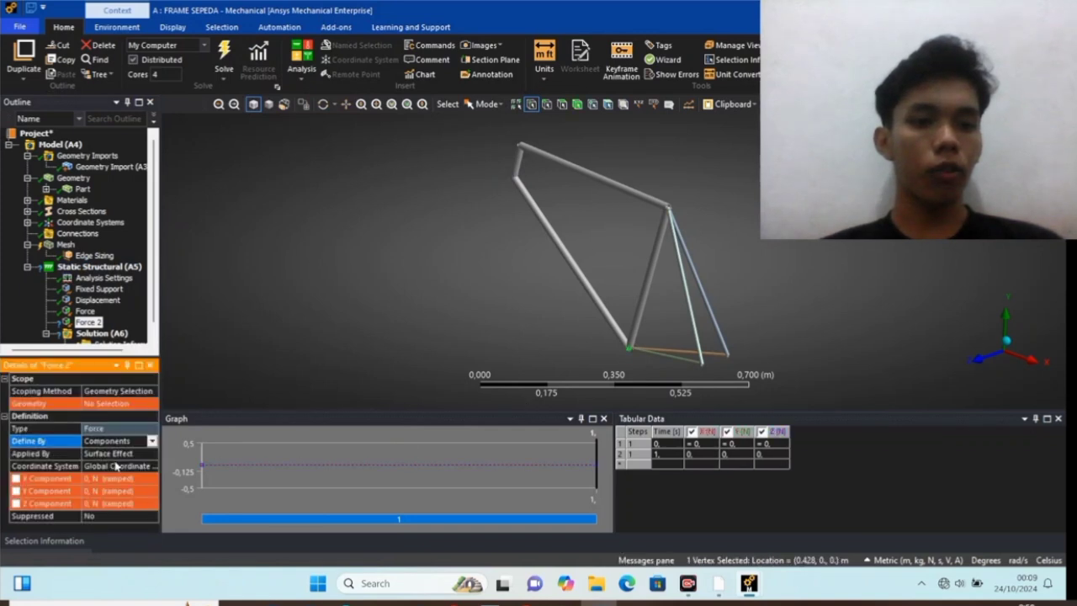
Set the second force's Y component to 150 N and apply it to the vertex at the bottom of the seat tube
click(99, 490)
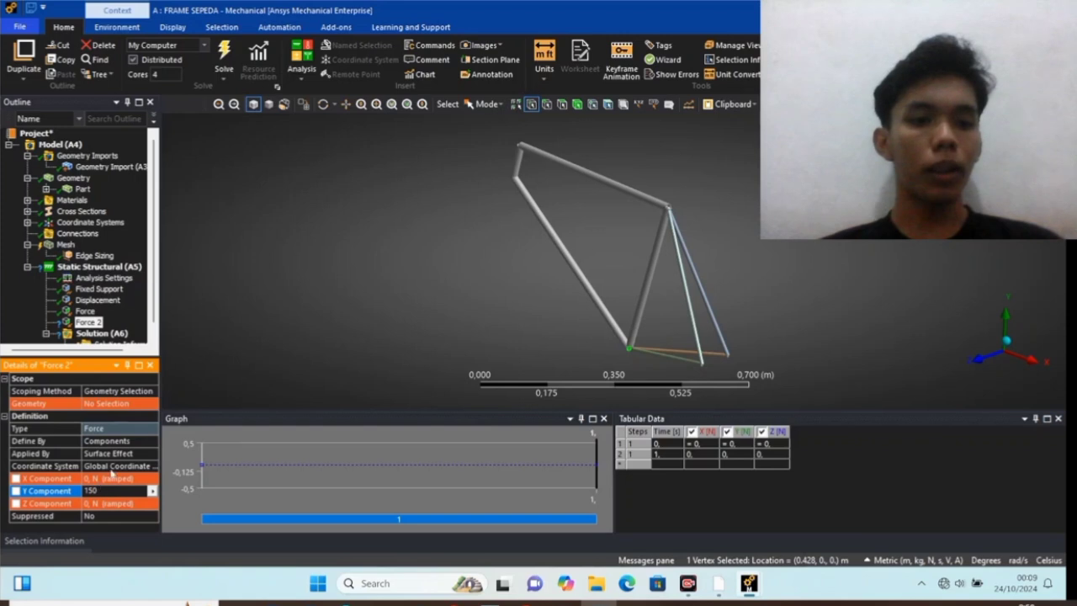
click(123, 405)
click(99, 403)
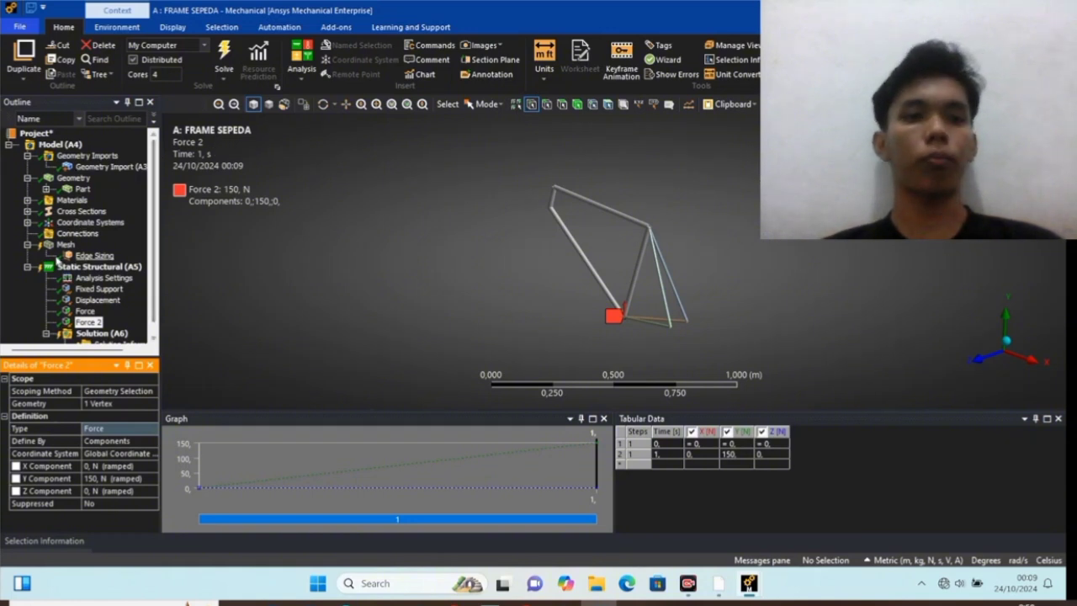
Solve the static structural analysis with the supports and both forces applied
scroll(64, 269, down, 1)
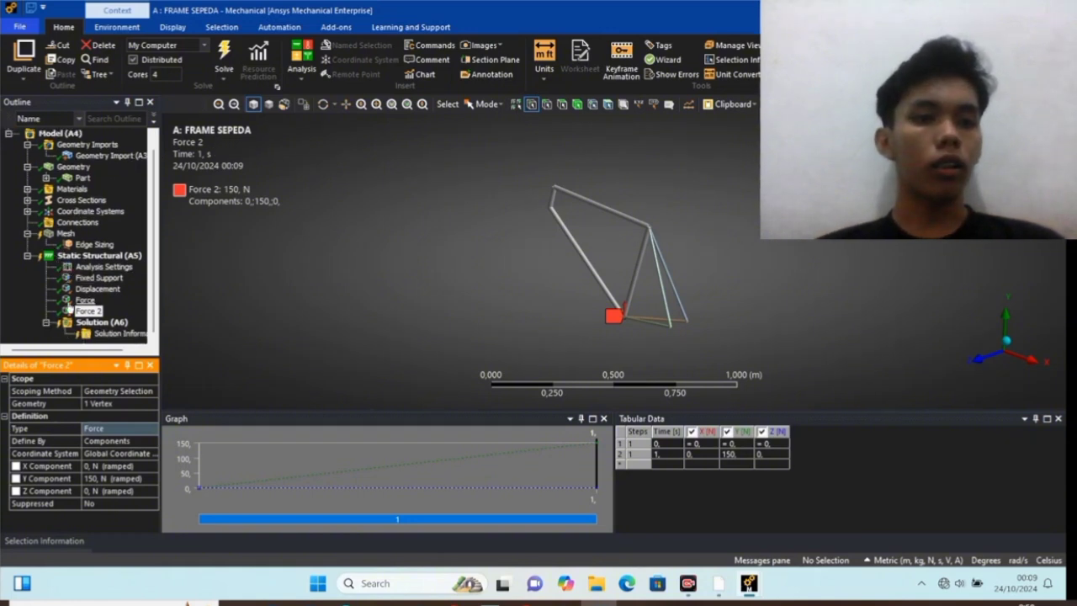
click(99, 255)
right_click(101, 257)
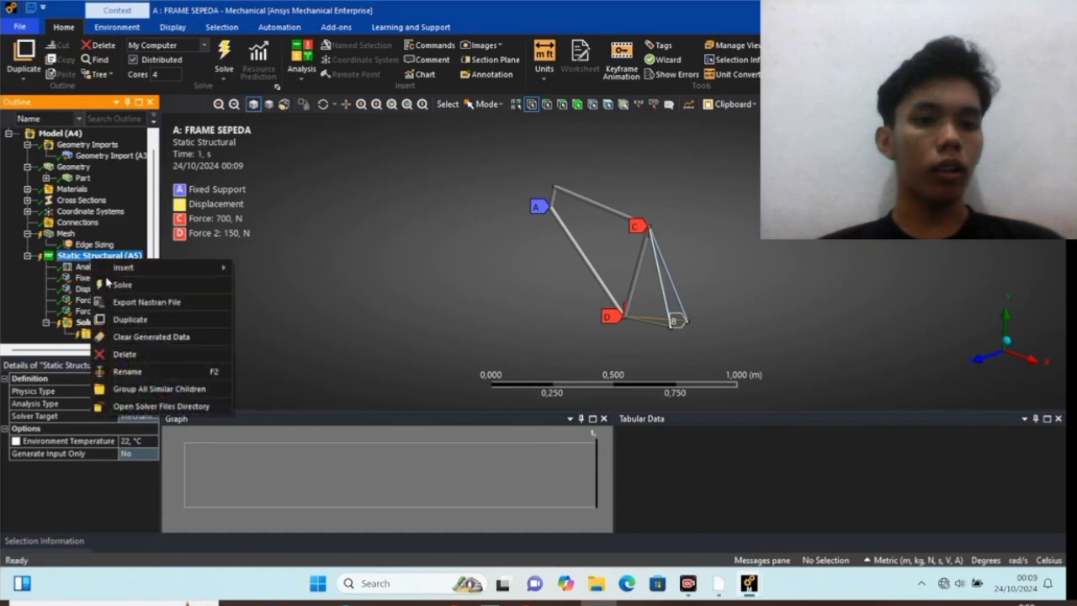
key(Escape)
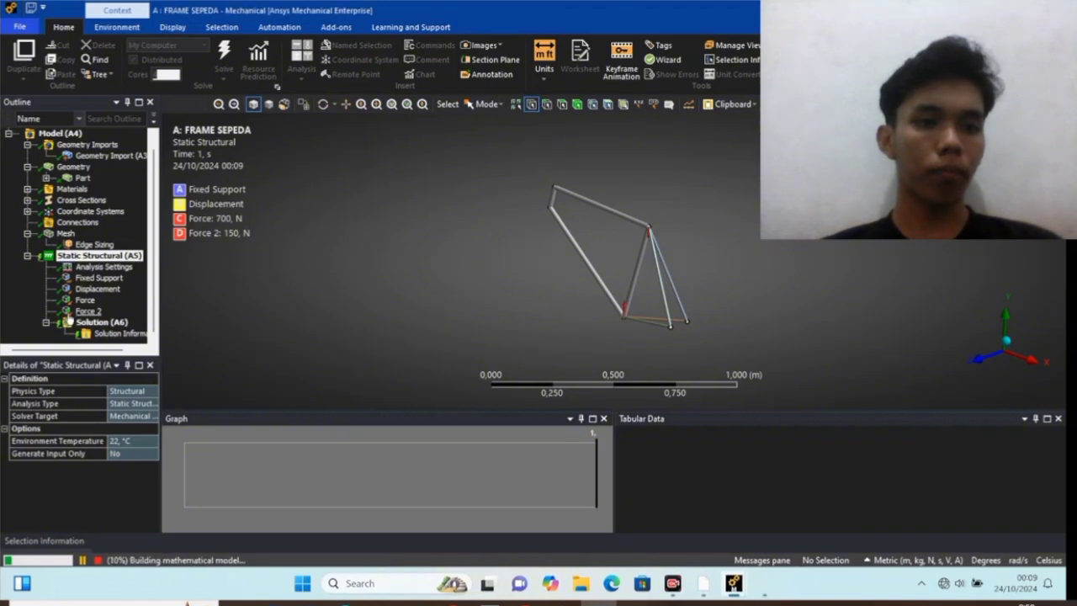
Insert a Beam Tool under the solution to evaluate stresses in all line bodies
click(92, 325)
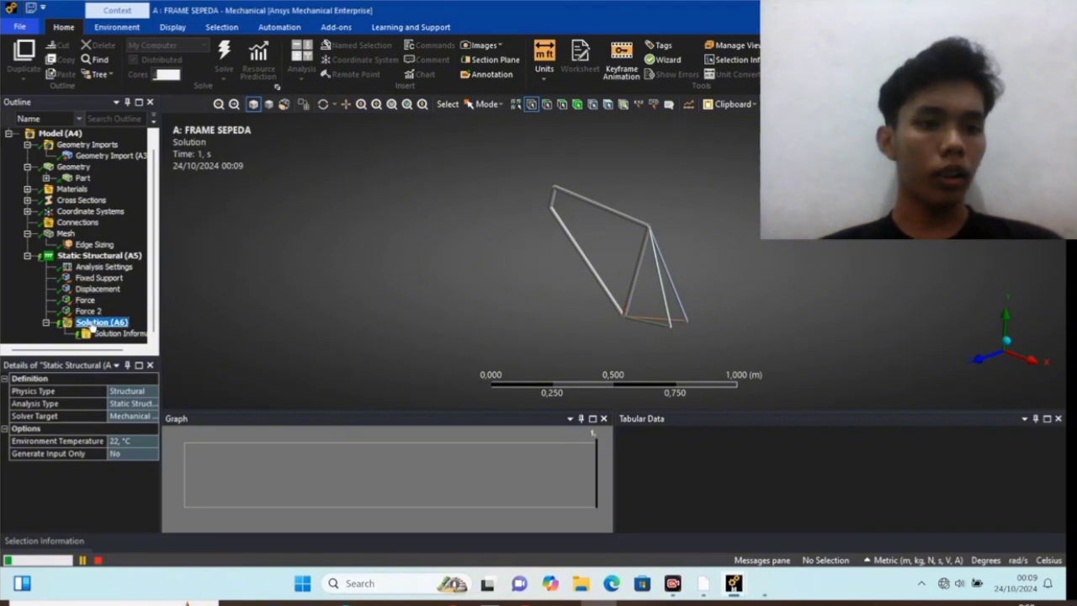
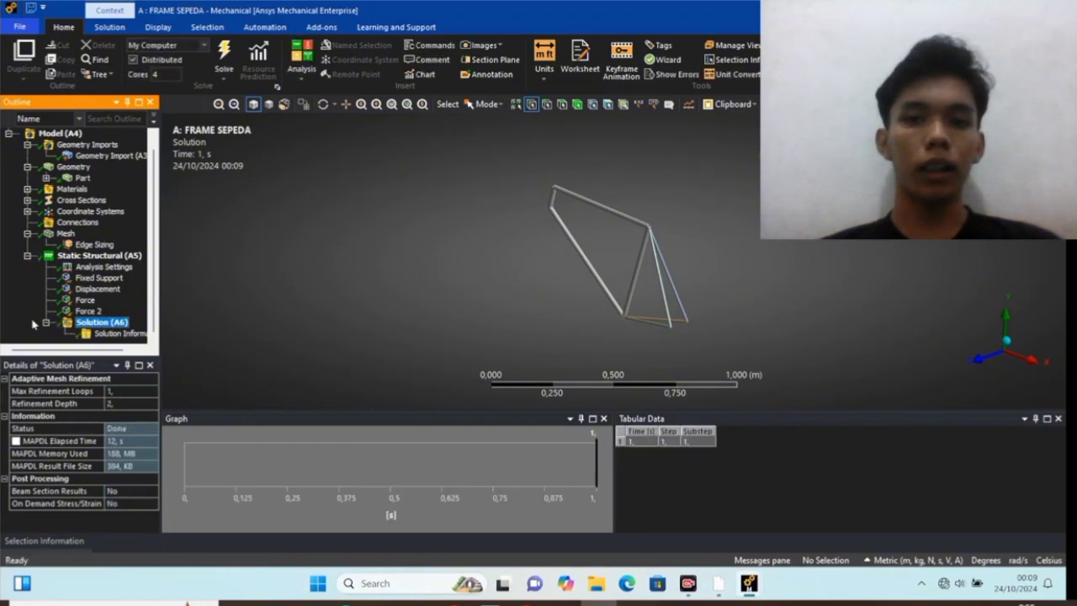
right_click(81, 328)
mouse_move(94, 331)
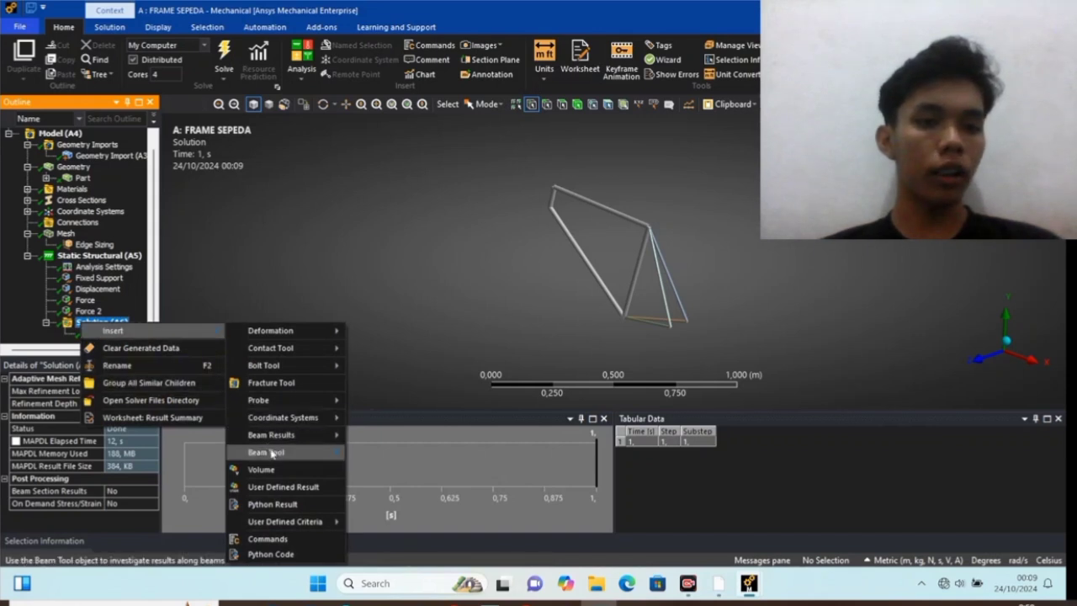
mouse_move(277, 451)
click(368, 454)
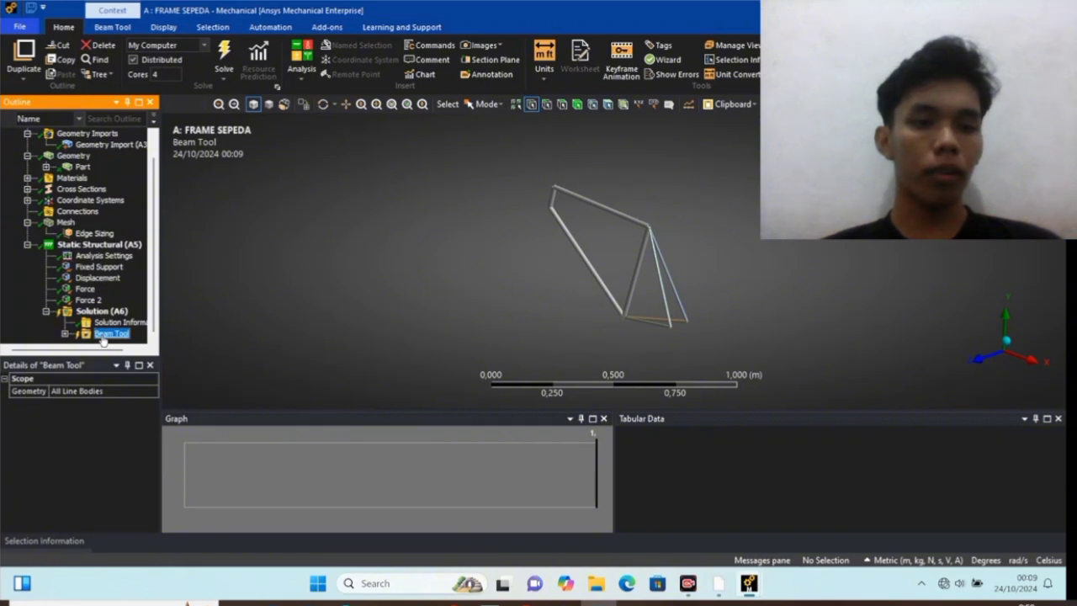
Add a Total deformation result to the Beam Tool
right_click(105, 339)
mouse_move(136, 343)
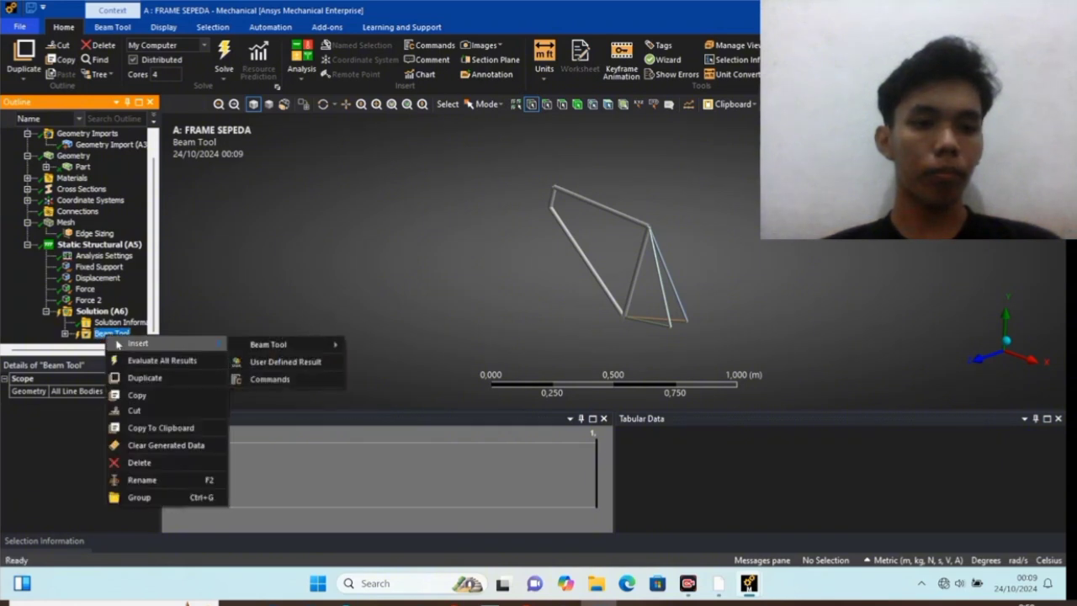
mouse_move(259, 347)
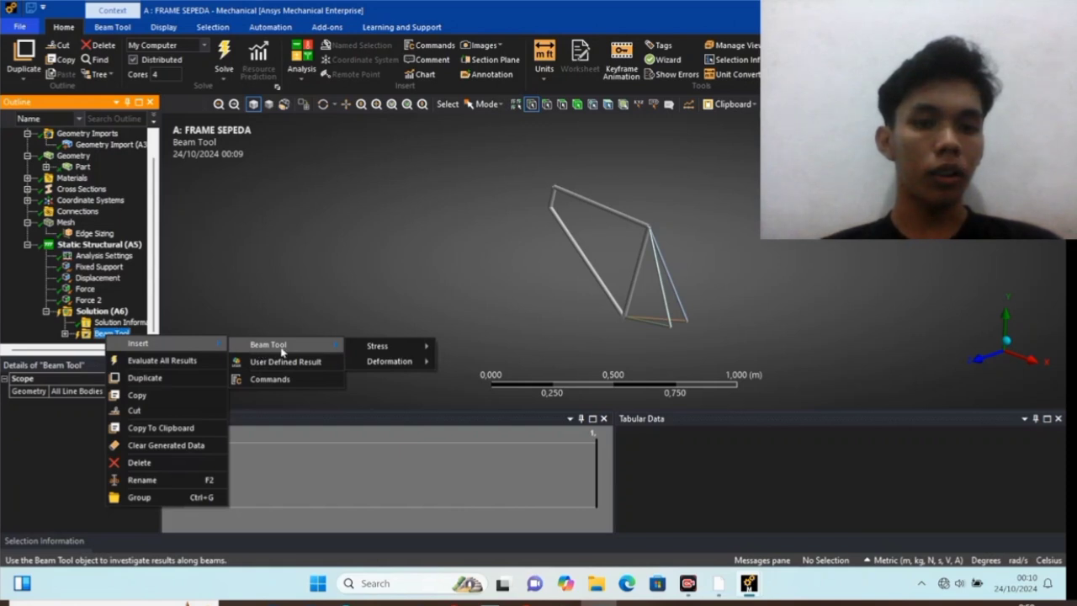
mouse_move(379, 360)
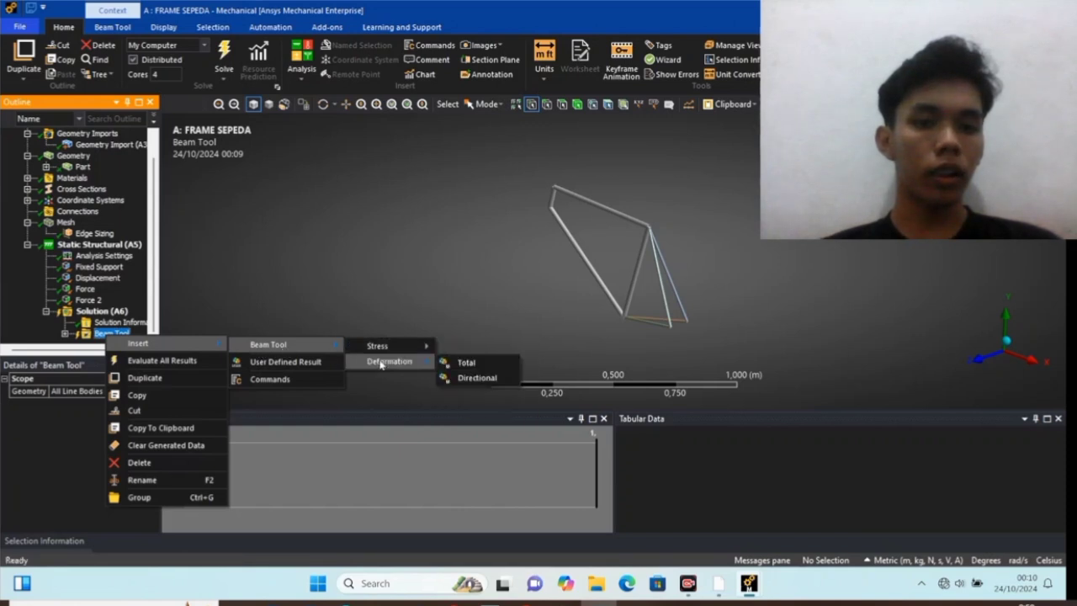
click(462, 365)
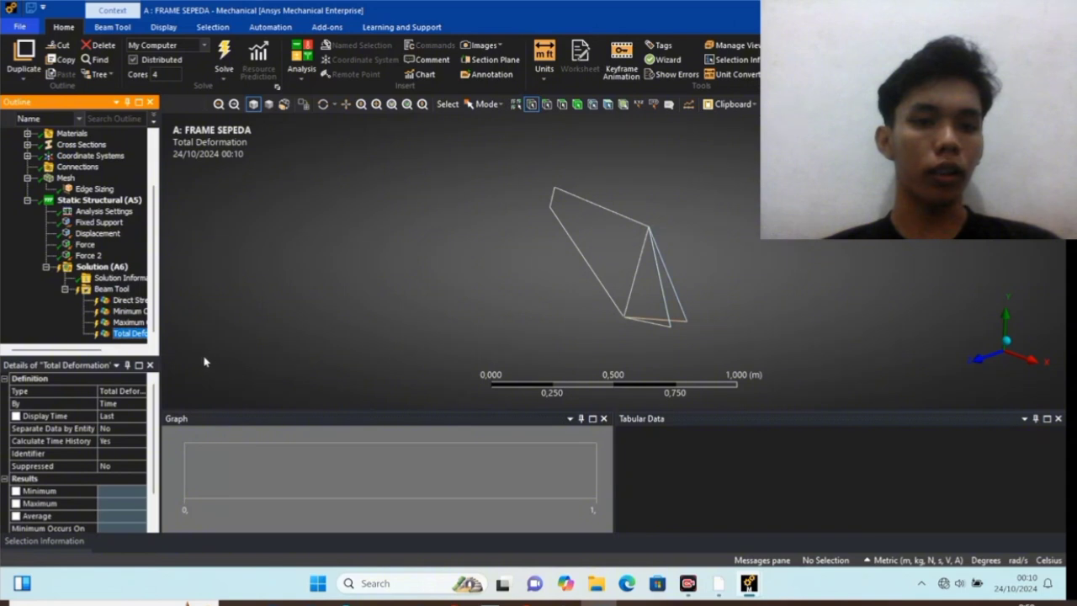
Add a Directional deformation result to the Beam Tool and set its orientation to the Y Axis
click(100, 290)
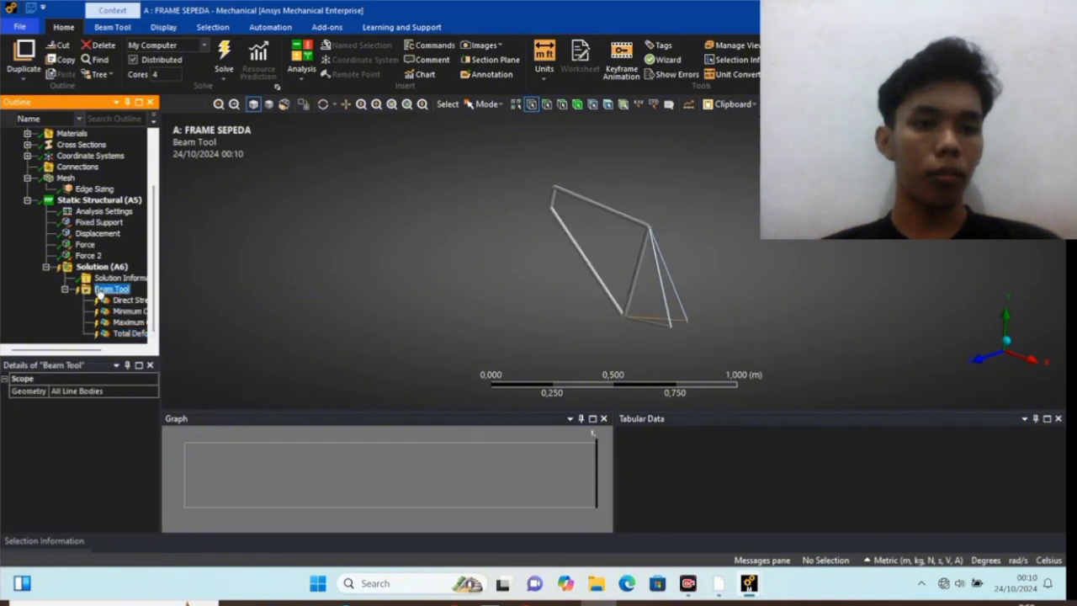
right_click(100, 290)
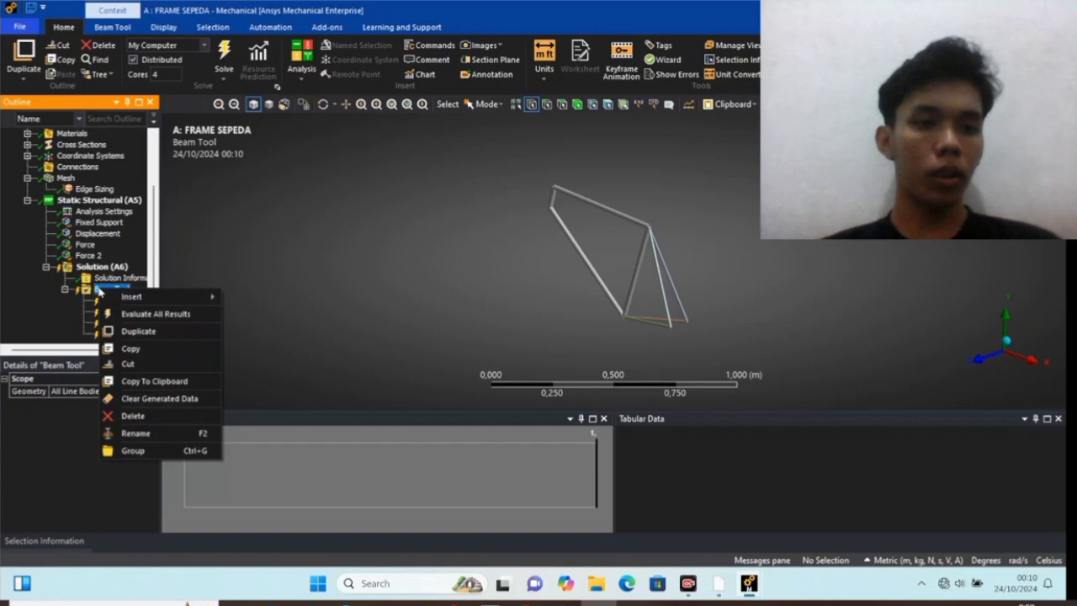
mouse_move(128, 296)
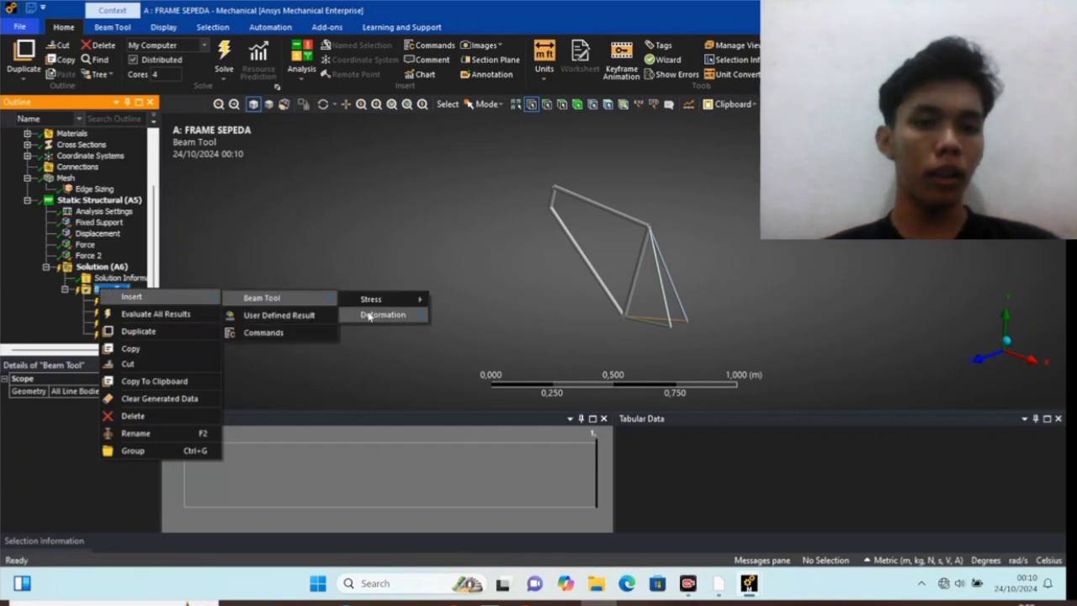
mouse_move(369, 315)
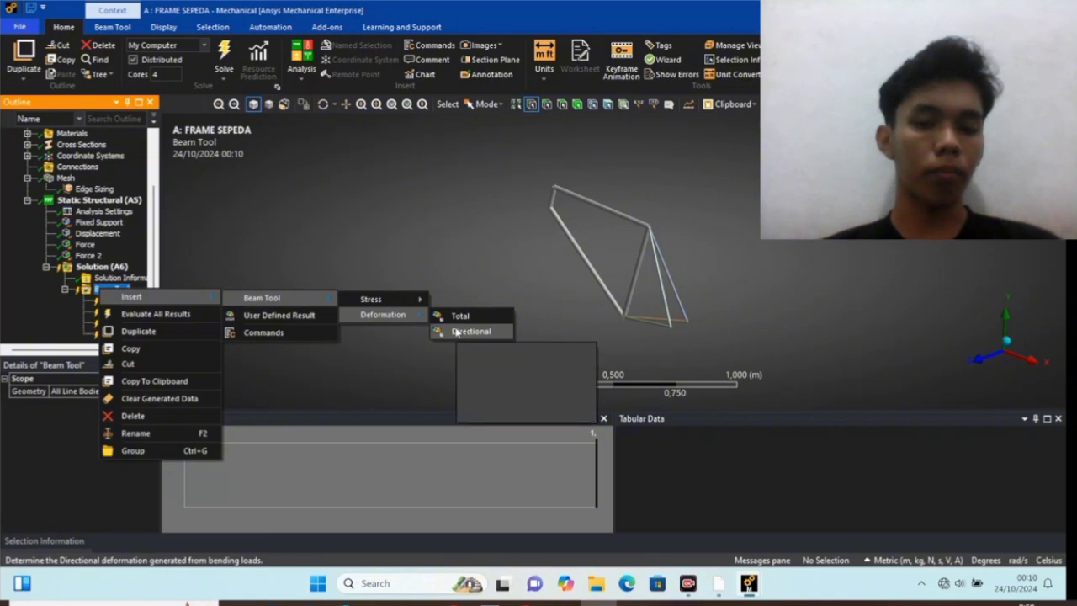
click(456, 333)
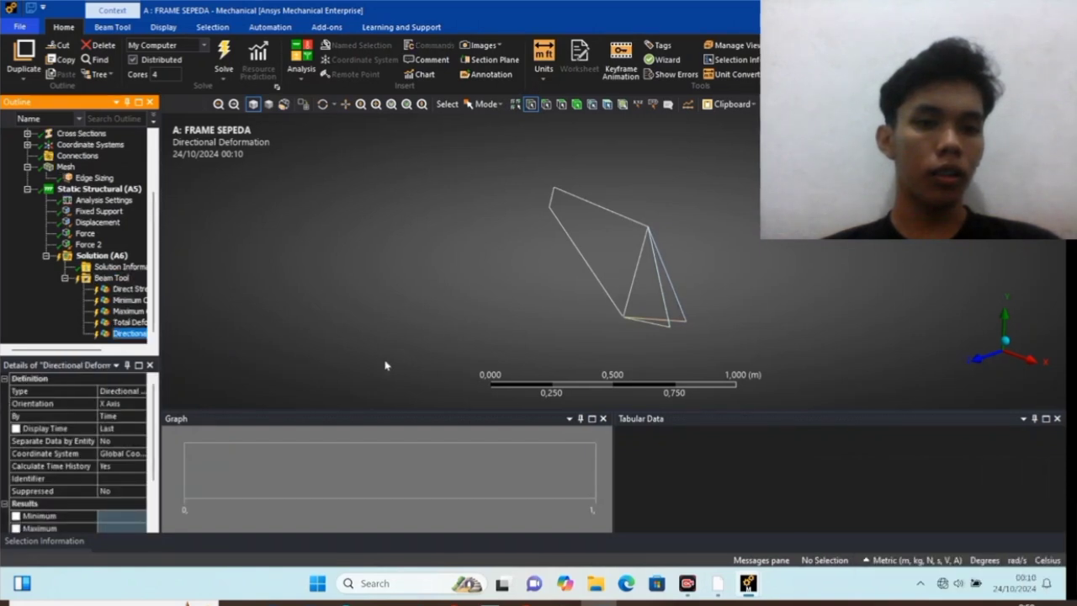
click(134, 403)
click(140, 404)
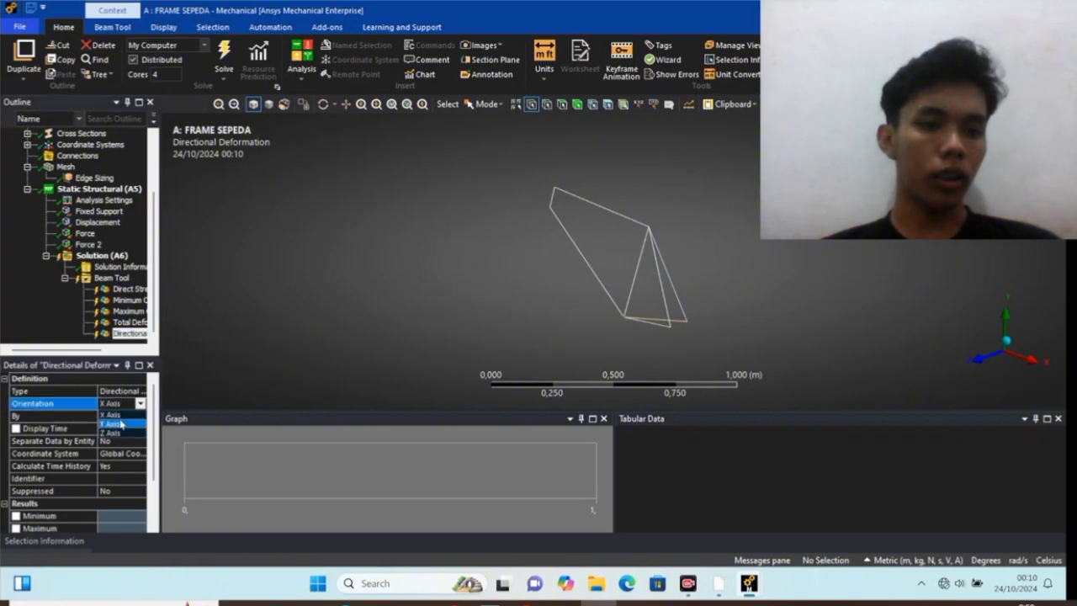
click(122, 426)
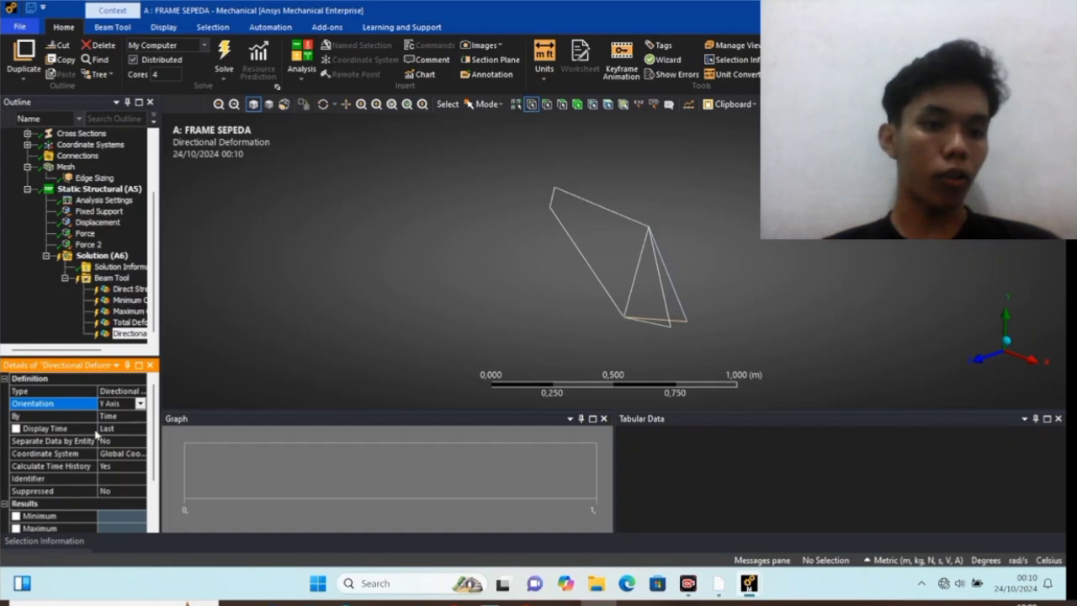
Evaluate all results of the Beam Tool
click(100, 278)
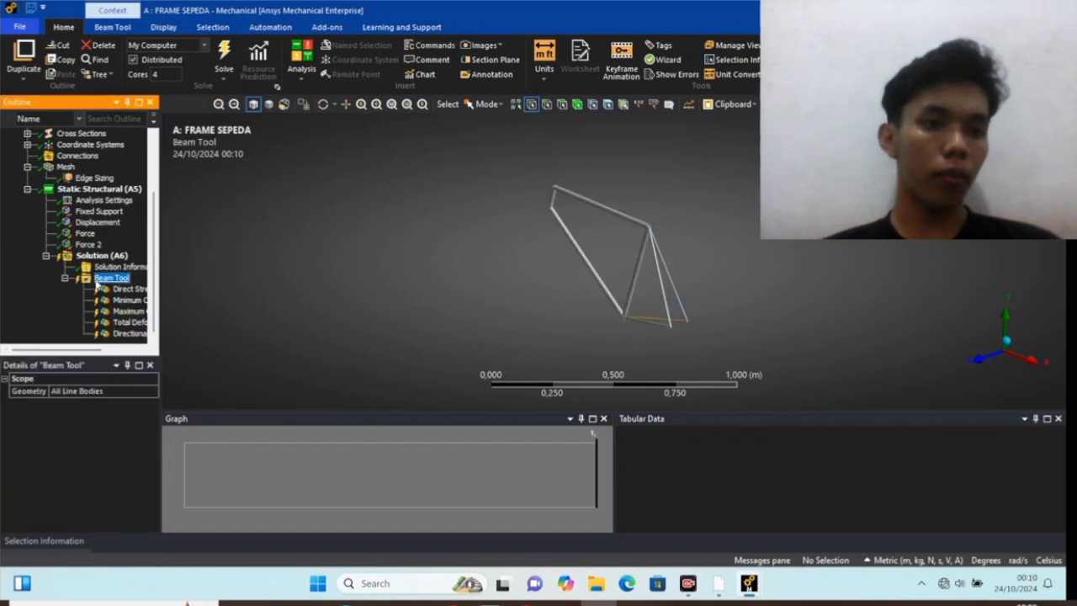
right_click(97, 280)
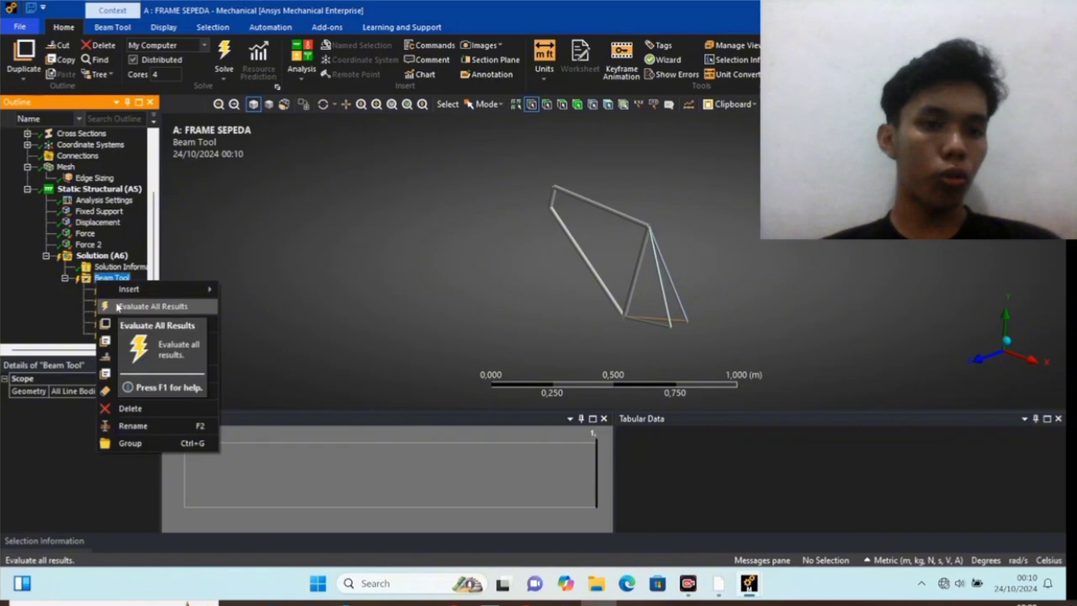
click(116, 308)
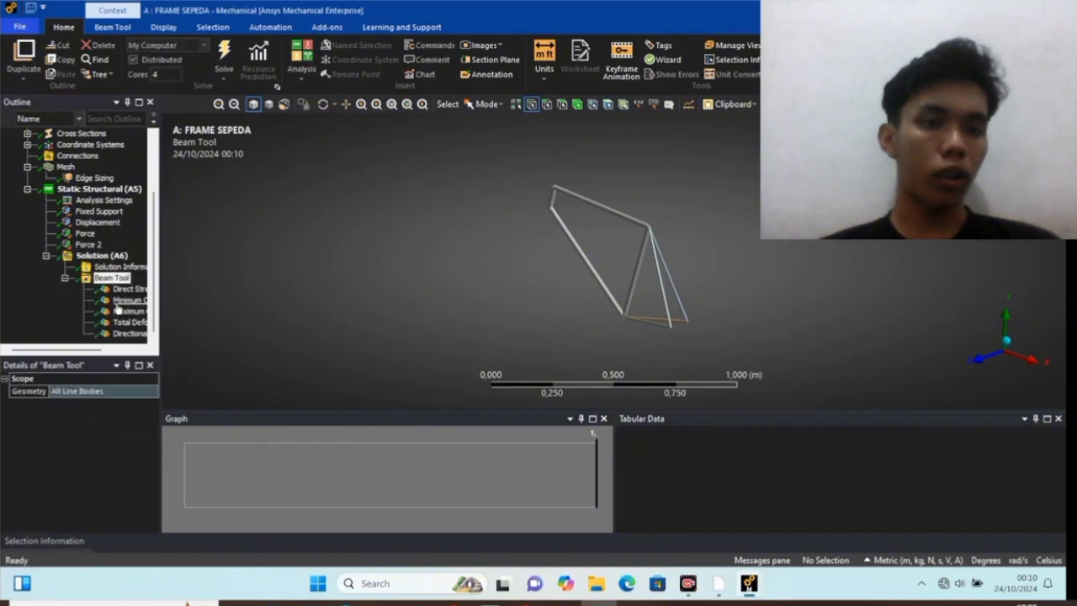
Display the Direct Stress result and examine its distribution over the bicycle frame tubes
click(122, 289)
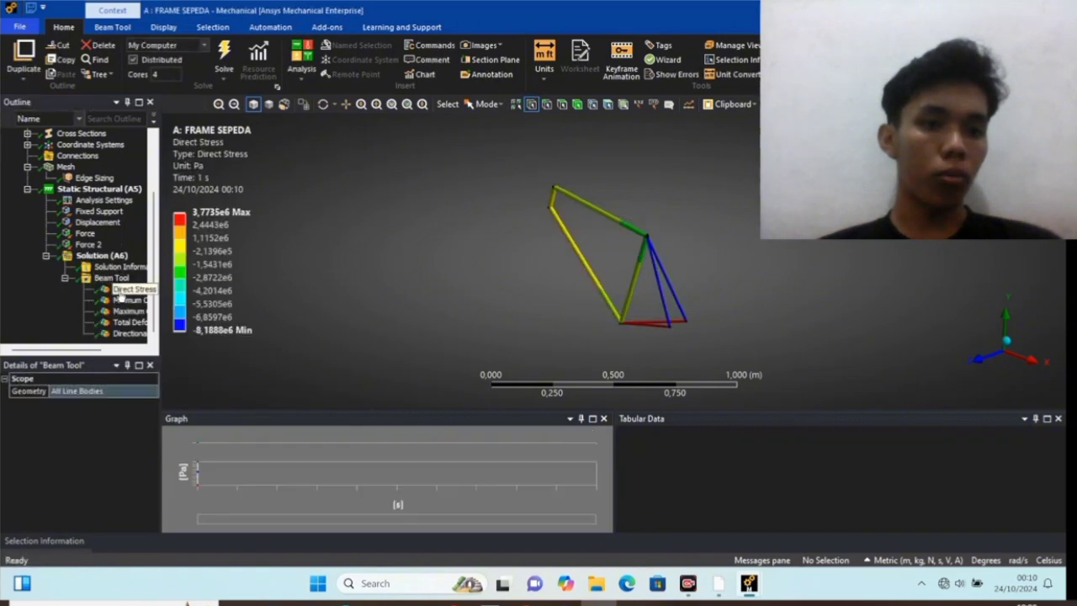
middle_drag(553, 306, 613, 283)
scroll(618, 276, up, 3)
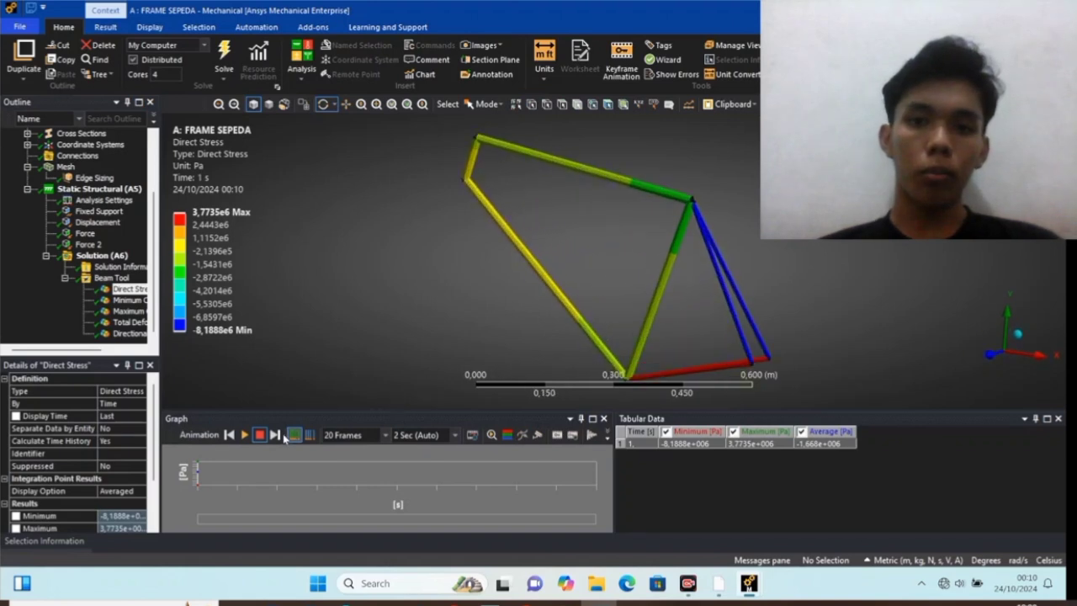
Animate the Direct Stress, Minimum Combined Stress and Maximum Combined Stress results one after another on the bicycle frame
click(244, 435)
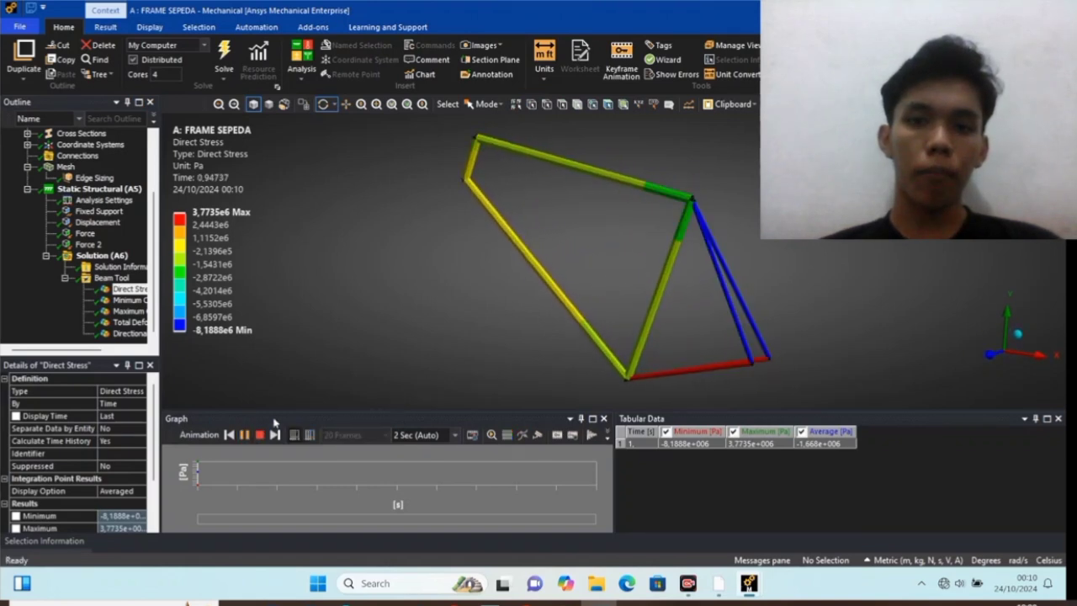
click(110, 301)
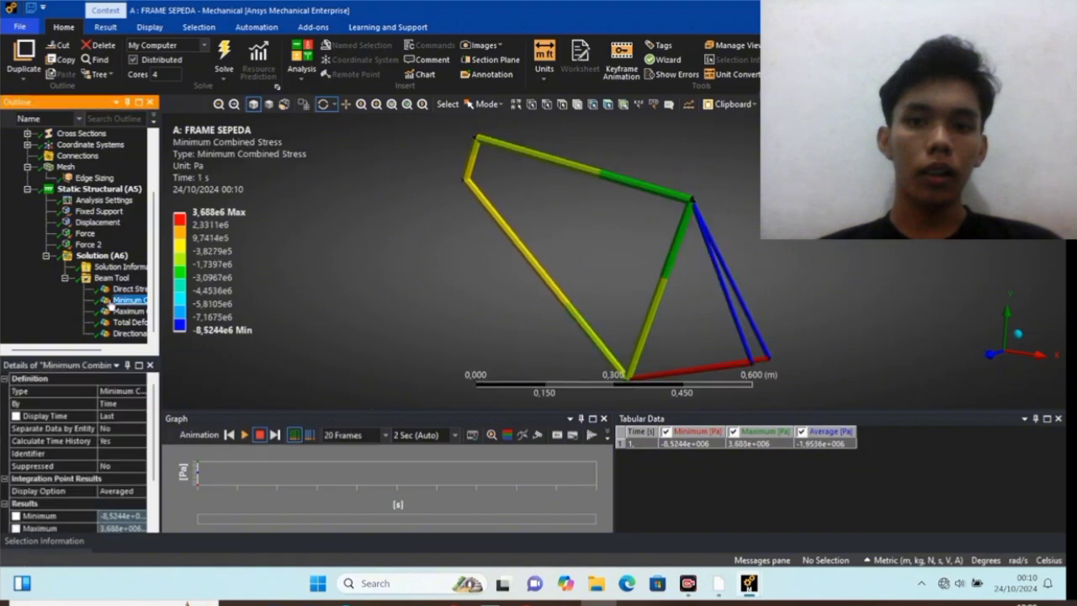
click(245, 435)
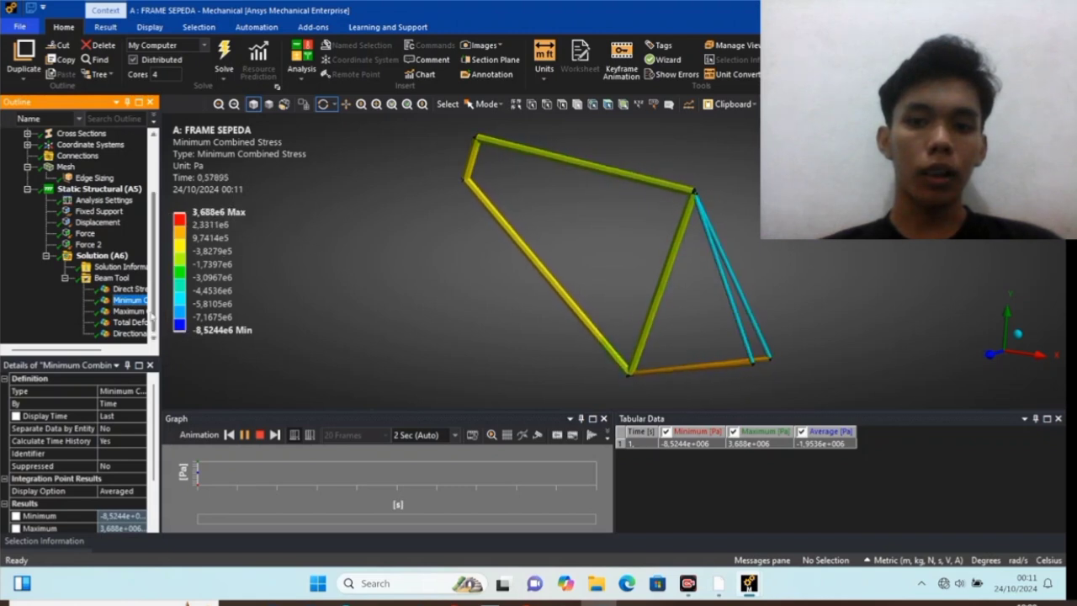
click(131, 311)
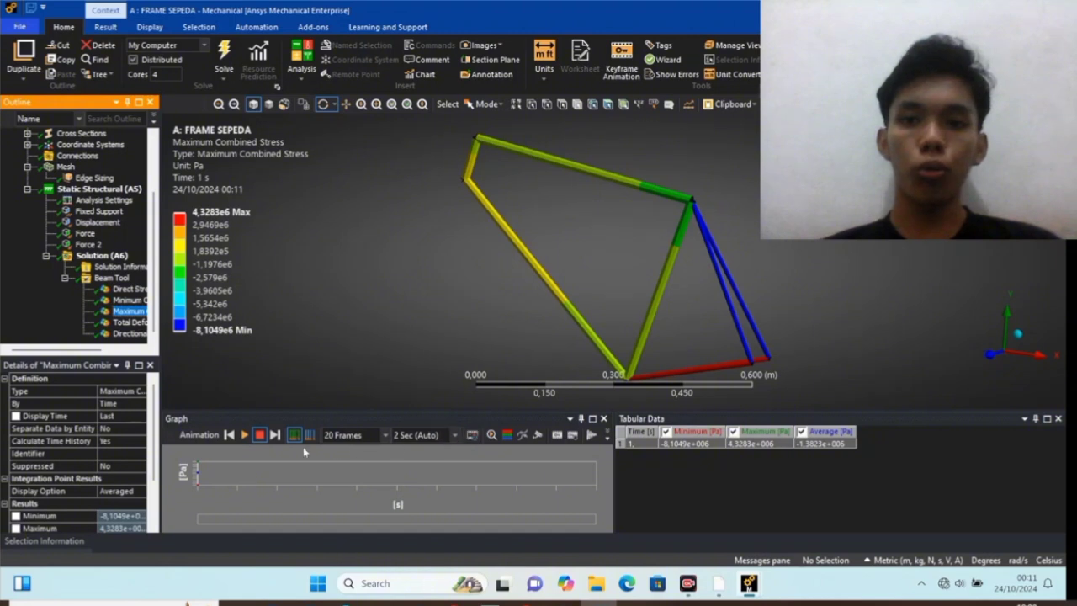
click(244, 434)
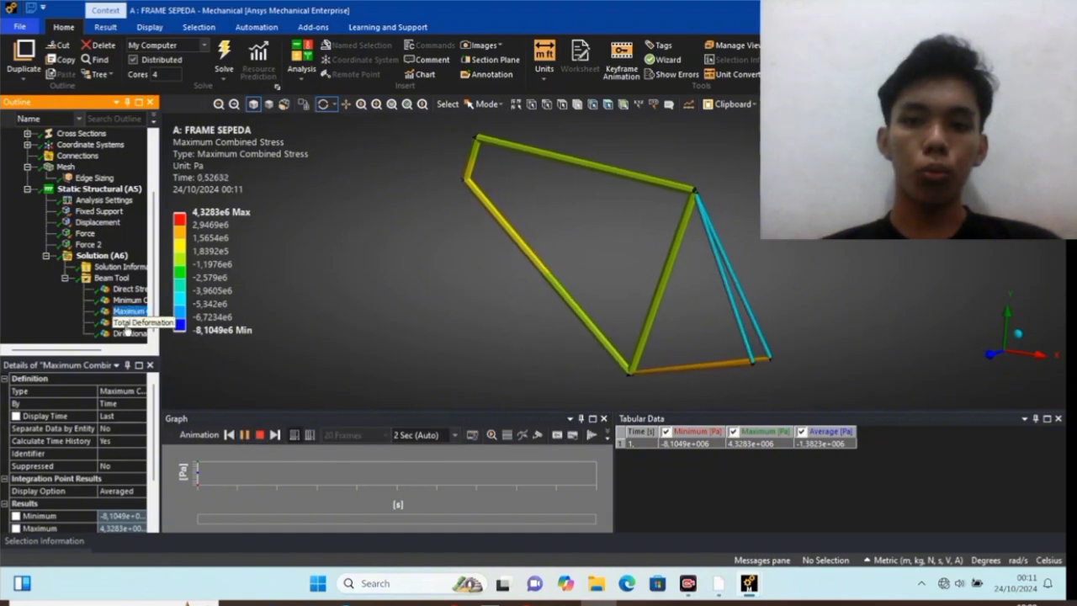
Animate the Total Deformation result and the Y Axis Directional Deformation result of the bicycle frame
click(130, 321)
click(244, 434)
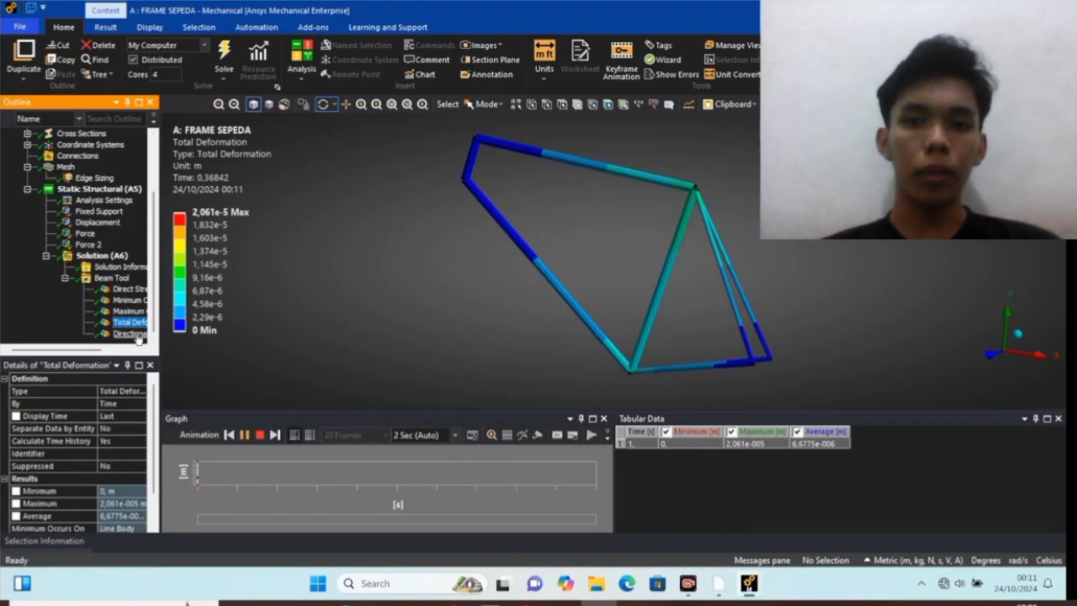
click(133, 334)
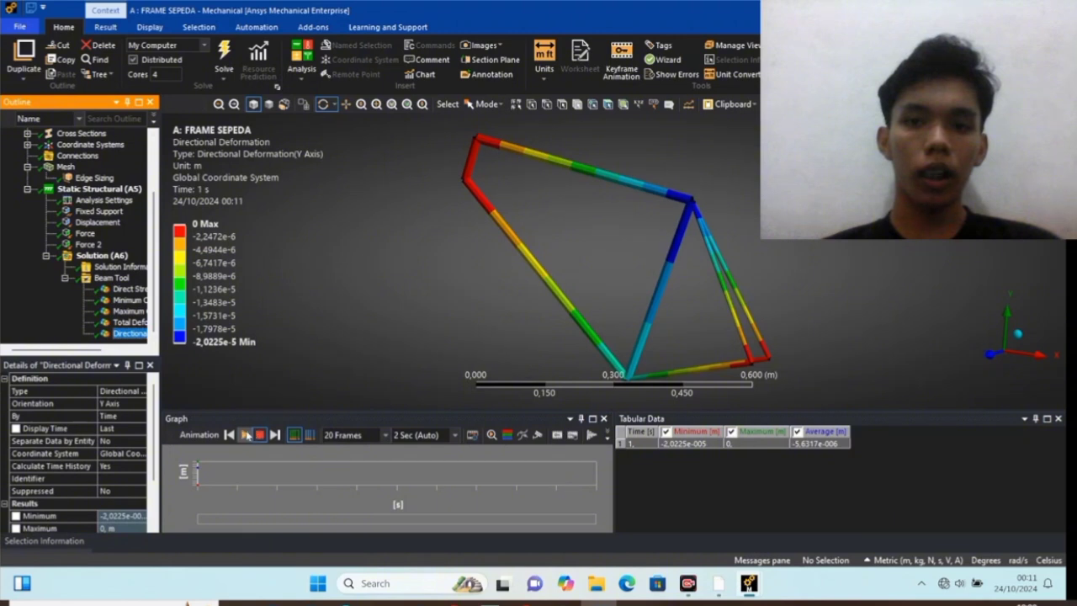
click(246, 435)
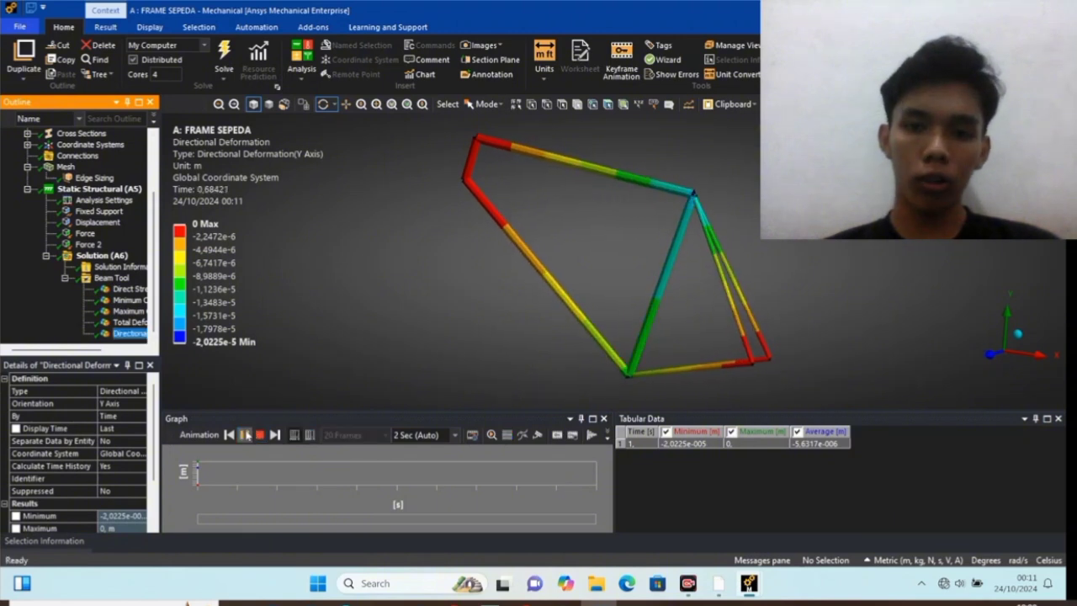